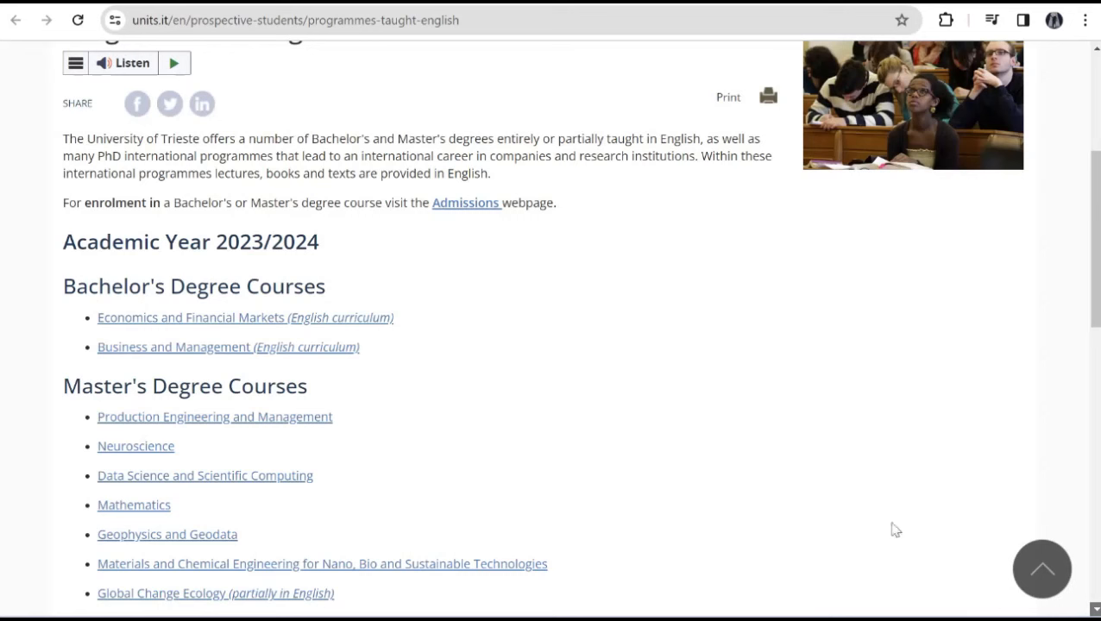
Review the bachelor's, master's and vocational programmes taught in English for Academic Year 2023/2024.
{"action": "left_click", "coordinate": [1096, 610]}
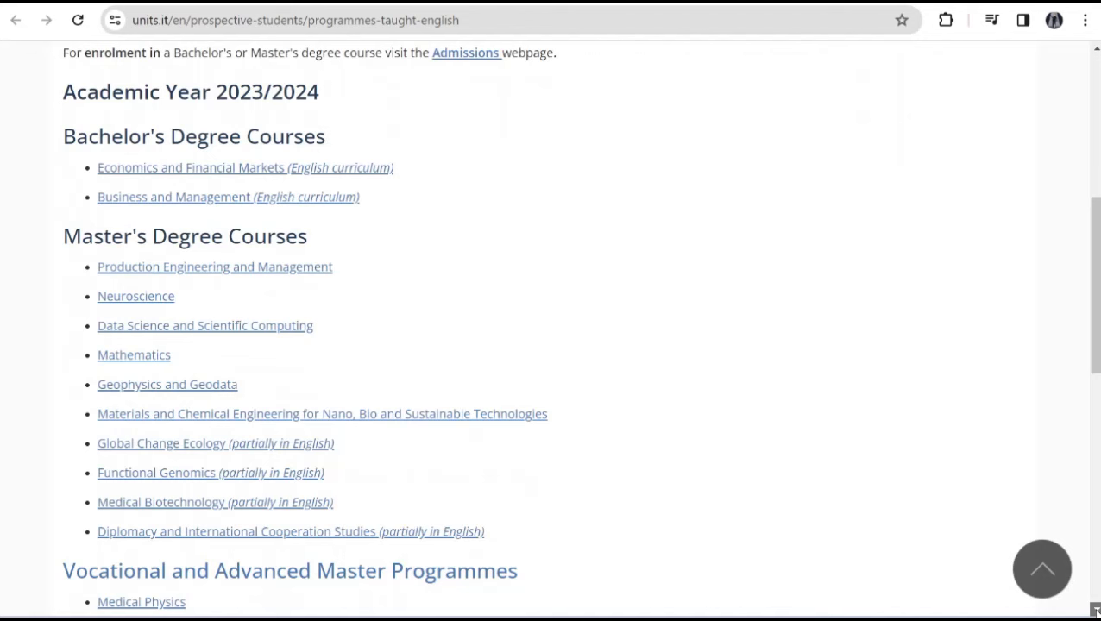
{"action": "left_click", "coordinate": [1096, 610]}
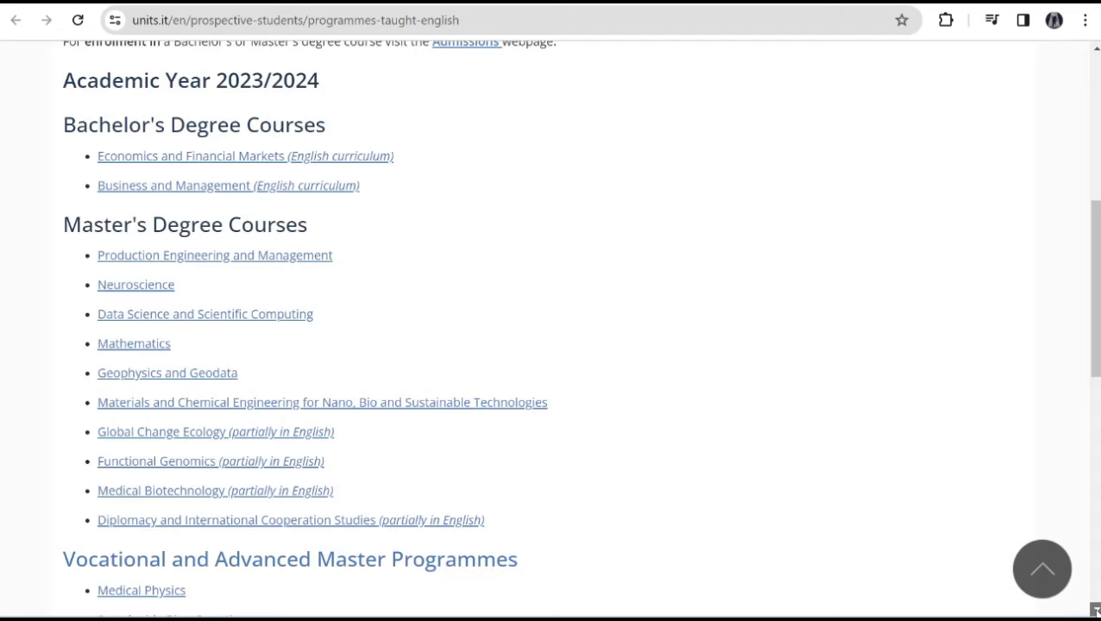
{"action": "left_click", "coordinate": [1095, 610]}
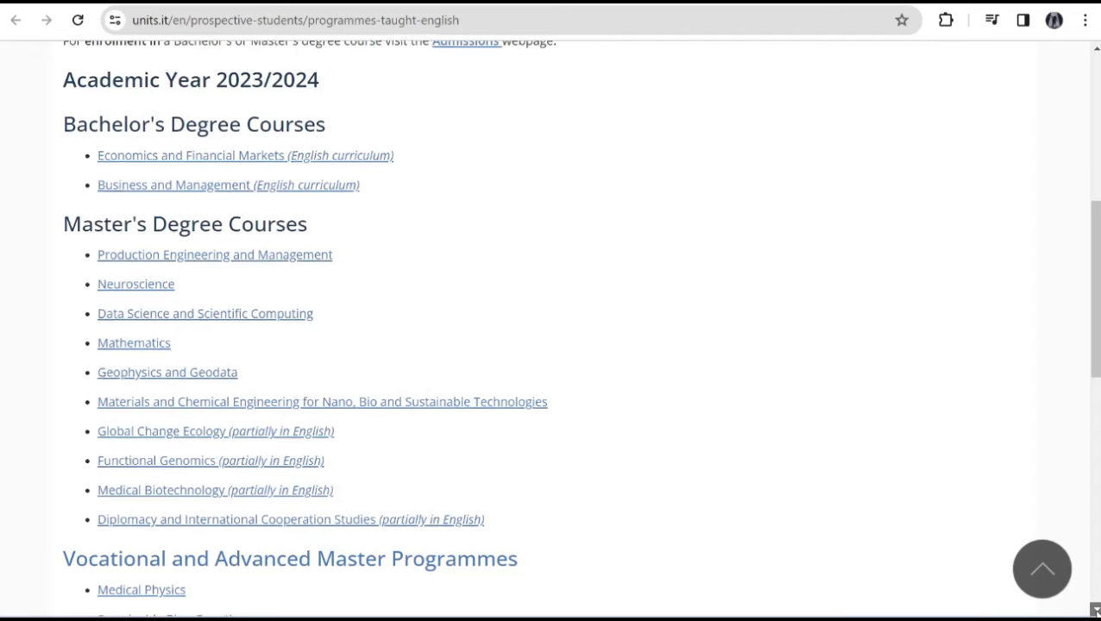
{"action": "left_click", "coordinate": [1096, 610]}
{"action": "left_click", "coordinate": [1096, 610]}
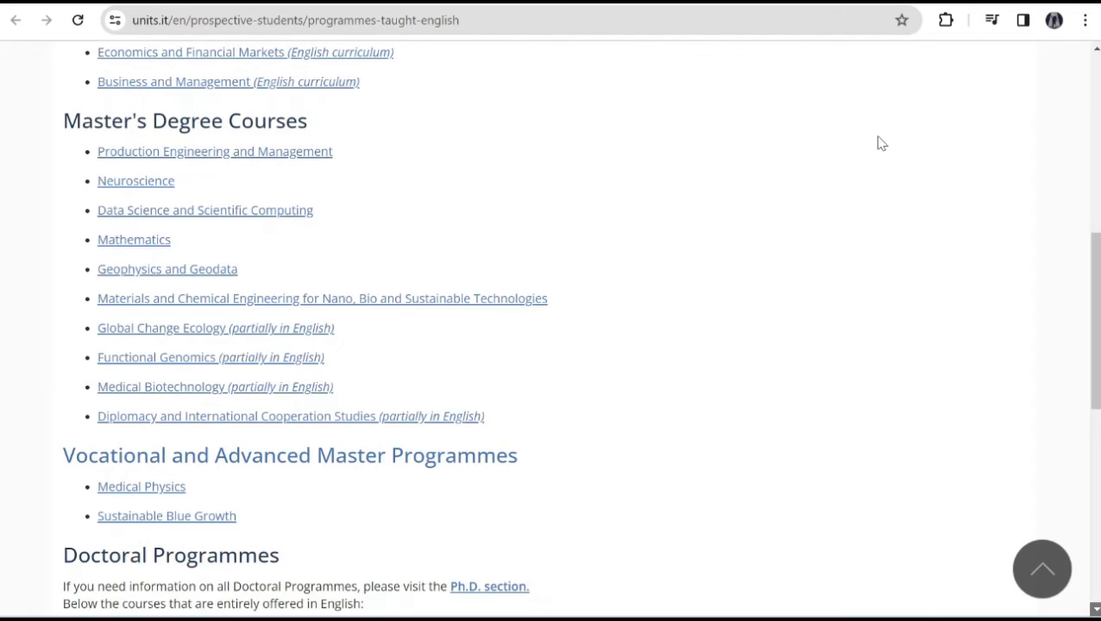
{"action": "left_click", "coordinate": [1096, 71]}
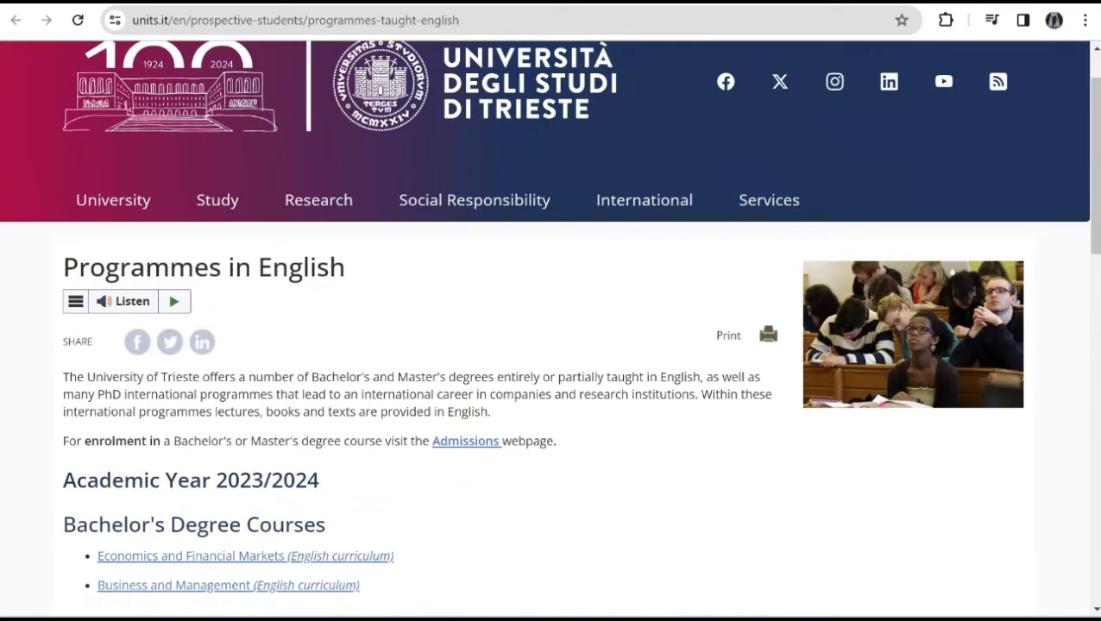
Switch to the apply.units.it application portal, open its programme finder and confirm Pakistan as the citizenship.
{"action": "left_click", "coordinate": [841, 2]}
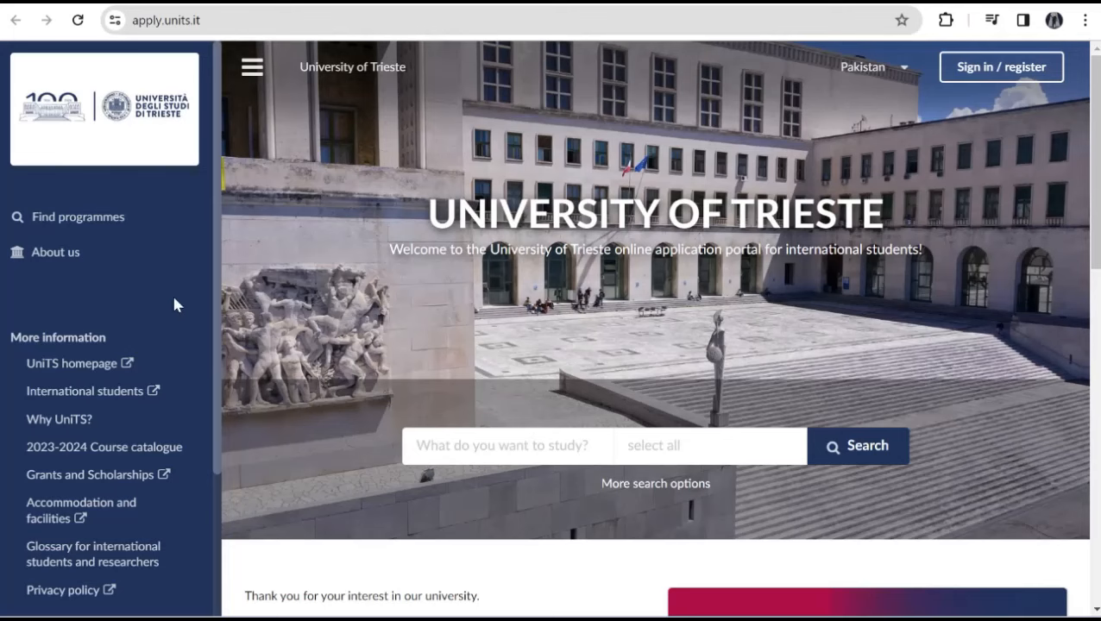
{"action": "left_click", "coordinate": [79, 219]}
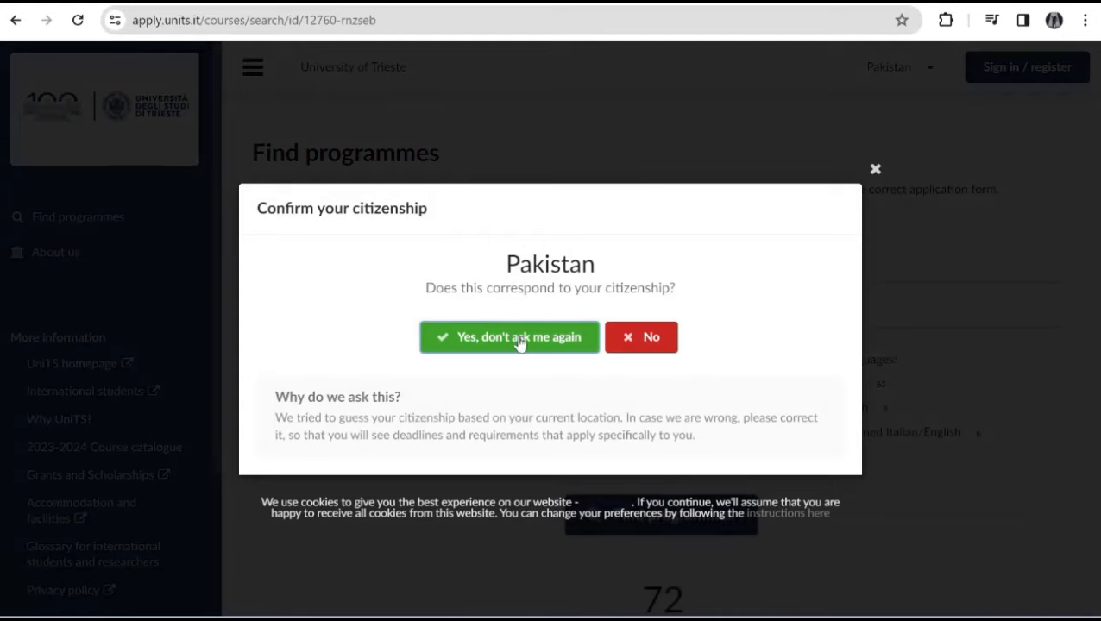
{"action": "left_click", "coordinate": [518, 340]}
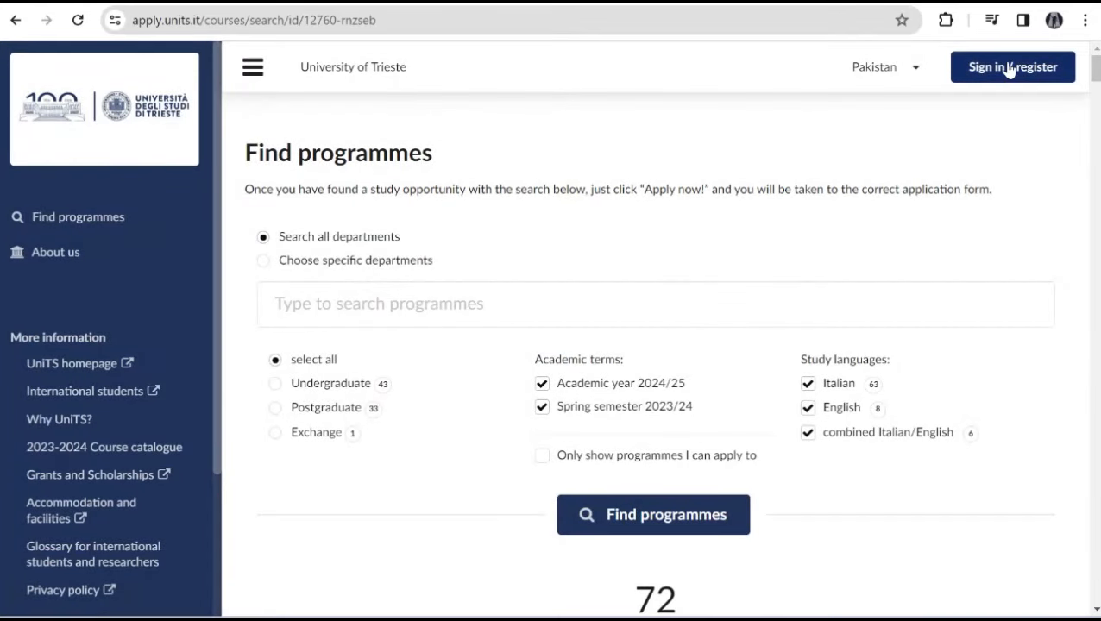
Start signing in with the applicant's remembered account and request a one-time login link by e-mail.
{"action": "left_click", "coordinate": [1010, 69]}
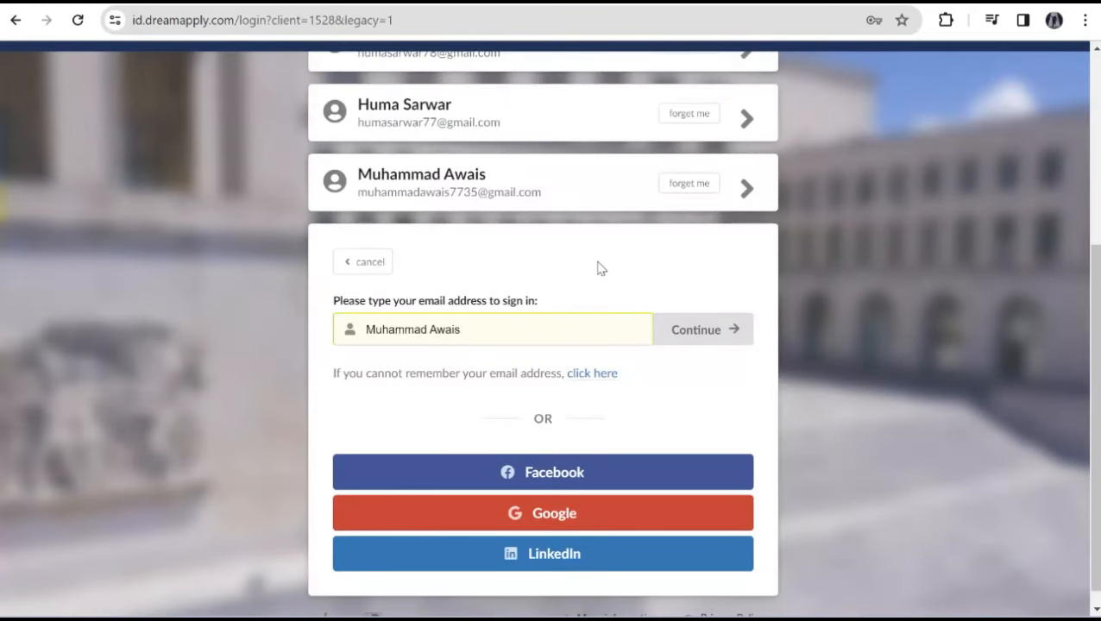
{"action": "left_click", "coordinate": [424, 120]}
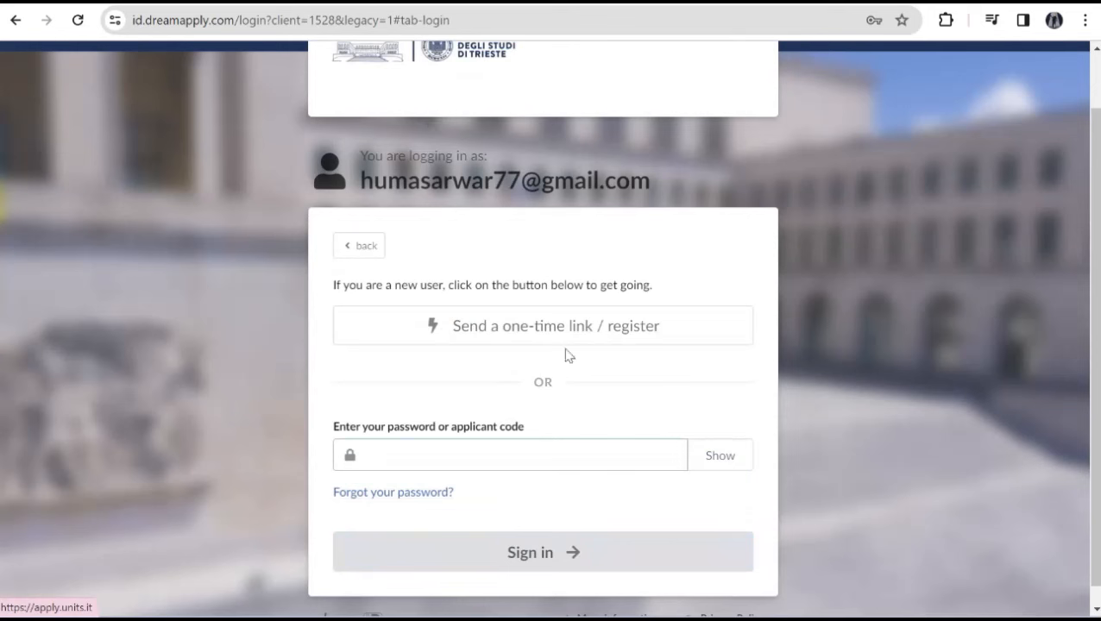
{"action": "left_click", "coordinate": [510, 325]}
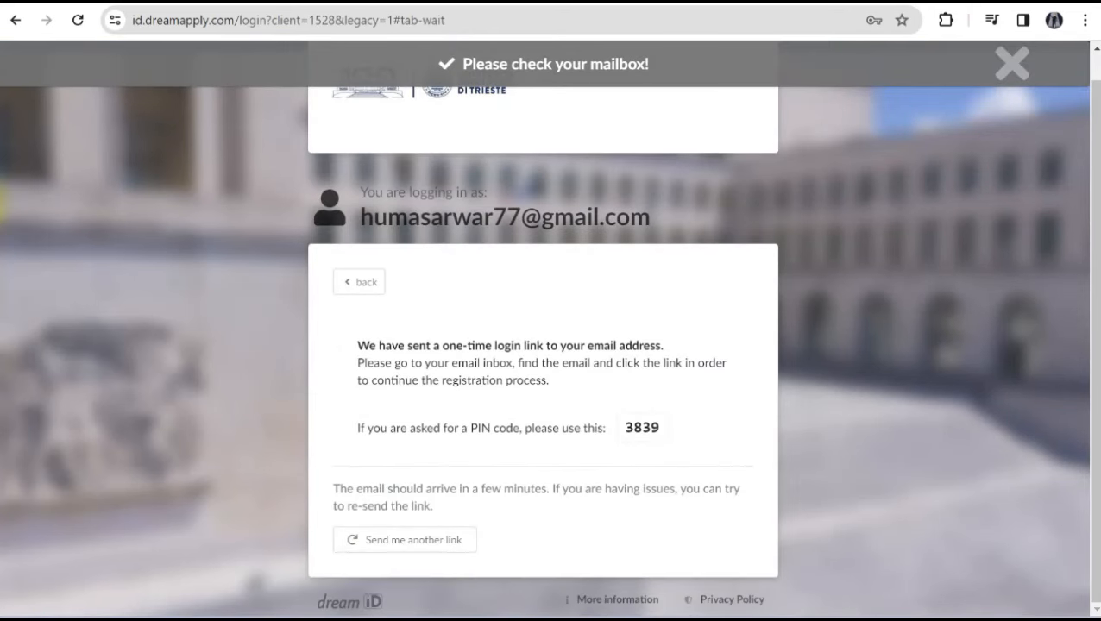
In a new browser tab, switch to the applicant's Google account and open its Gmail inbox.
{"action": "key", "text": "ctrl+t"}
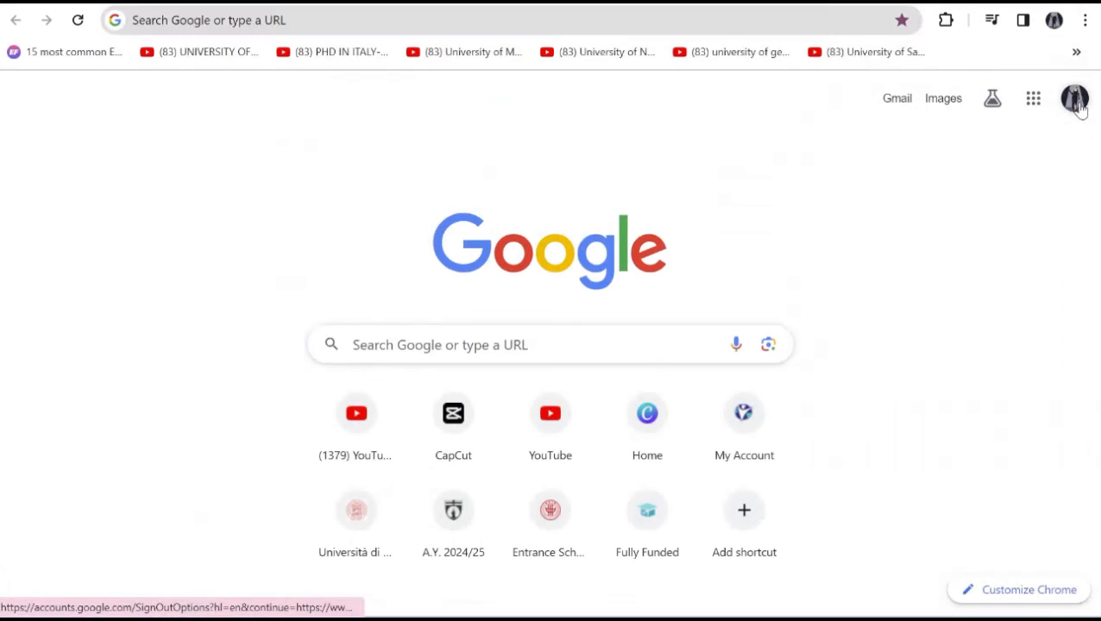
{"action": "left_click", "coordinate": [1075, 99]}
{"action": "left_click", "coordinate": [873, 473]}
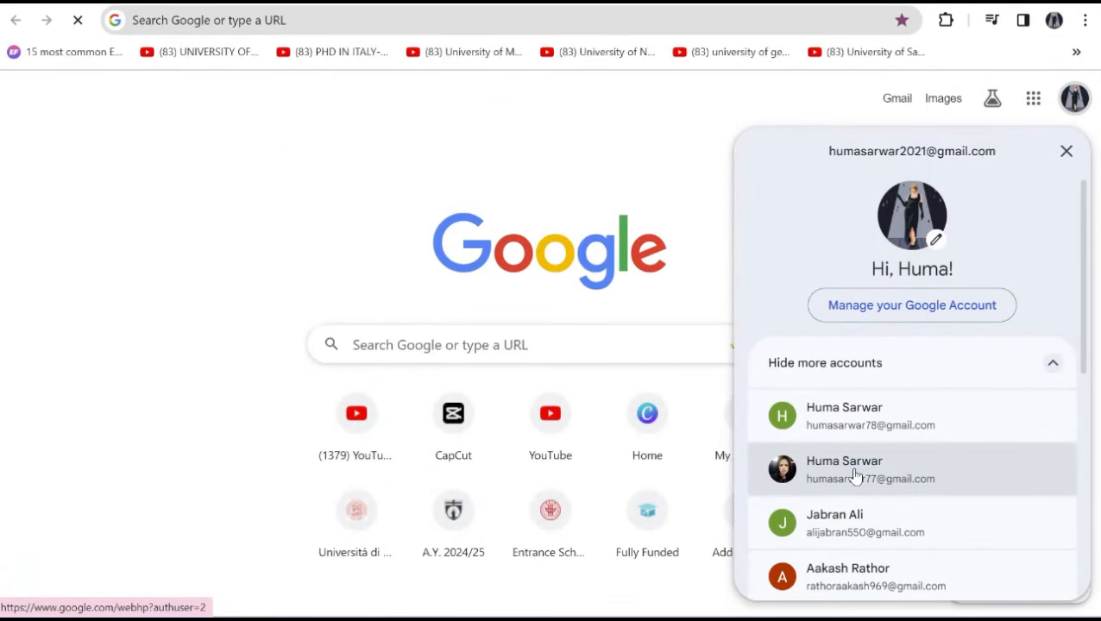
{"action": "left_click", "coordinate": [1033, 69]}
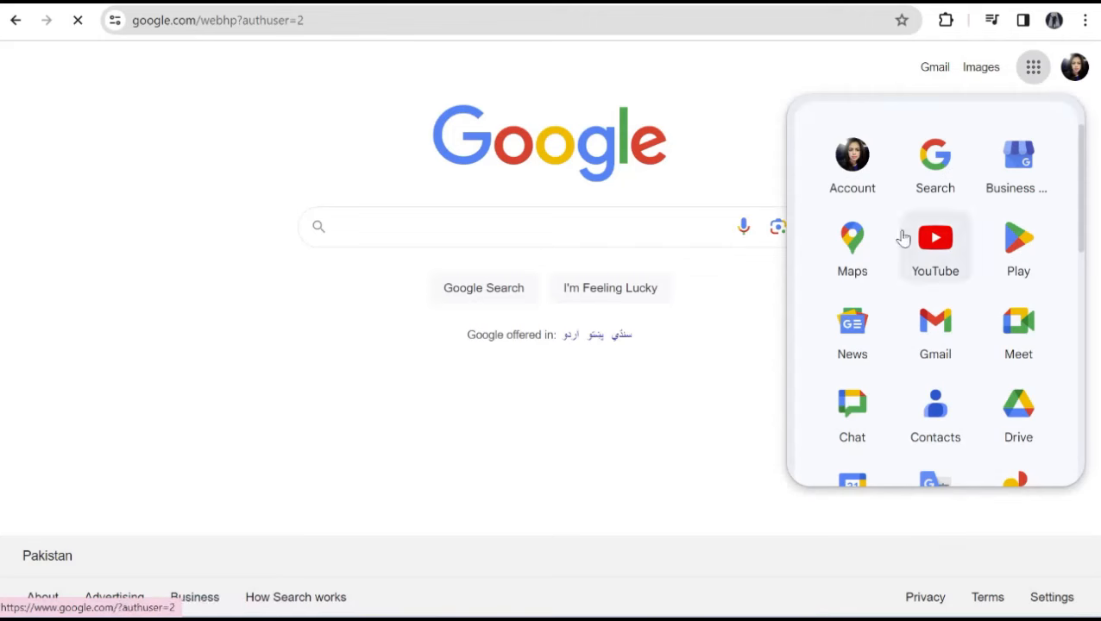
{"action": "left_click", "coordinate": [936, 333]}
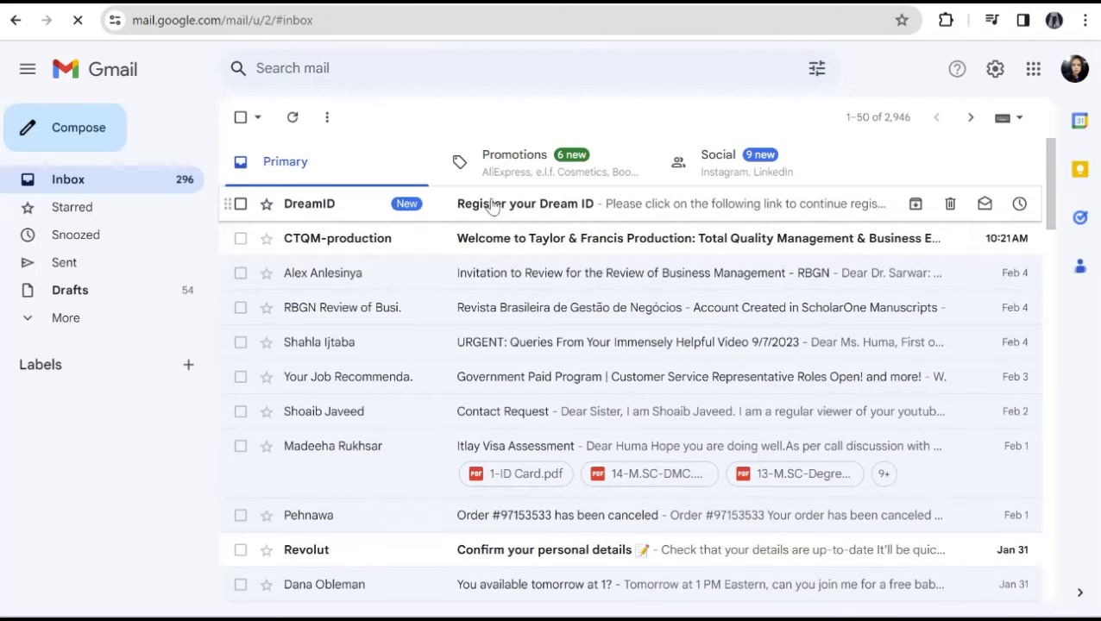
Follow the registration link in the DreamID e-mail and approve sharing the applicant's data with University of Trieste.
{"action": "left_click", "coordinate": [492, 205]}
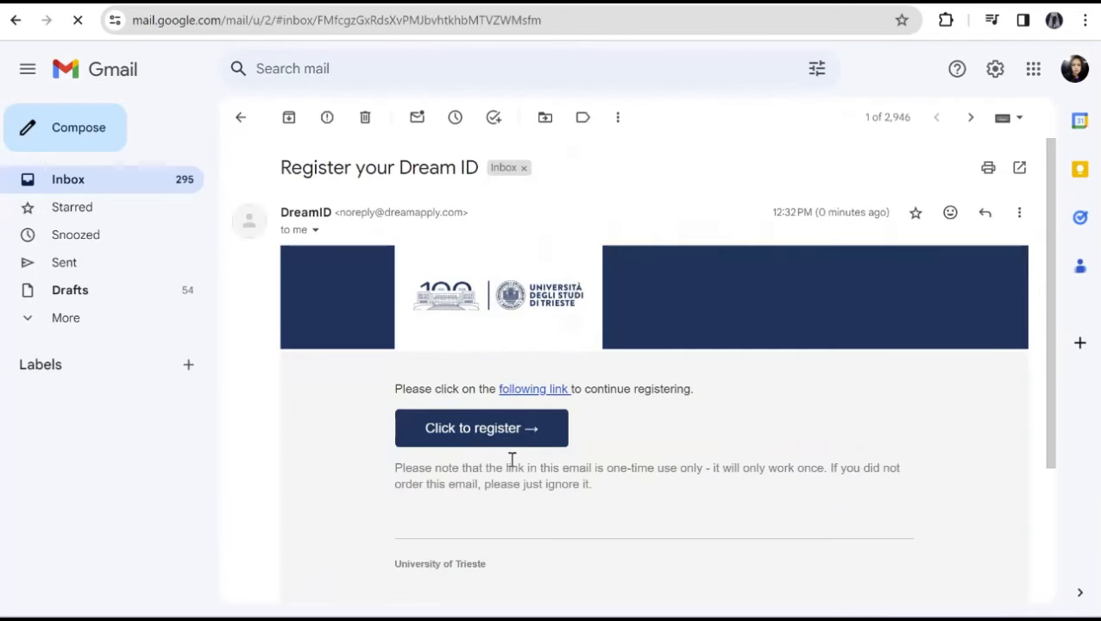
{"action": "left_click", "coordinate": [473, 428]}
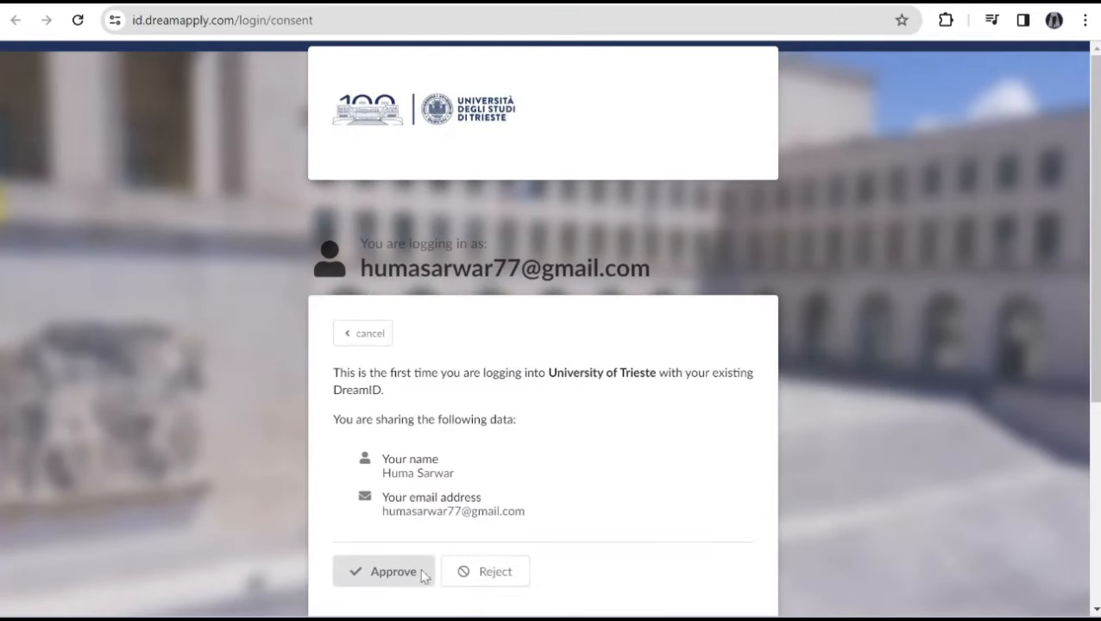
{"action": "left_click", "coordinate": [385, 576]}
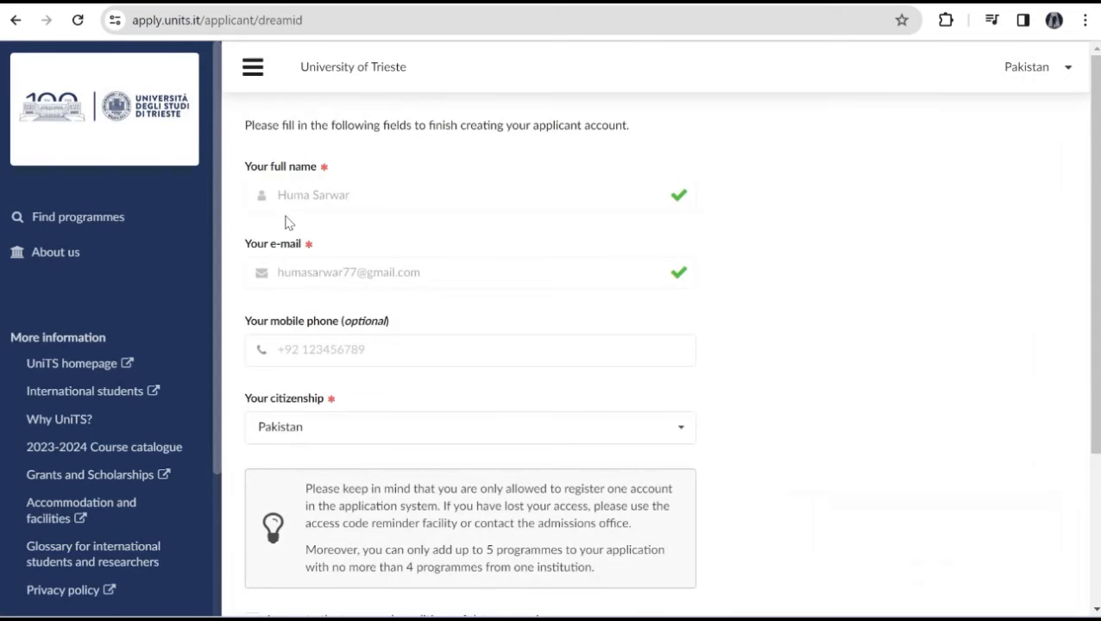
Agree to the data processing terms and finish creating the applicant account.
{"action": "scroll", "coordinate": [1092, 585], "scroll_direction": "down", "scroll_amount": 3}
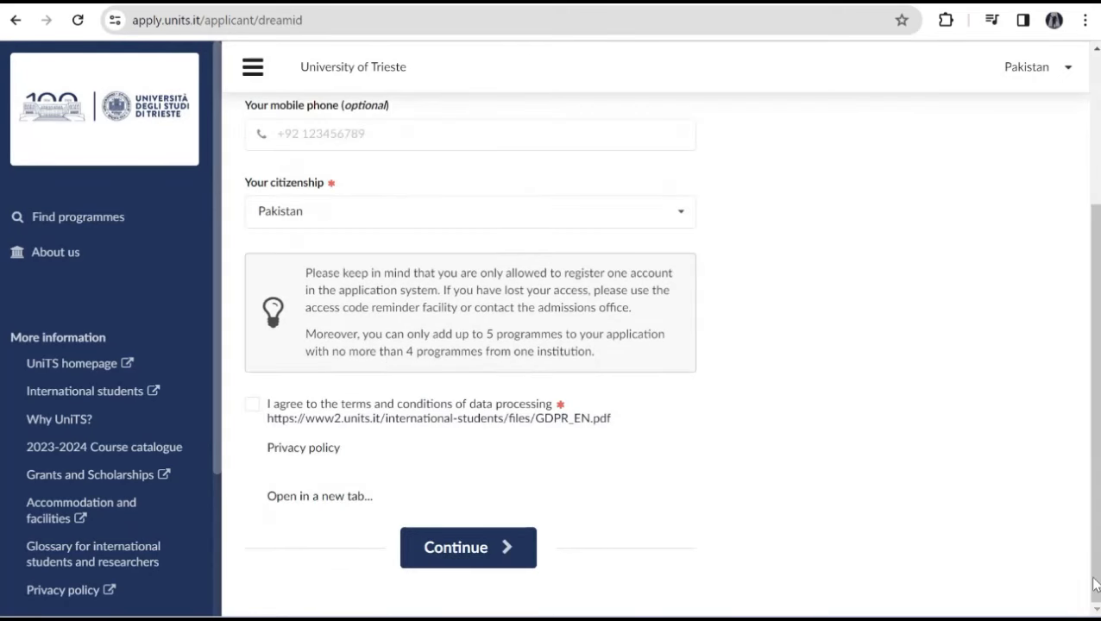
{"action": "left_click", "coordinate": [251, 405]}
{"action": "left_click", "coordinate": [485, 559]}
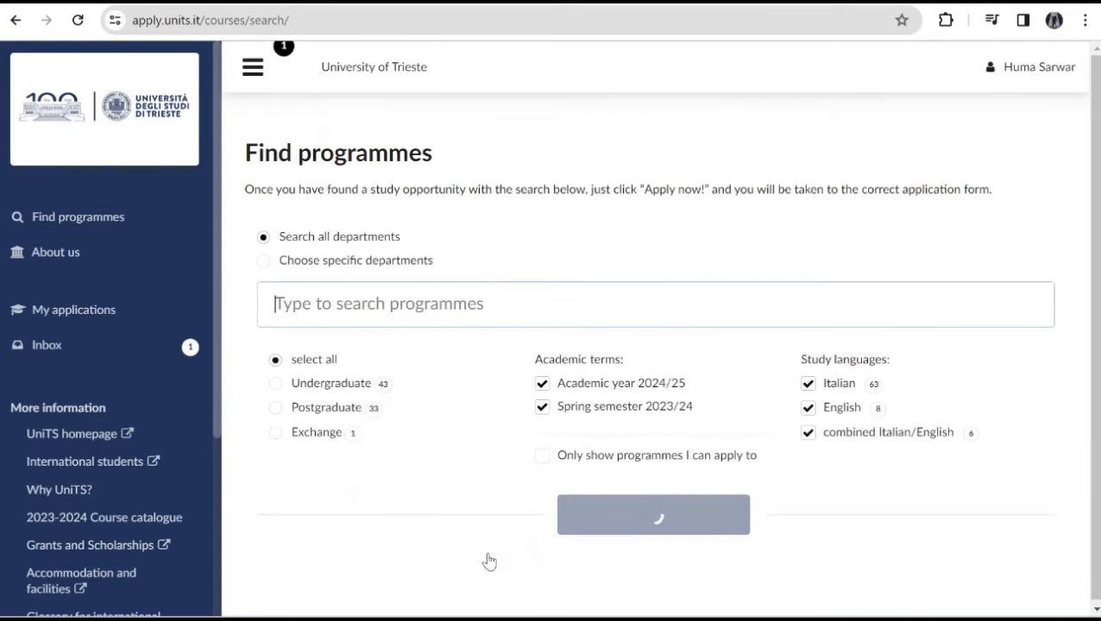
Find undergraduate programmes for Academic year 2024/25 in English or combined Italian/English and check the first result's application deadline.
{"action": "left_click", "coordinate": [276, 384]}
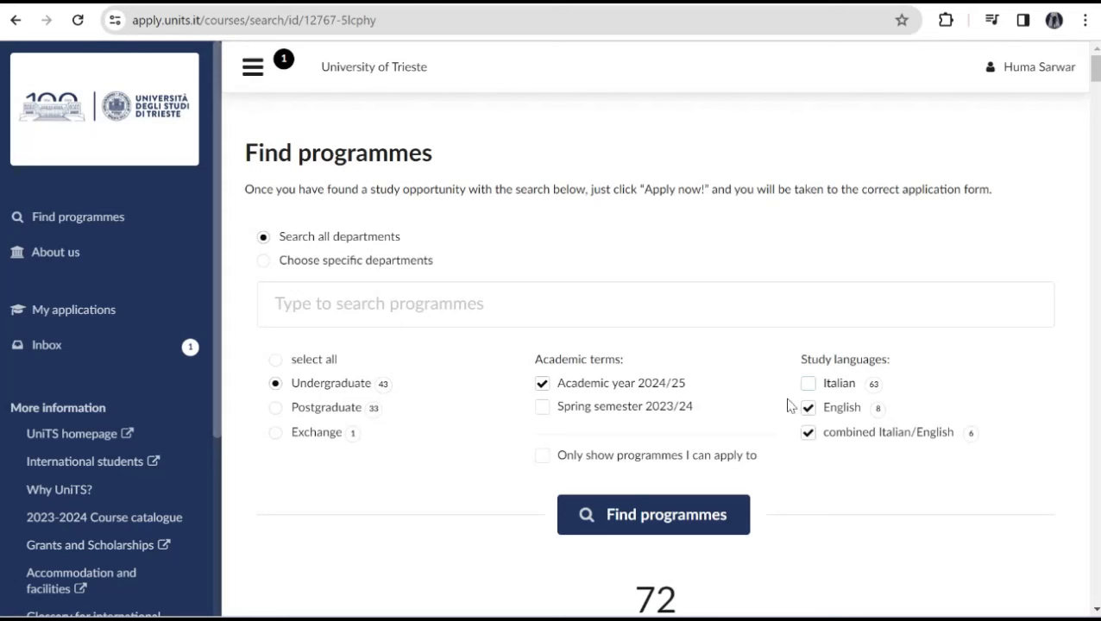
{"action": "left_click", "coordinate": [660, 524]}
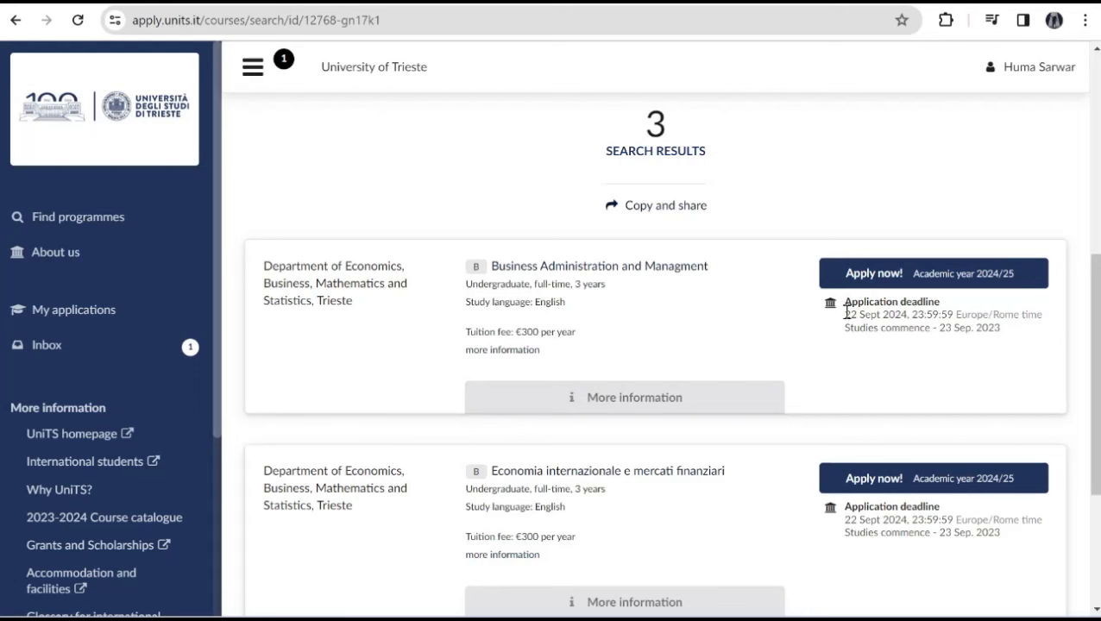
{"action": "left_click_drag", "start_coordinate": [847, 313], "coordinate": [895, 316]}
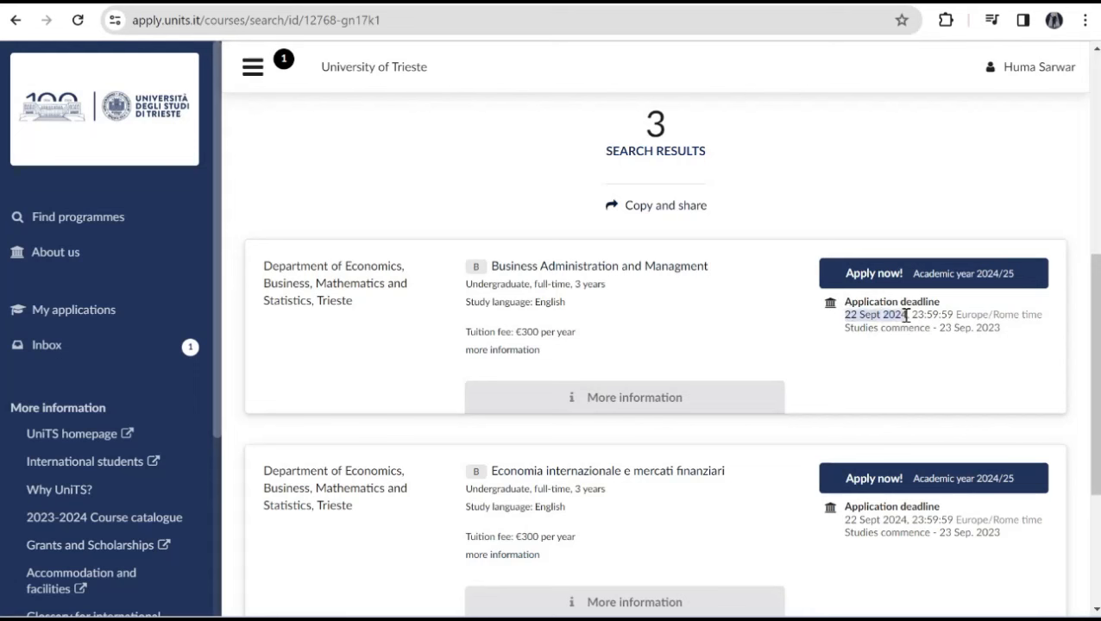
{"action": "left_click", "coordinate": [856, 431]}
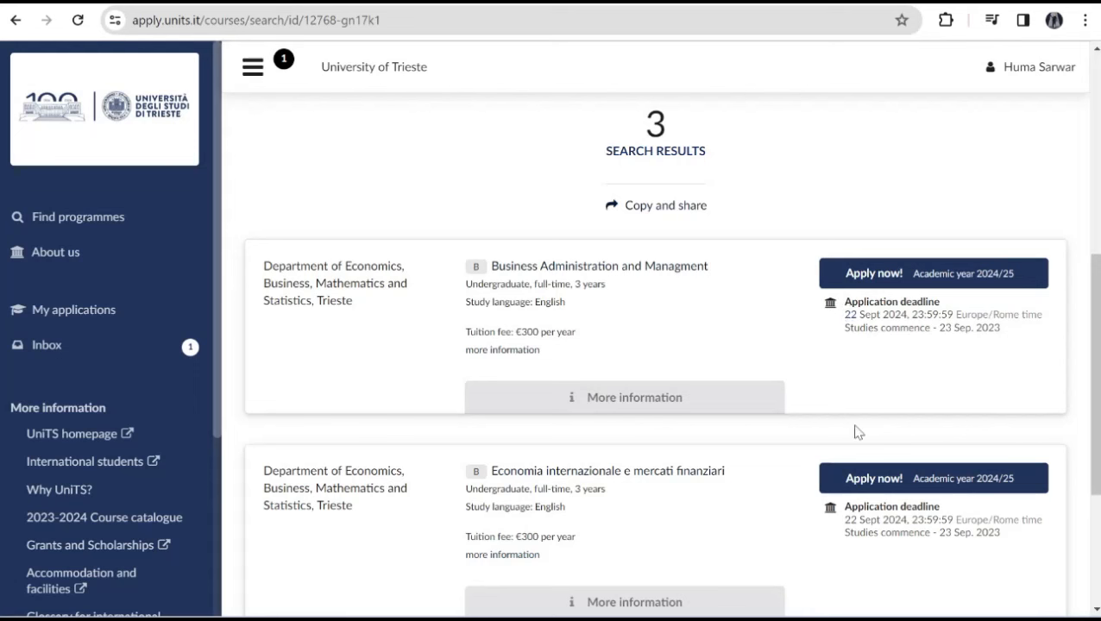
Change the programme level to Postgraduate and run the programme search again.
{"action": "left_click", "coordinate": [1096, 73]}
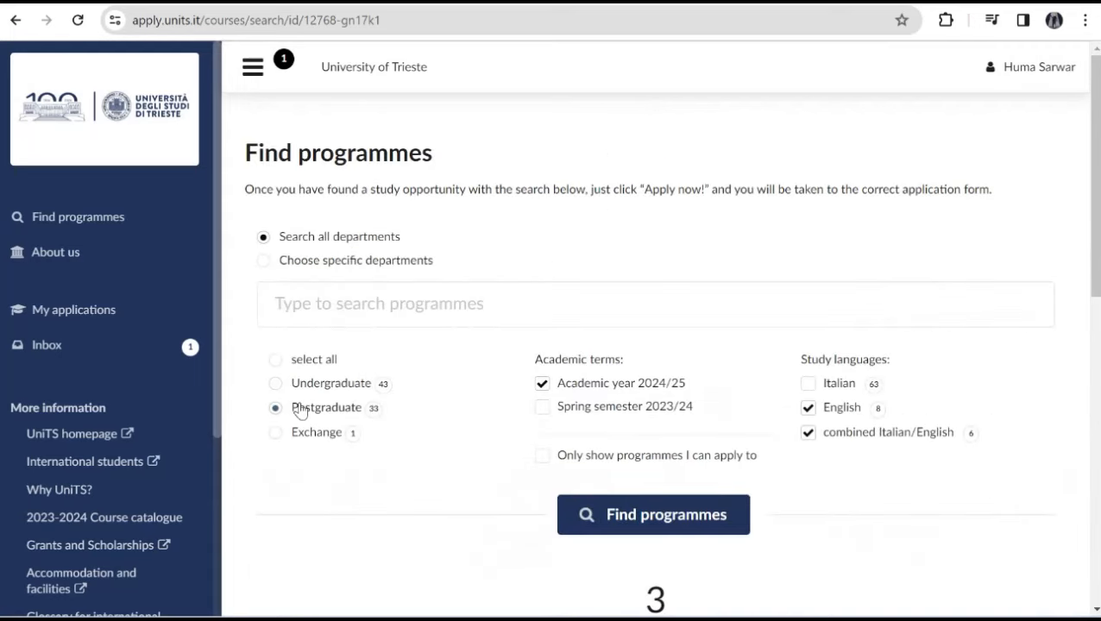
{"action": "left_click", "coordinate": [641, 518]}
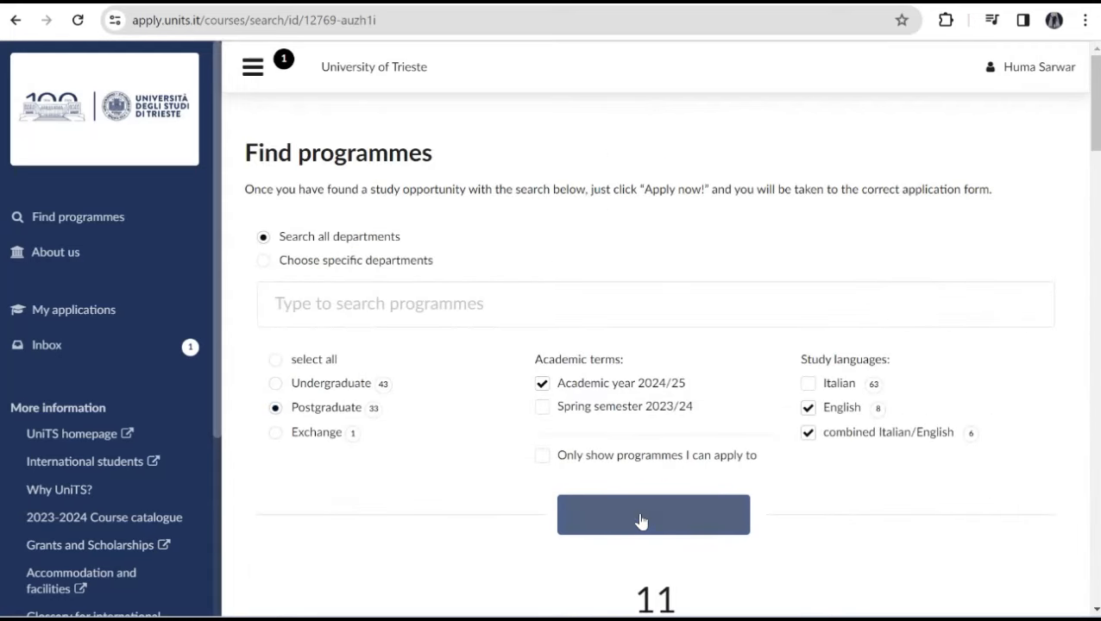
Apply for the Economy, Environment and Development master's programme for Academic year 2024/25.
{"action": "scroll", "coordinate": [934, 520], "scroll_direction": "down", "scroll_amount": 2}
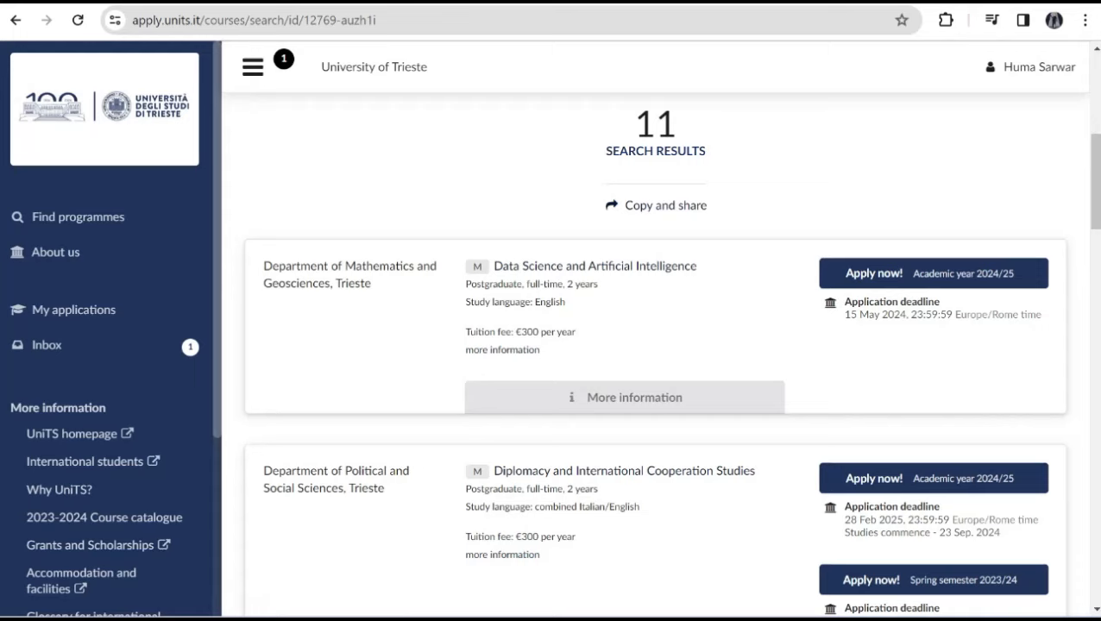
{"action": "scroll", "coordinate": [863, 345], "scroll_direction": "down", "scroll_amount": 3}
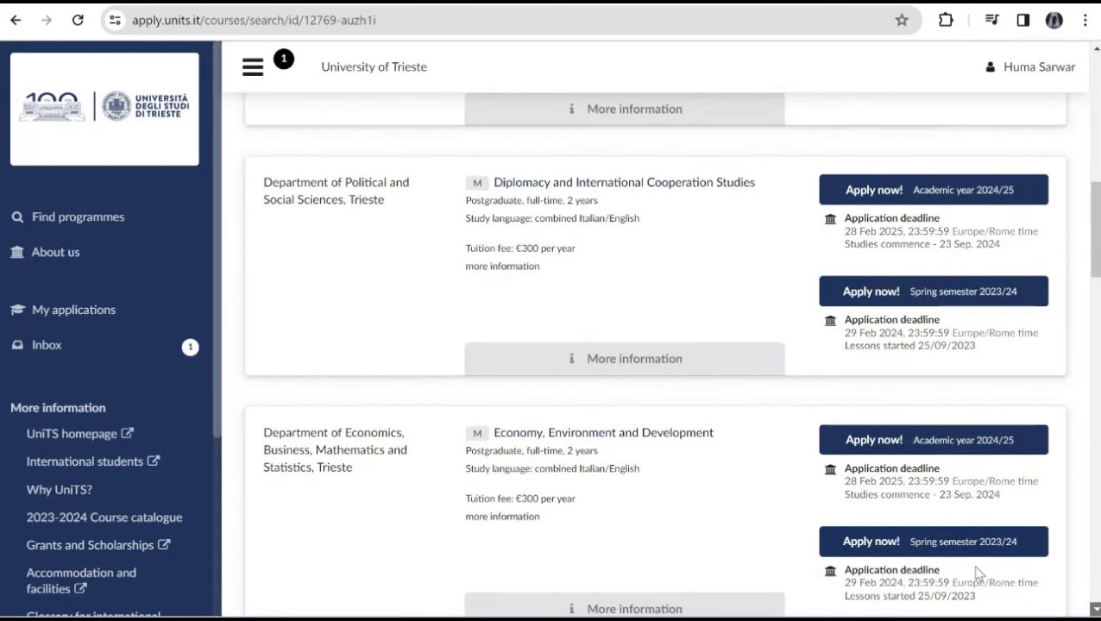
{"action": "scroll", "coordinate": [1094, 609], "scroll_direction": "down", "scroll_amount": 3}
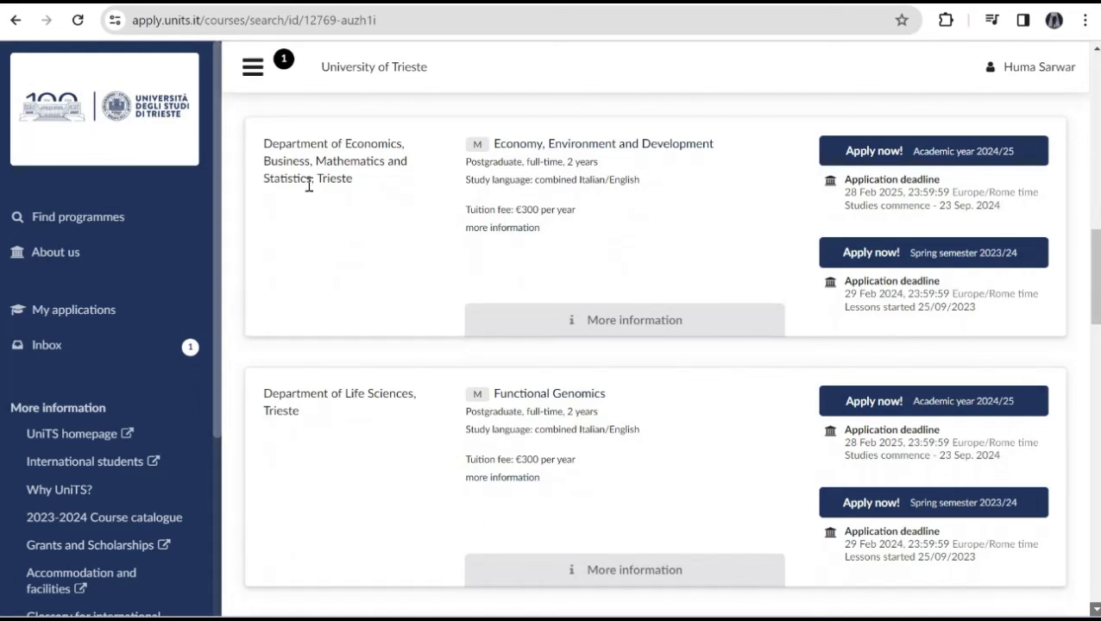
{"action": "left_click", "coordinate": [881, 158]}
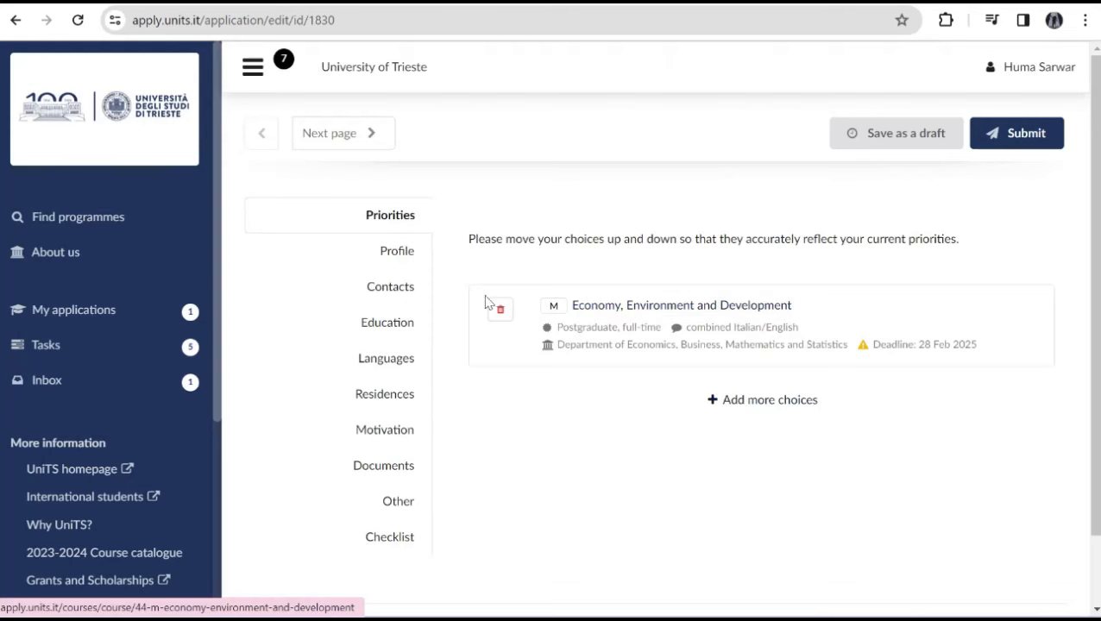
Start adding another programme choice and review the listed postgraduate programmes with their study languages and application deadlines.
{"action": "left_click", "coordinate": [754, 401]}
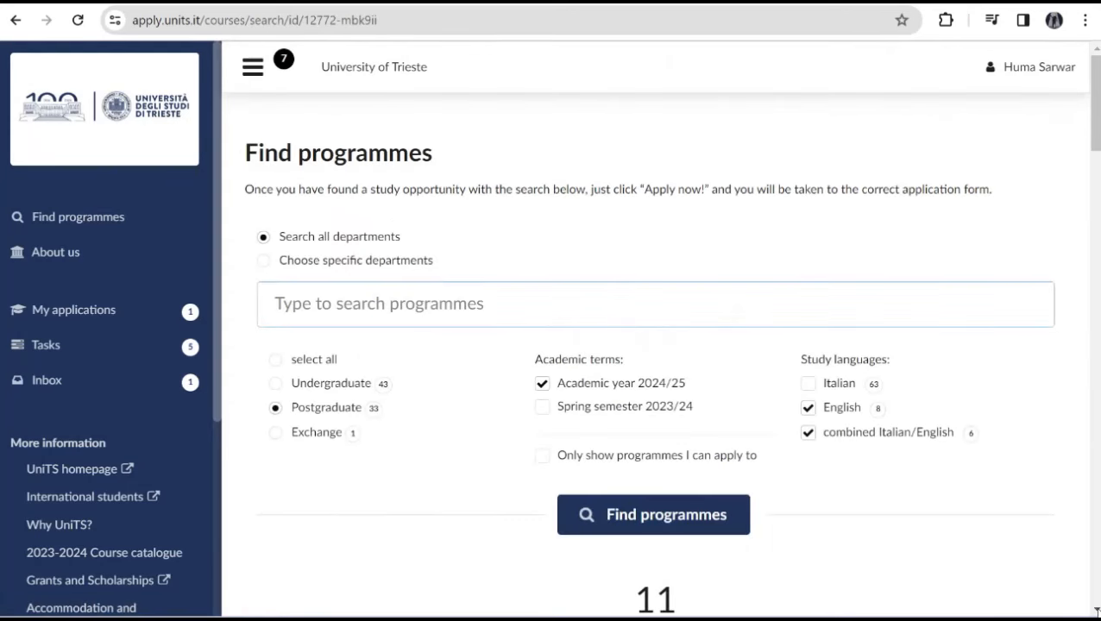
{"action": "left_click", "coordinate": [1096, 612]}
{"action": "left_click", "coordinate": [1096, 611]}
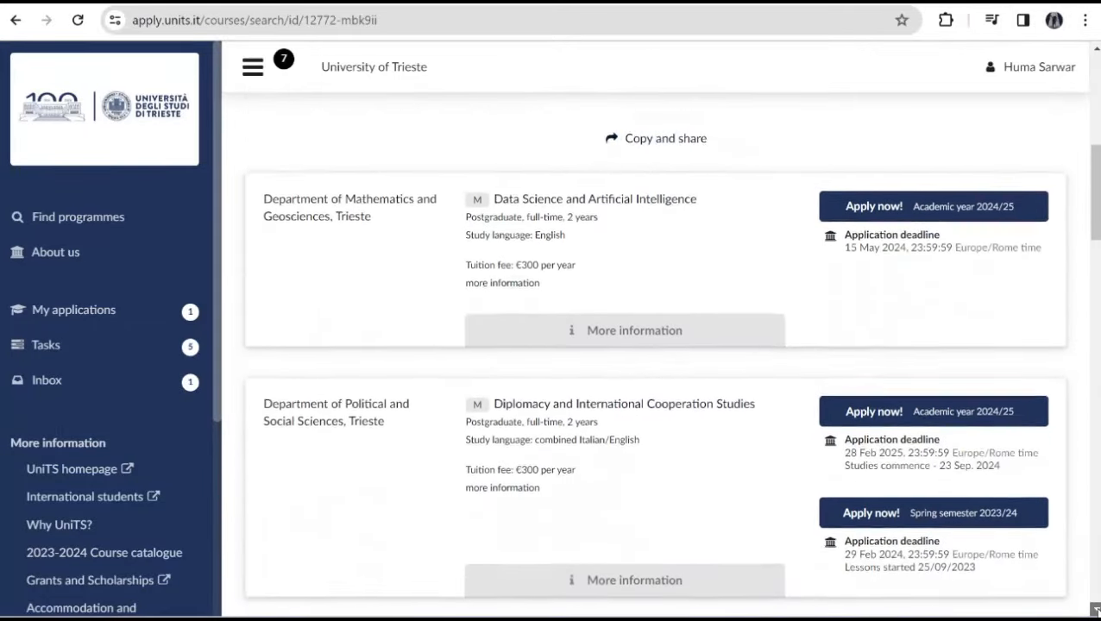
{"action": "left_click", "coordinate": [1097, 611]}
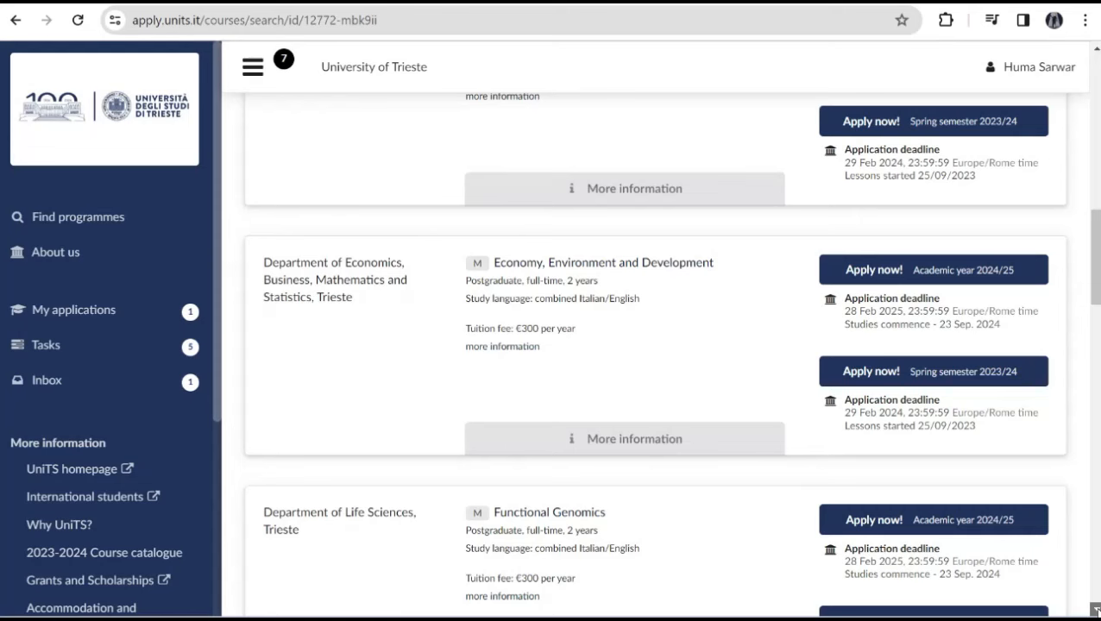
{"action": "left_click", "coordinate": [1096, 611]}
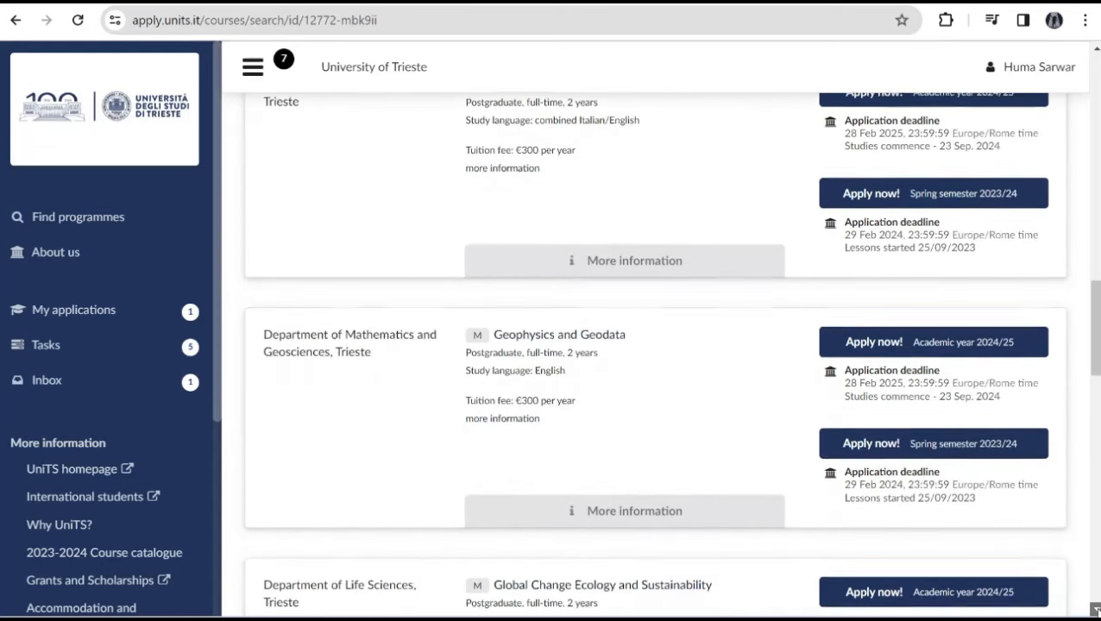
{"action": "left_click", "coordinate": [1097, 611]}
{"action": "left_click", "coordinate": [1096, 611]}
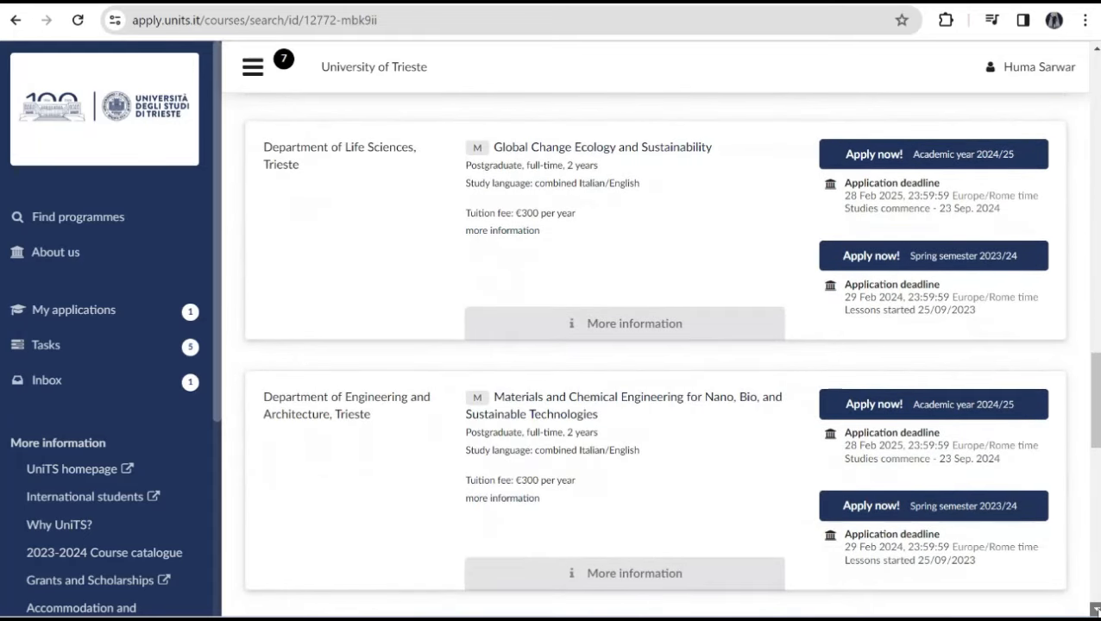
{"action": "left_click", "coordinate": [1096, 611]}
{"action": "left_click", "coordinate": [1096, 611]}
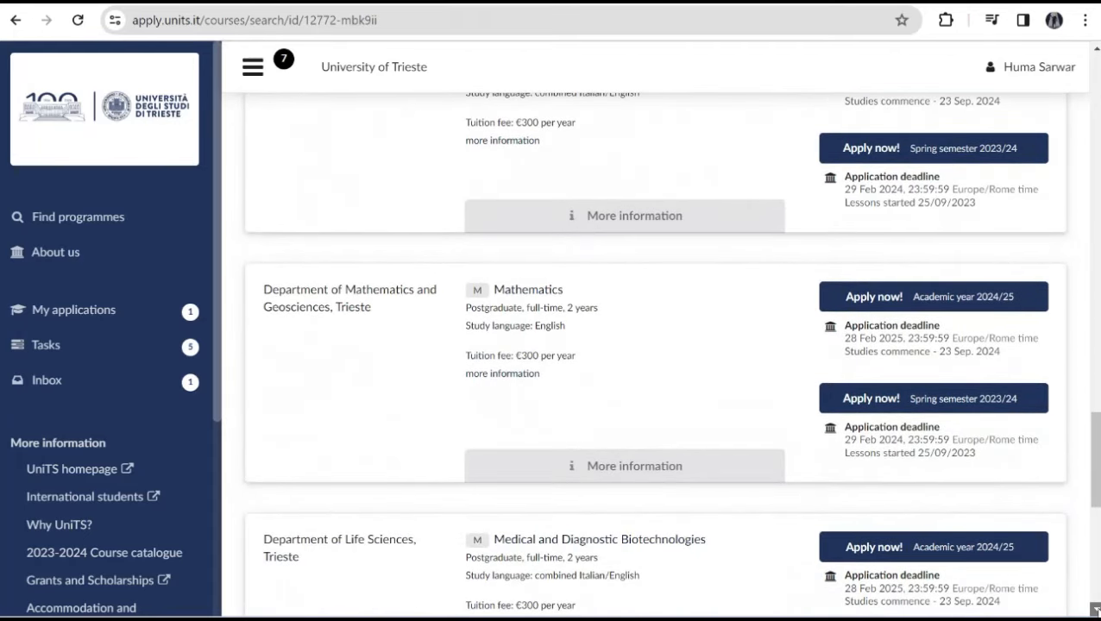
{"action": "left_click", "coordinate": [1096, 610]}
{"action": "left_click", "coordinate": [1096, 611]}
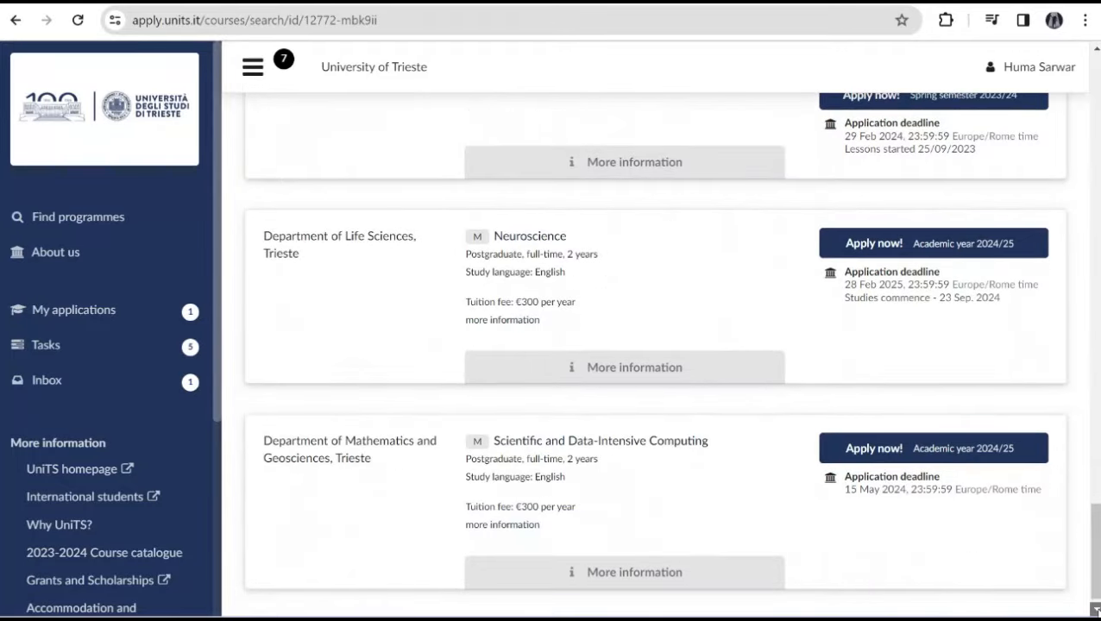
{"action": "left_click", "coordinate": [1097, 611]}
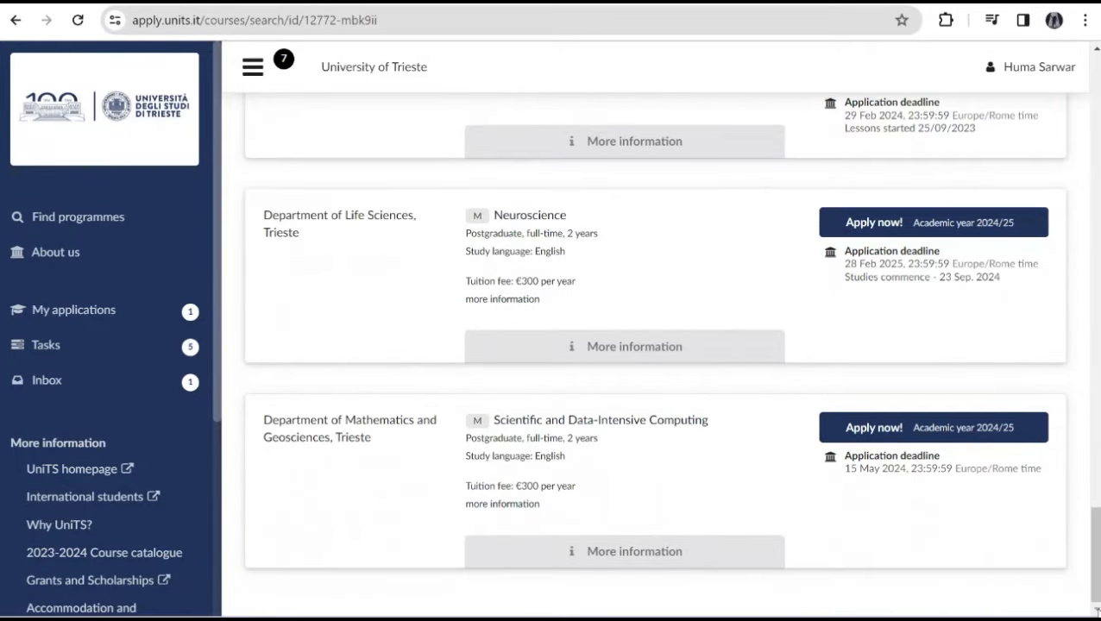
Add the Data Science and Artificial Intelligence master's programme for Academic year 2024/25 as the second choice.
{"action": "left_click", "coordinate": [1097, 83]}
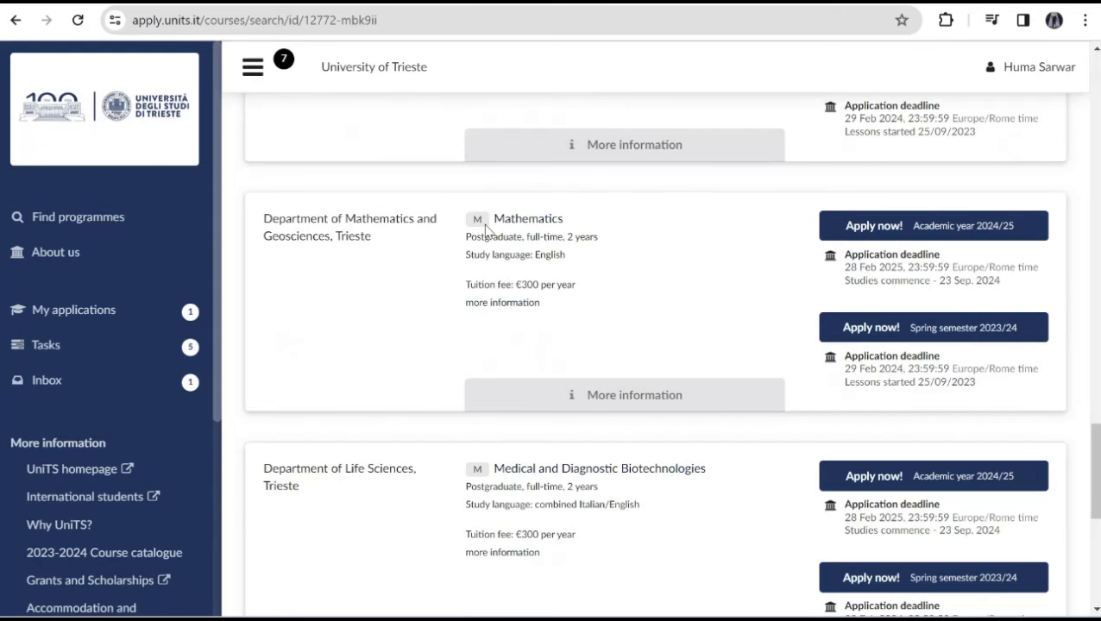
{"action": "left_click", "coordinate": [1096, 54]}
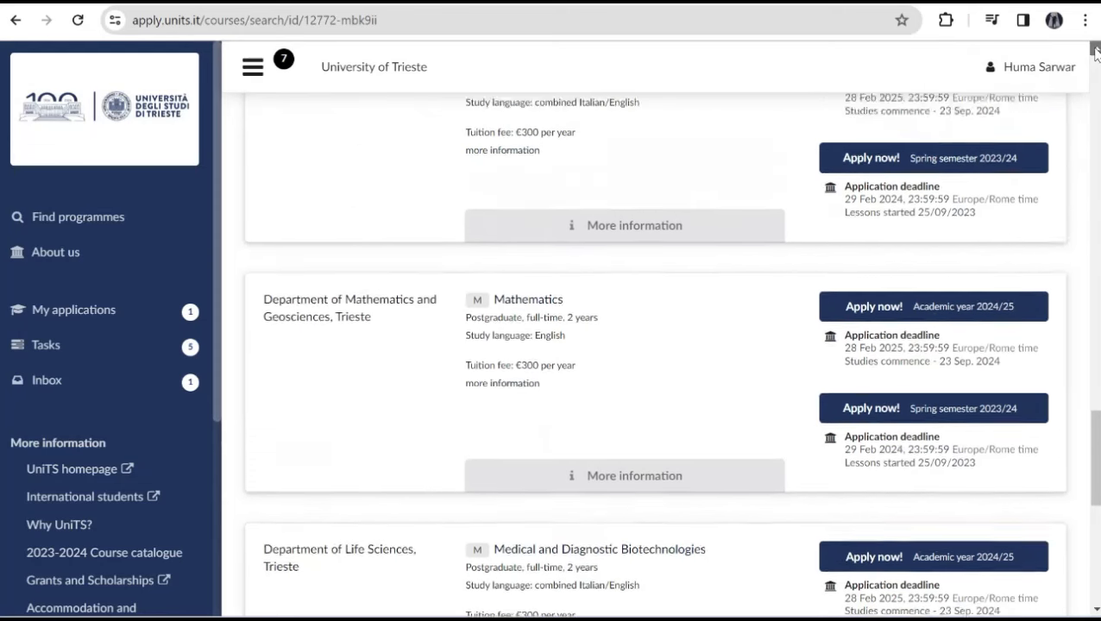
{"action": "left_click", "coordinate": [1095, 53]}
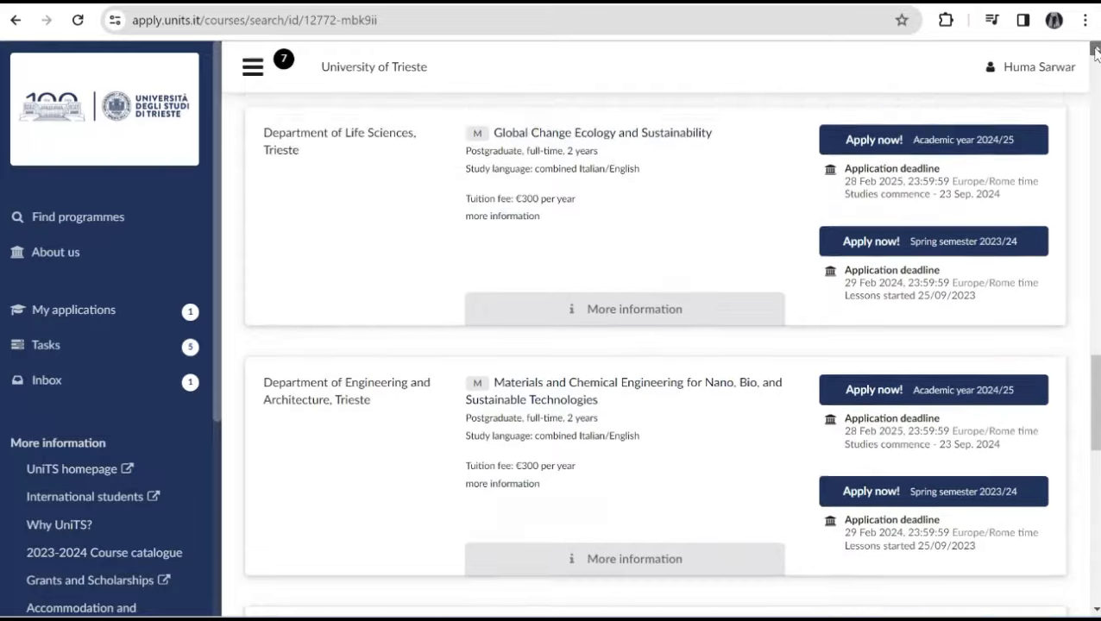
{"action": "left_click", "coordinate": [1095, 54]}
{"action": "left_click", "coordinate": [1095, 54]}
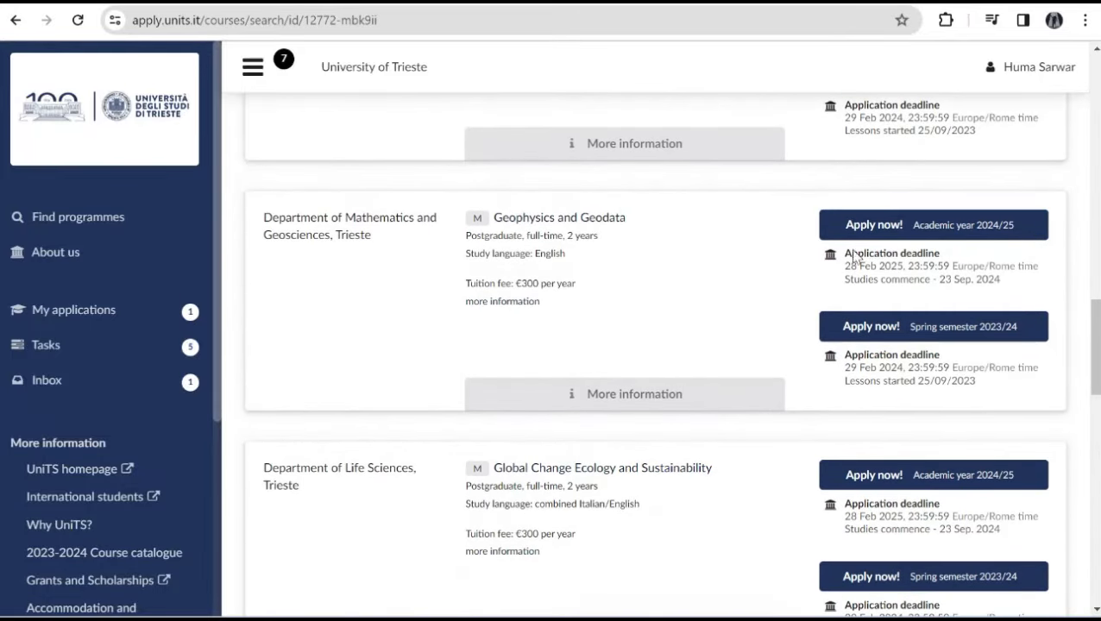
{"action": "left_click", "coordinate": [1096, 53]}
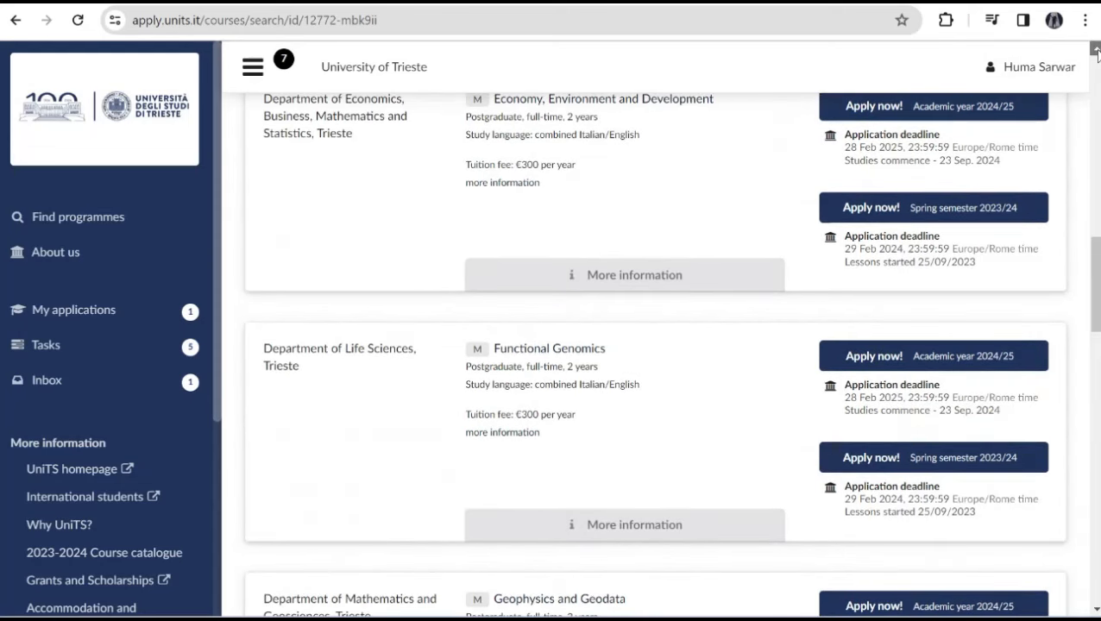
{"action": "left_click_drag", "start_coordinate": [1096, 53], "coordinate": [1097, 53]}
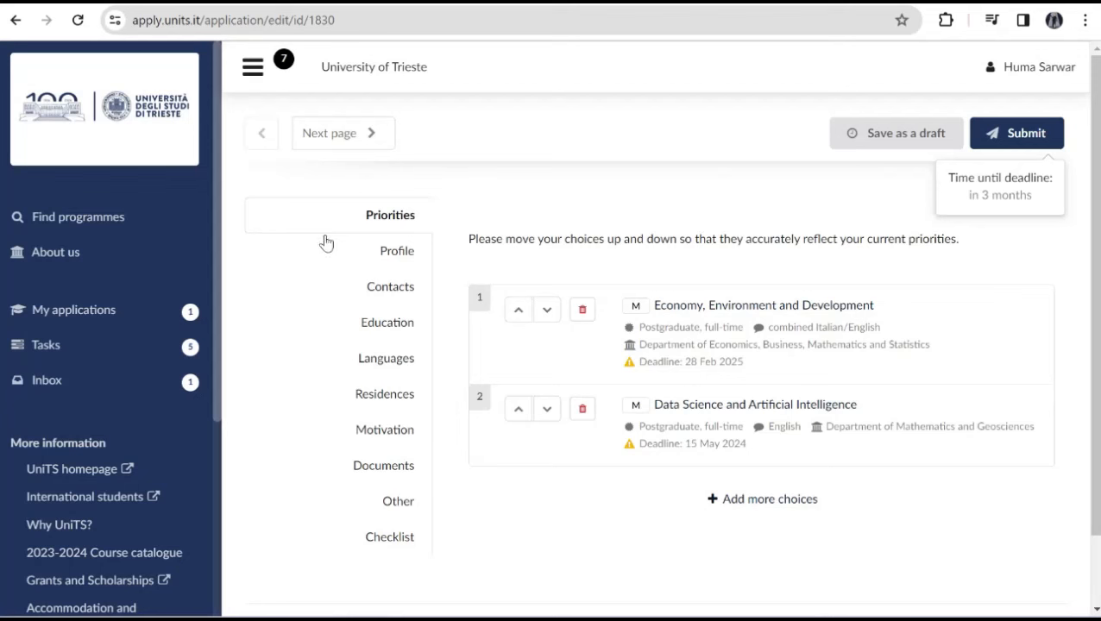
In the application's Profile section, enter the applicant's passport number and set the gender to female.
{"action": "left_click", "coordinate": [397, 257]}
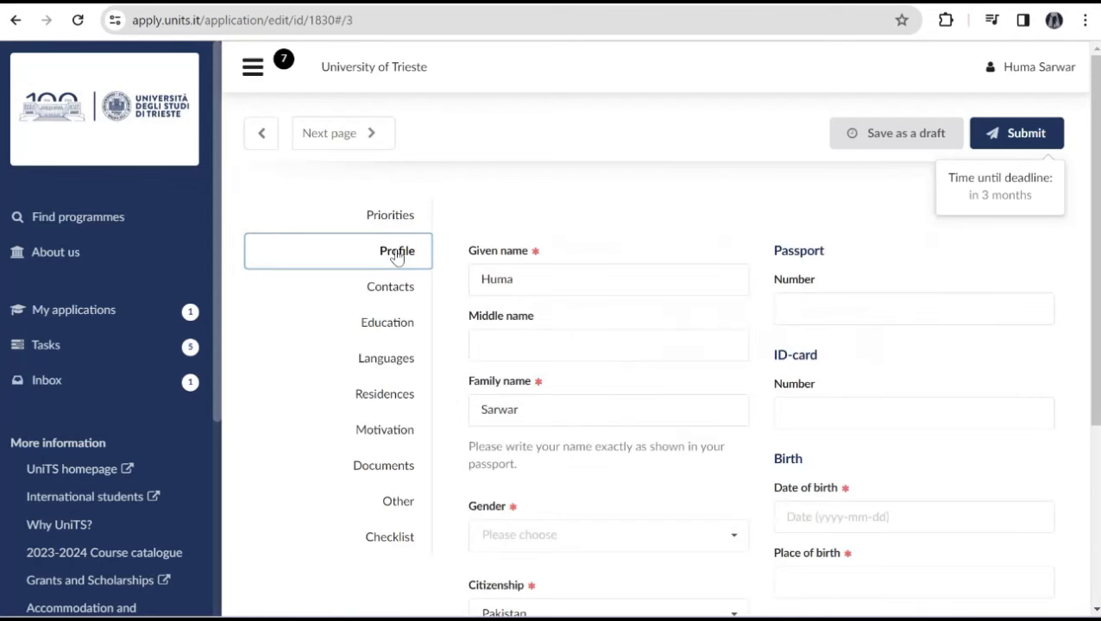
{"action": "left_click", "coordinate": [813, 306]}
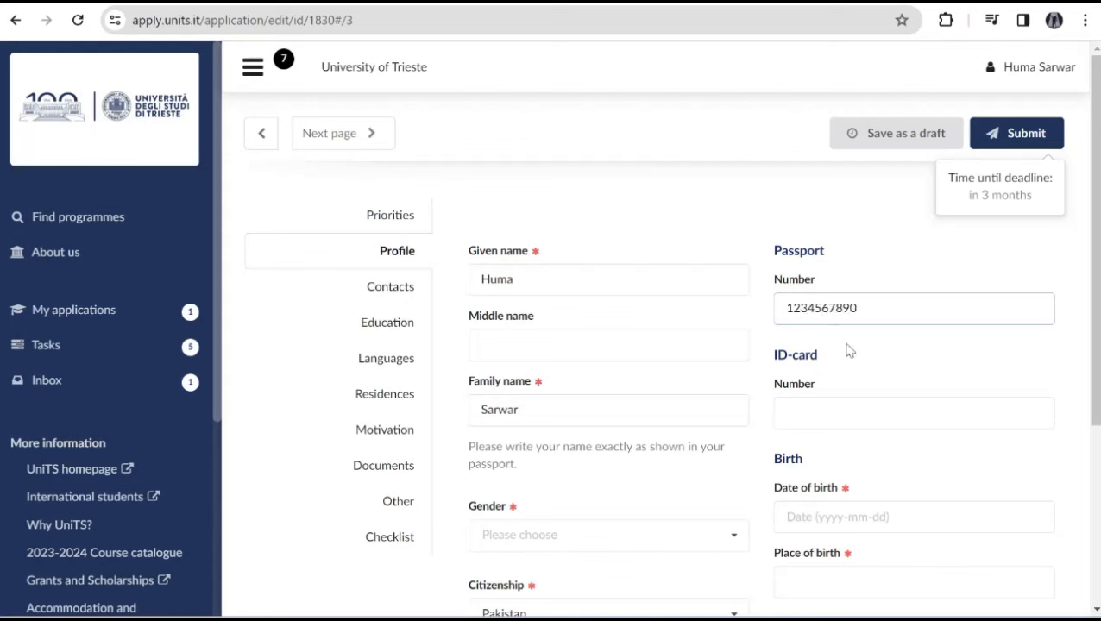
{"action": "left_click", "coordinate": [642, 542]}
{"action": "left_click", "coordinate": [528, 478]}
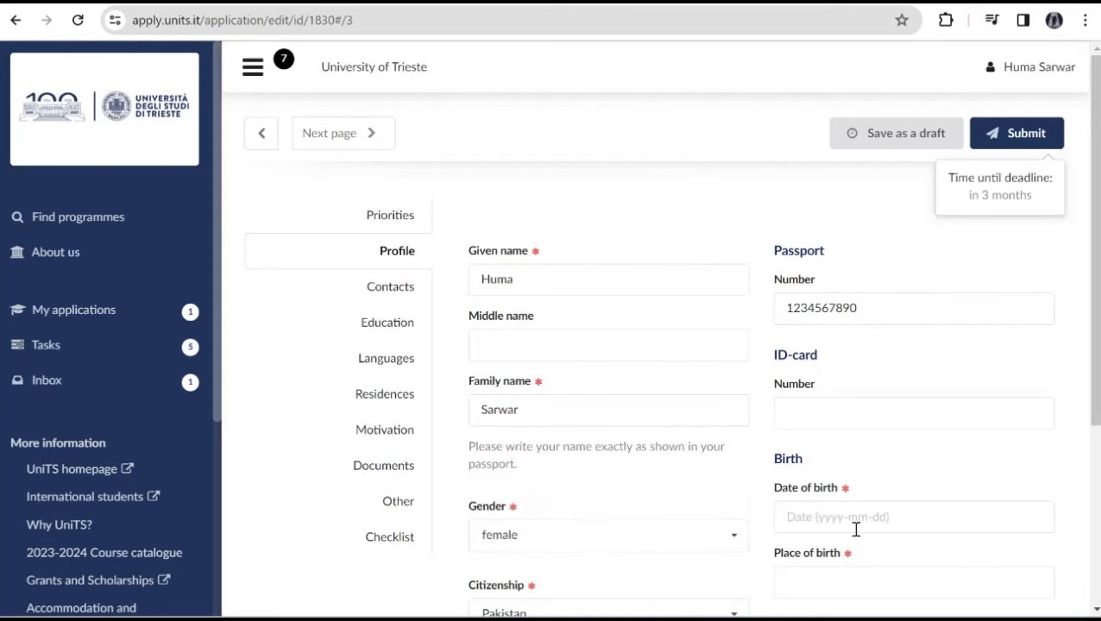
Fill in the applicant's date of birth in the Profile section.
{"action": "left_click", "coordinate": [855, 516]}
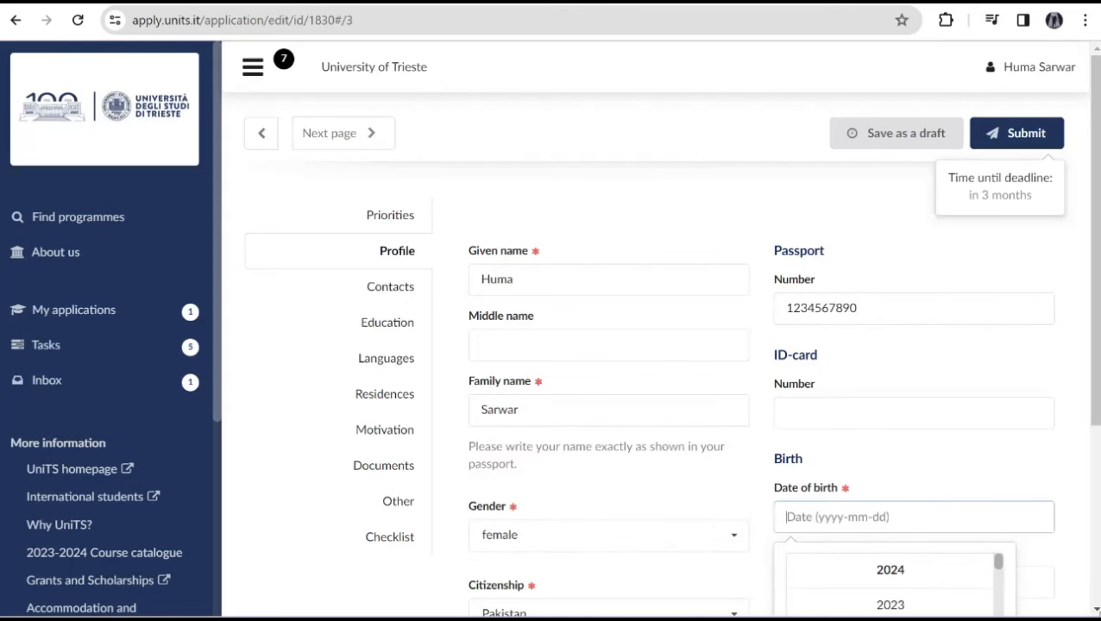
{"action": "scroll", "coordinate": [995, 455], "scroll_direction": "down", "scroll_amount": 3}
{"action": "scroll", "coordinate": [1001, 505], "scroll_direction": "down", "scroll_amount": 3}
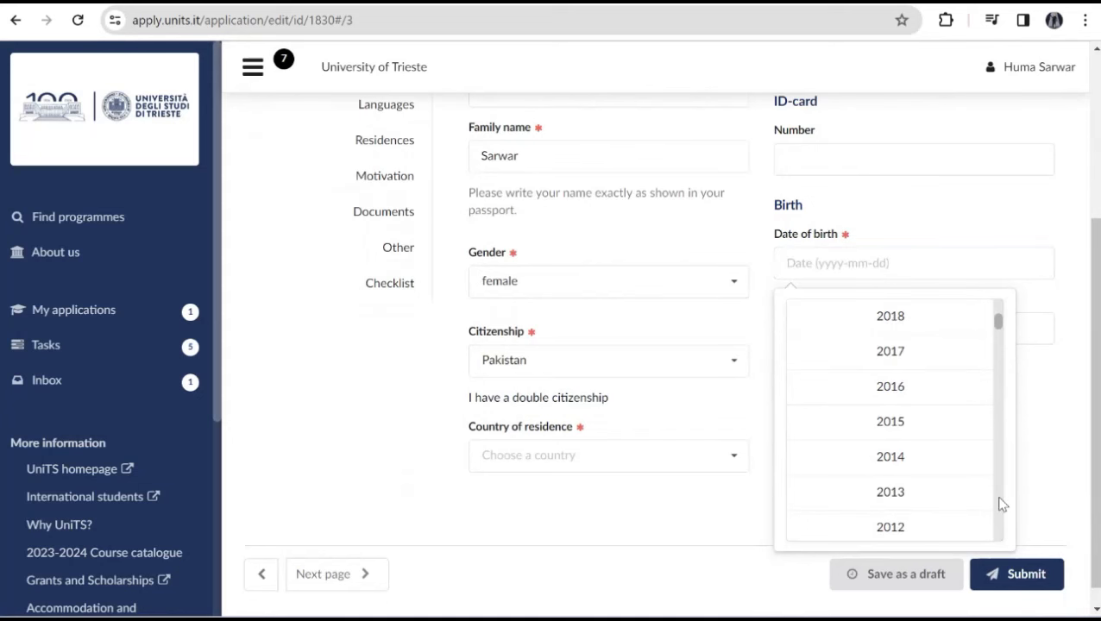
{"action": "scroll", "coordinate": [1002, 505], "scroll_direction": "down", "scroll_amount": 3}
{"action": "scroll", "coordinate": [1002, 504], "scroll_direction": "down", "scroll_amount": 3}
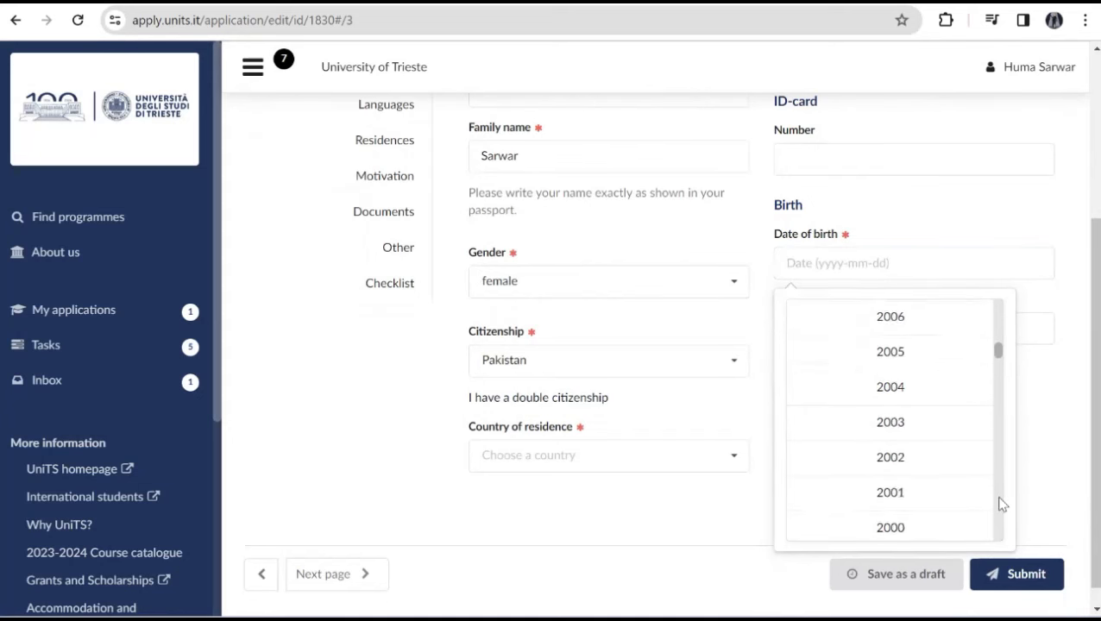
{"action": "scroll", "coordinate": [1002, 538], "scroll_direction": "down", "scroll_amount": 6}
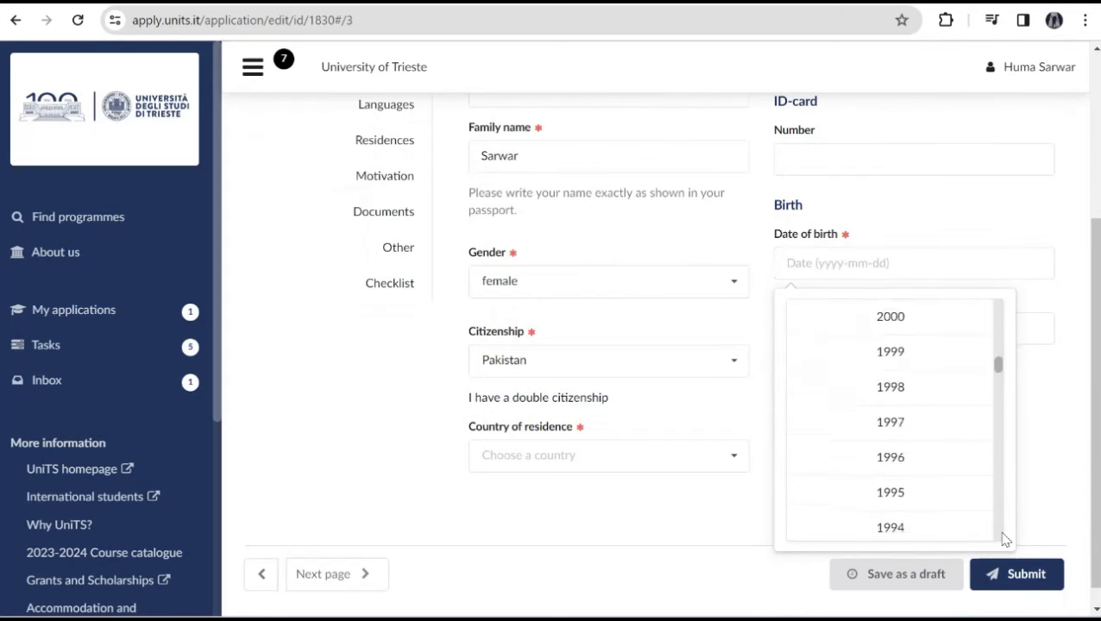
{"action": "left_click", "coordinate": [881, 456]}
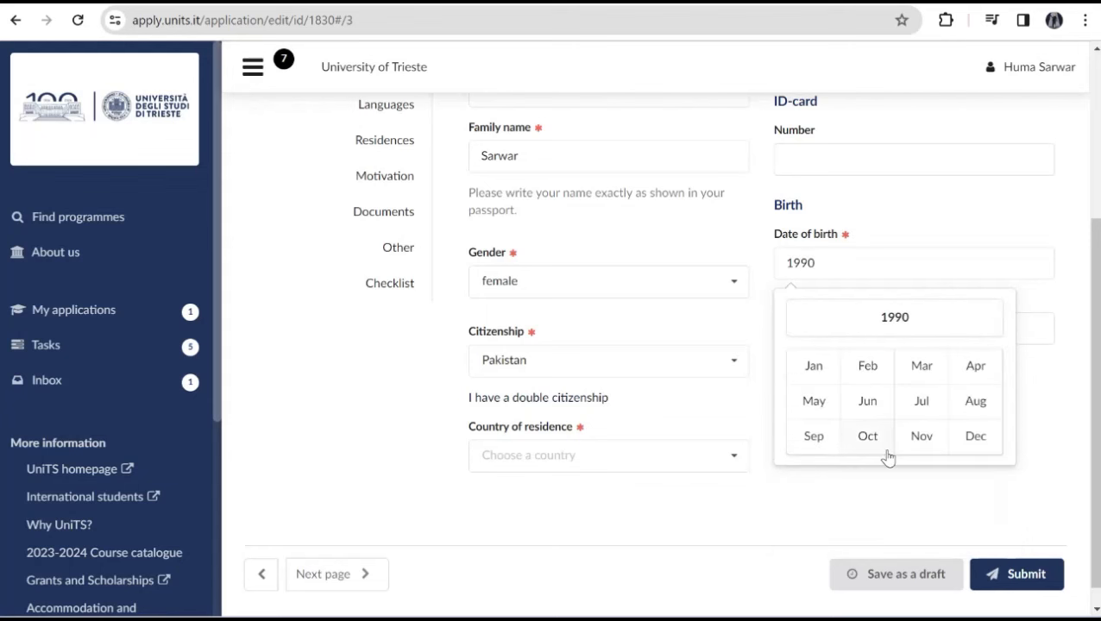
{"action": "left_click", "coordinate": [818, 371]}
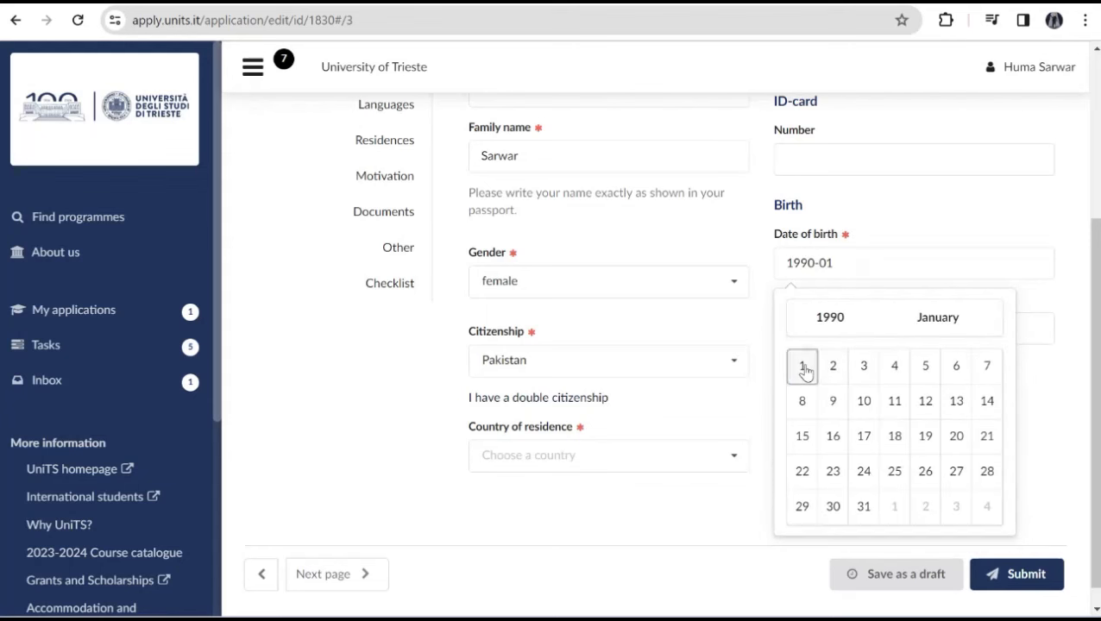
{"action": "left_click", "coordinate": [803, 369]}
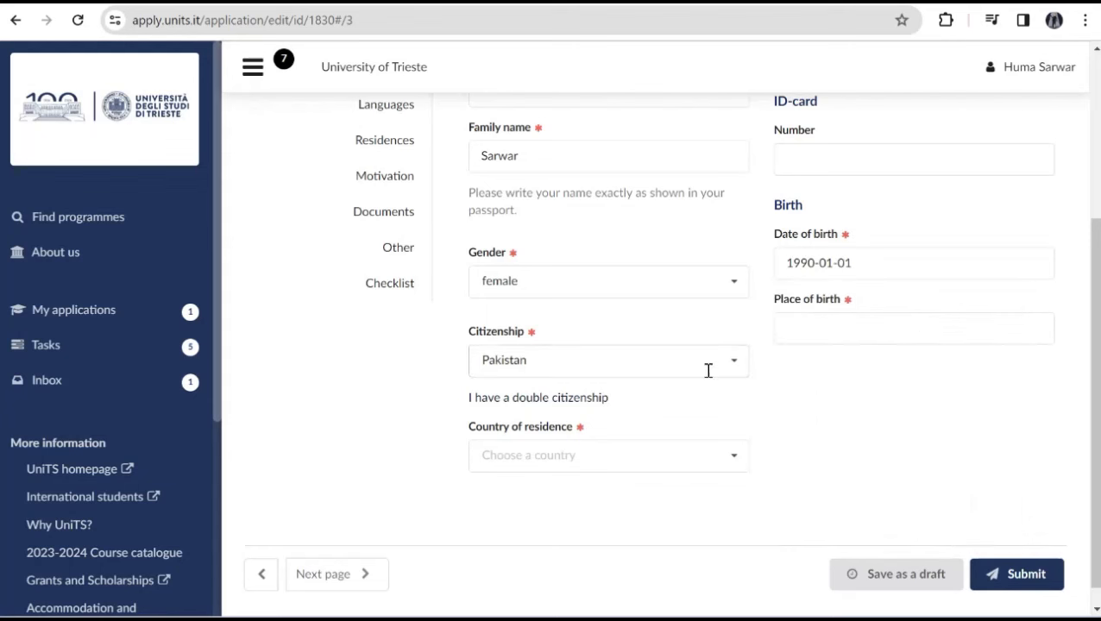
Set the country of residence to Pakistan and the place of birth to Lahore, and save the profile by continuing to Contacts.
{"action": "left_click", "coordinate": [733, 464]}
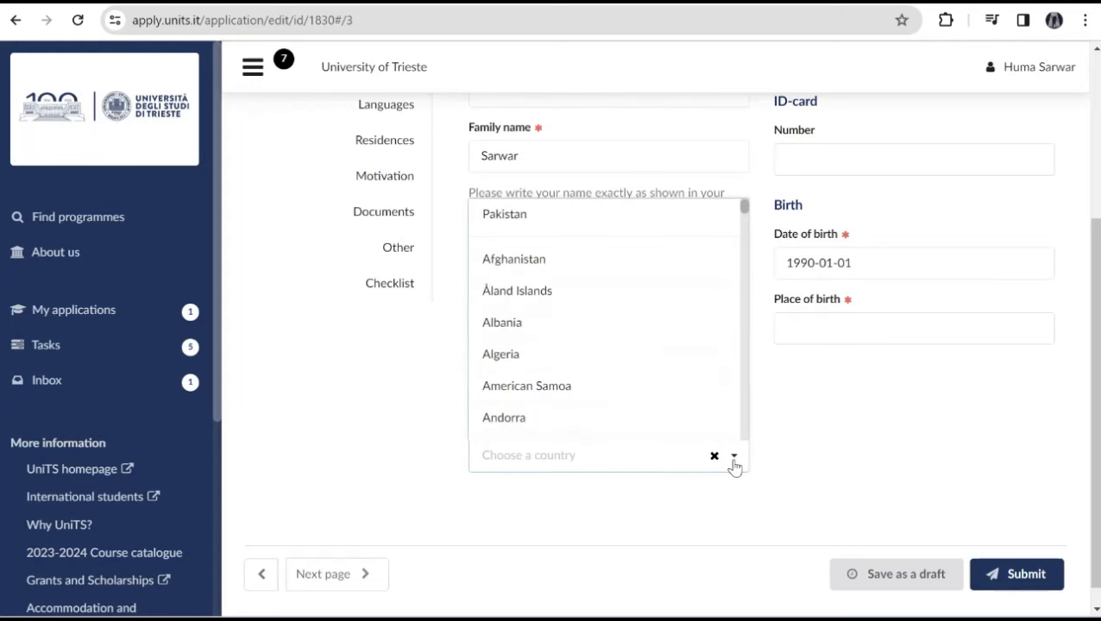
{"action": "left_click", "coordinate": [504, 218]}
{"action": "left_click", "coordinate": [820, 315]}
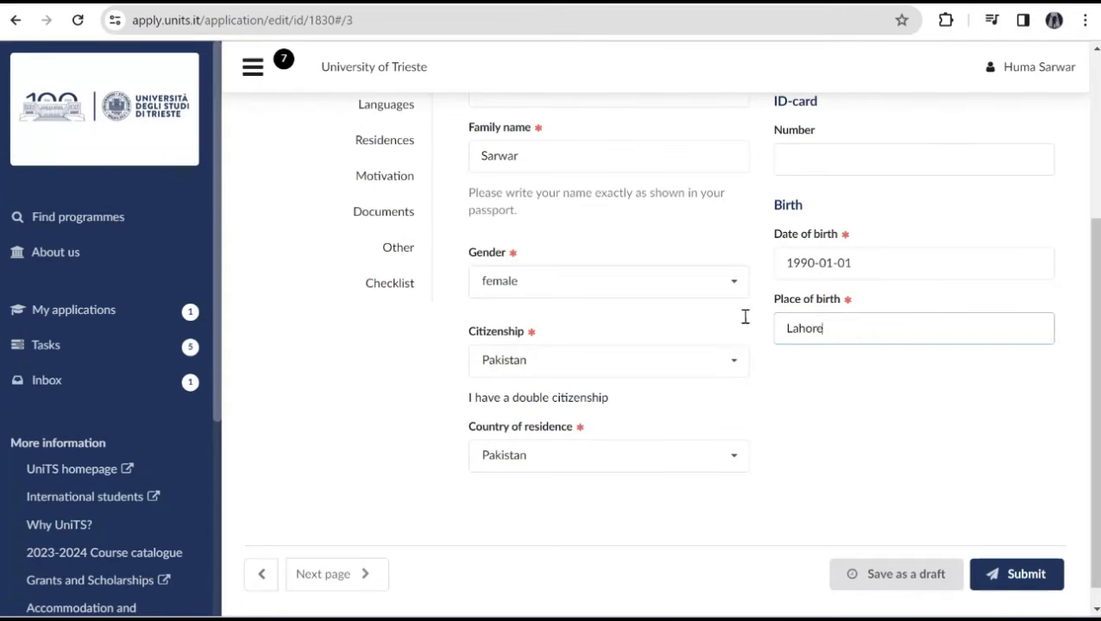
{"action": "left_click", "coordinate": [330, 574]}
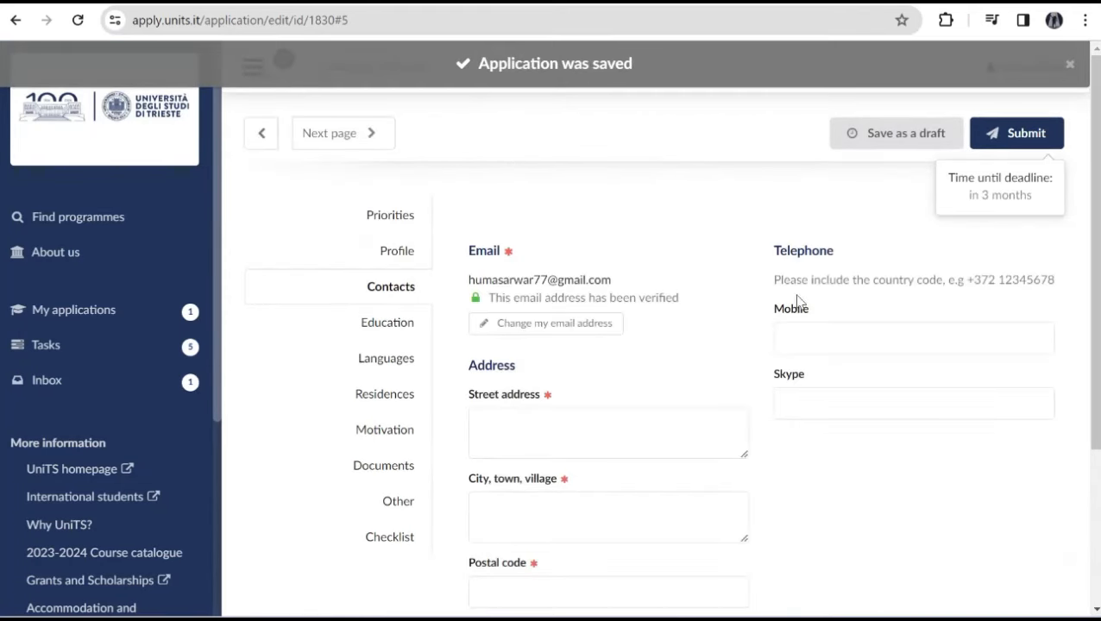
Fill in the applicant's street address, city and postal code in the Contacts section.
{"action": "left_click", "coordinate": [525, 422]}
{"action": "type", "text": "drtjhirdjdmhint"}
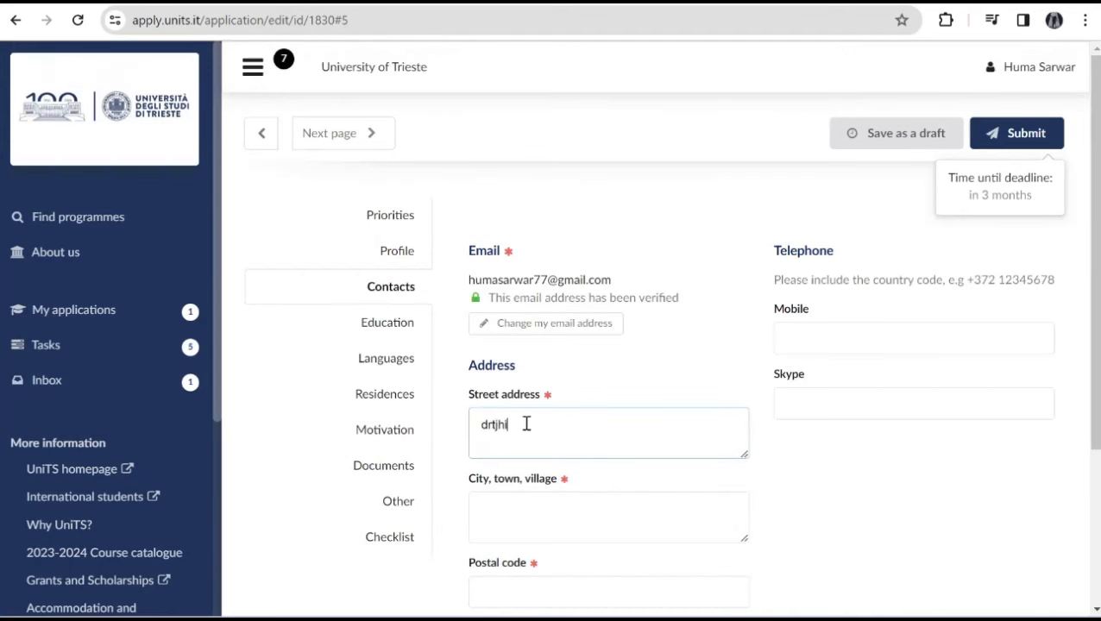
{"action": "left_click", "coordinate": [517, 510]}
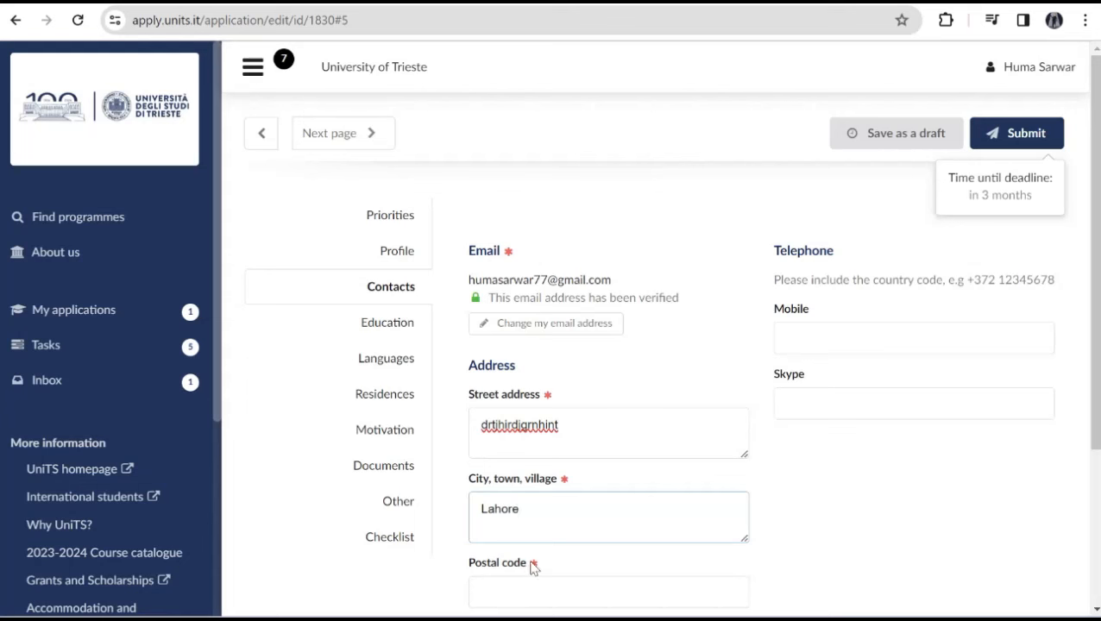
{"action": "left_click", "coordinate": [515, 594]}
{"action": "type", "text": "12345"}
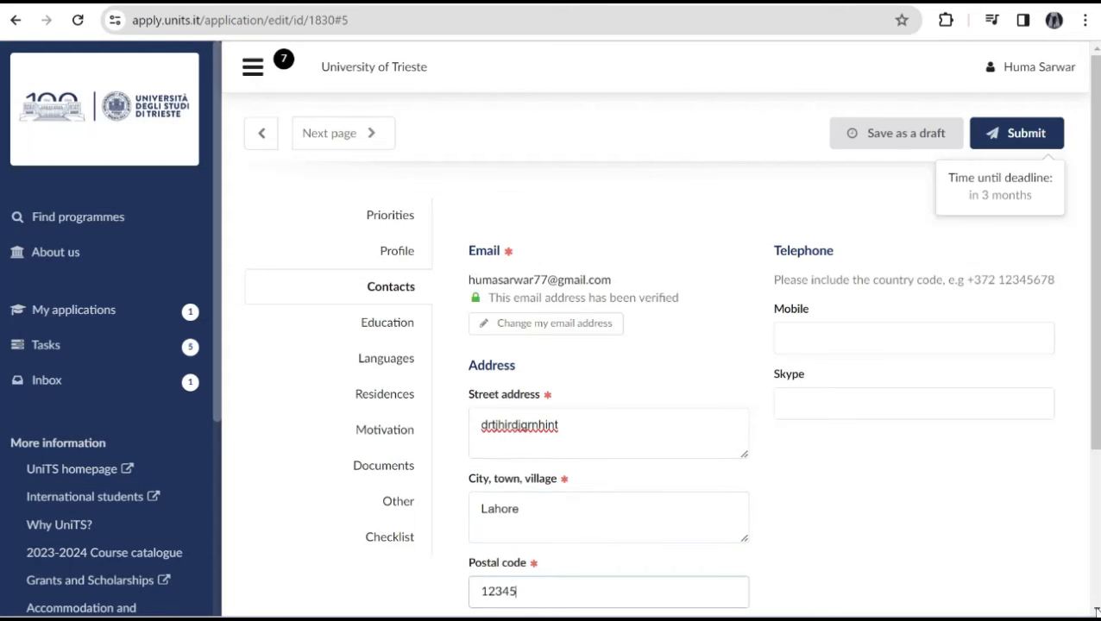
Set the contact address country to Pakistan and continue to the Education section, dismissing the browser's offer to save the address.
{"action": "scroll", "coordinate": [1095, 611], "scroll_direction": "down", "scroll_amount": 3}
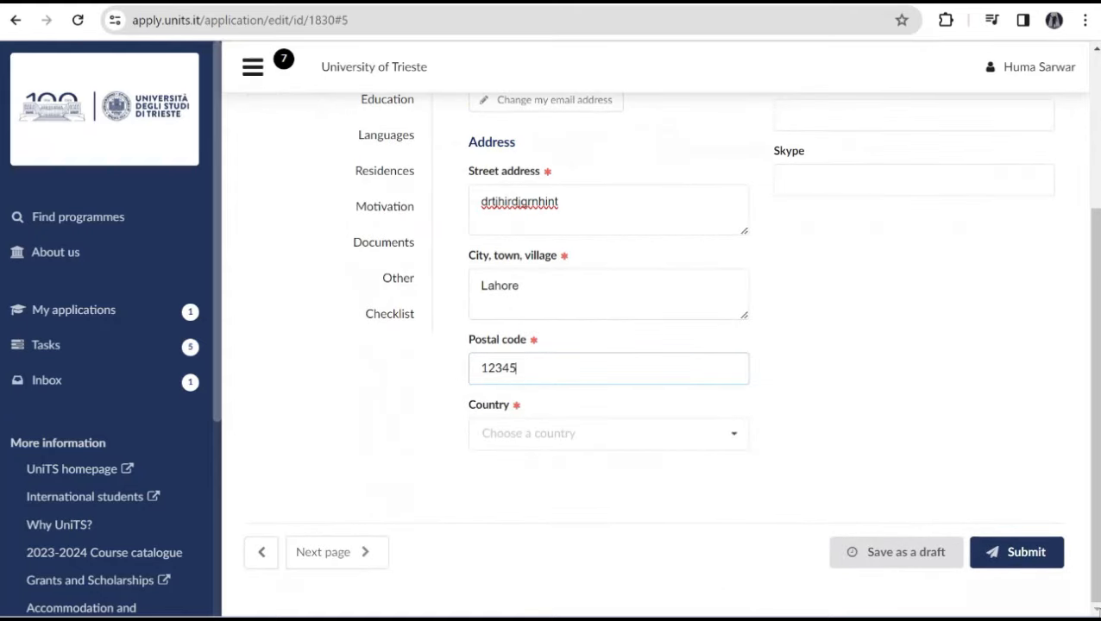
{"action": "left_click", "coordinate": [733, 441]}
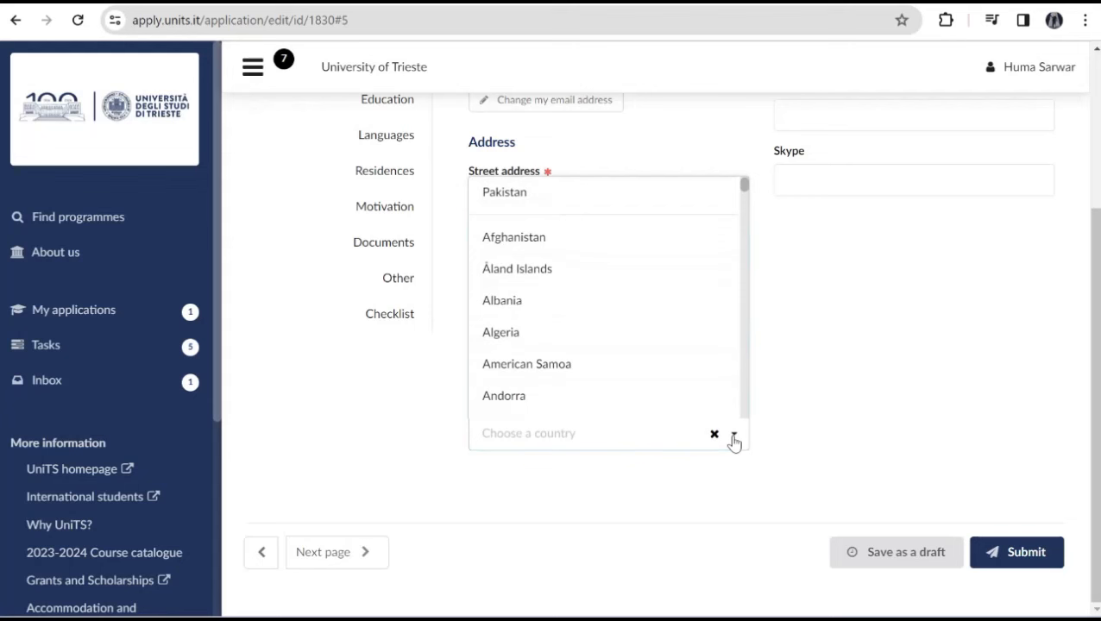
{"action": "left_click", "coordinate": [506, 195]}
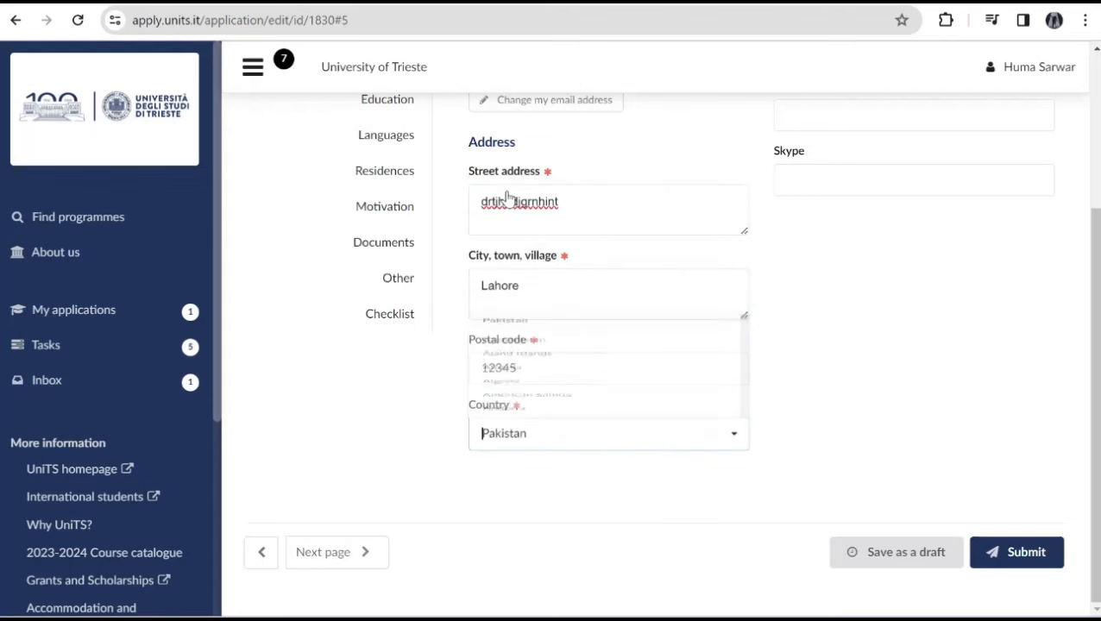
{"action": "left_click", "coordinate": [339, 556]}
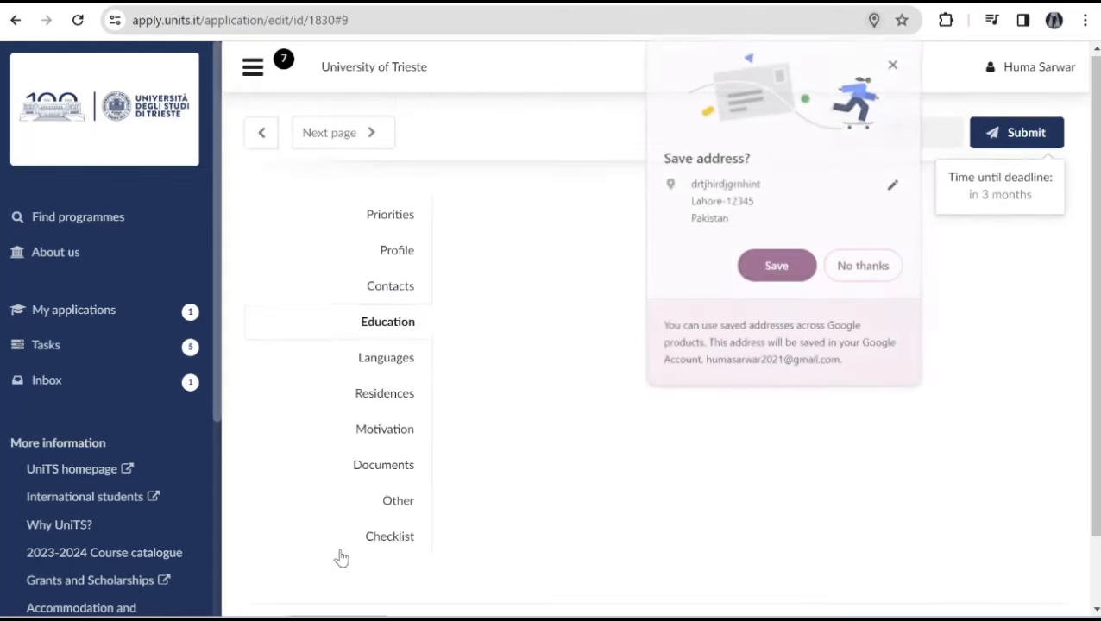
{"action": "left_click", "coordinate": [894, 63]}
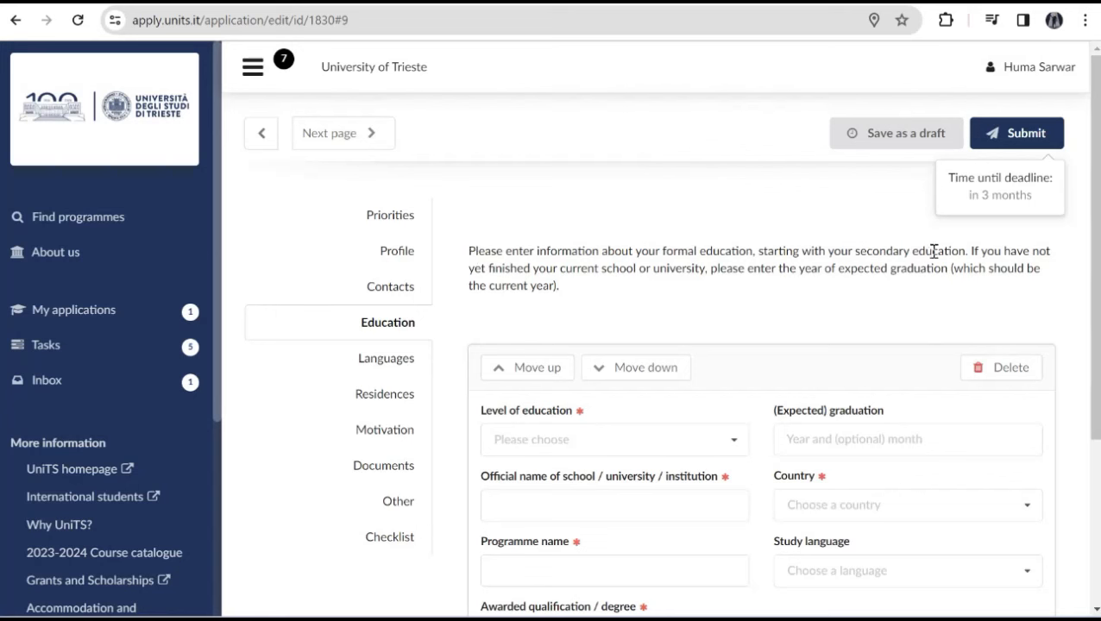
Fill in the first education entry as Secondary education at Government School, with programme name economics and awarded qualification Economics.
{"action": "scroll", "coordinate": [1095, 610], "scroll_direction": "down", "scroll_amount": 1}
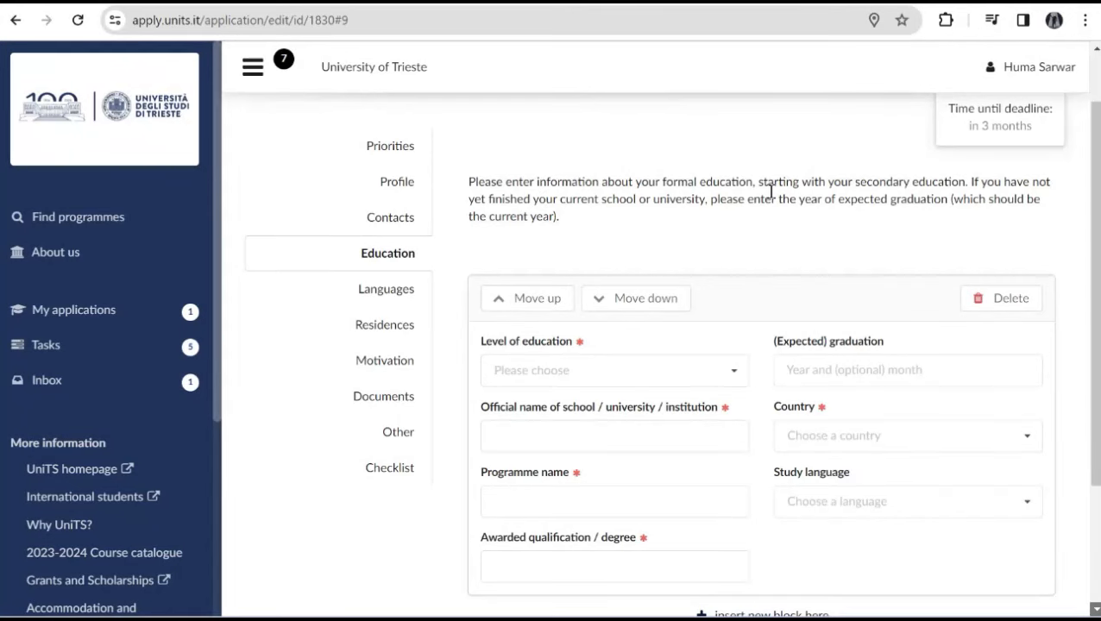
{"action": "left_click", "coordinate": [531, 363]}
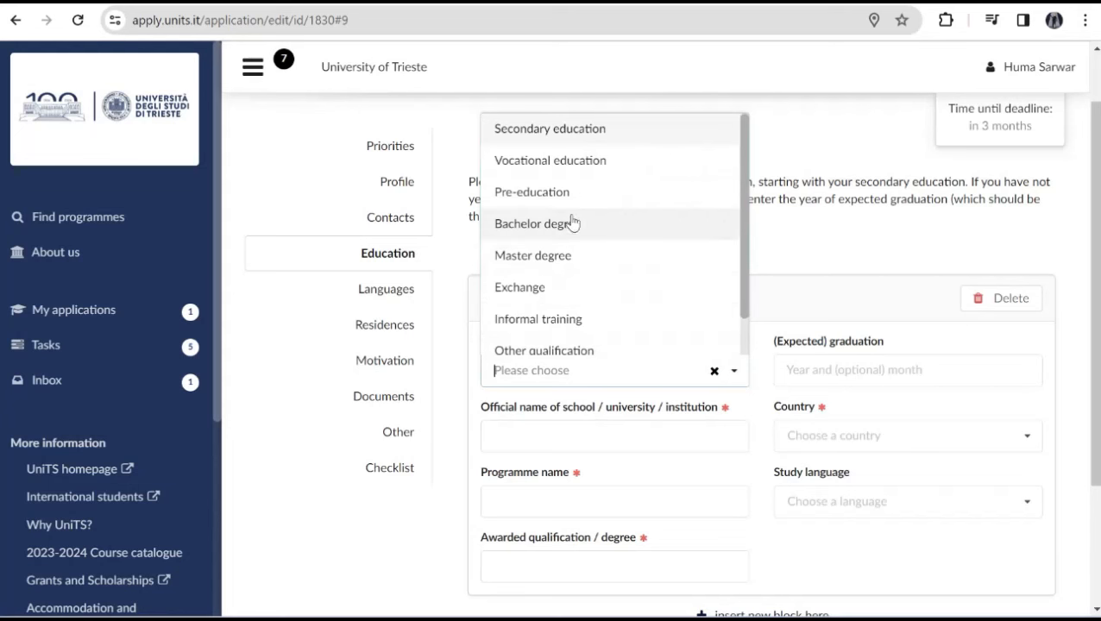
{"action": "left_click", "coordinate": [562, 130]}
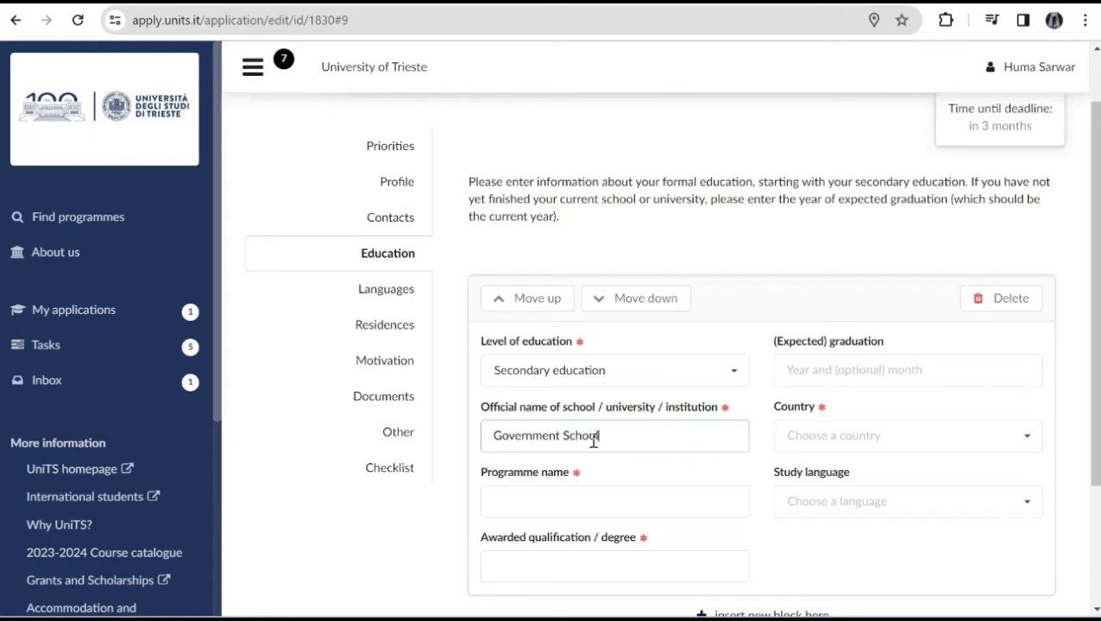
{"action": "left_click", "coordinate": [569, 505]}
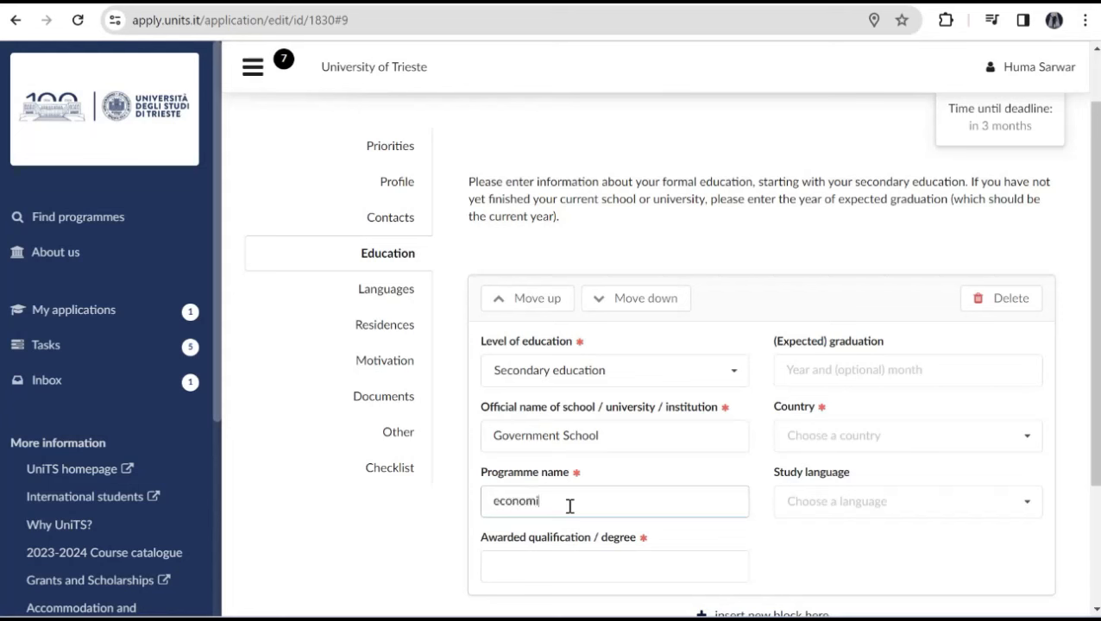
{"action": "left_click", "coordinate": [559, 565]}
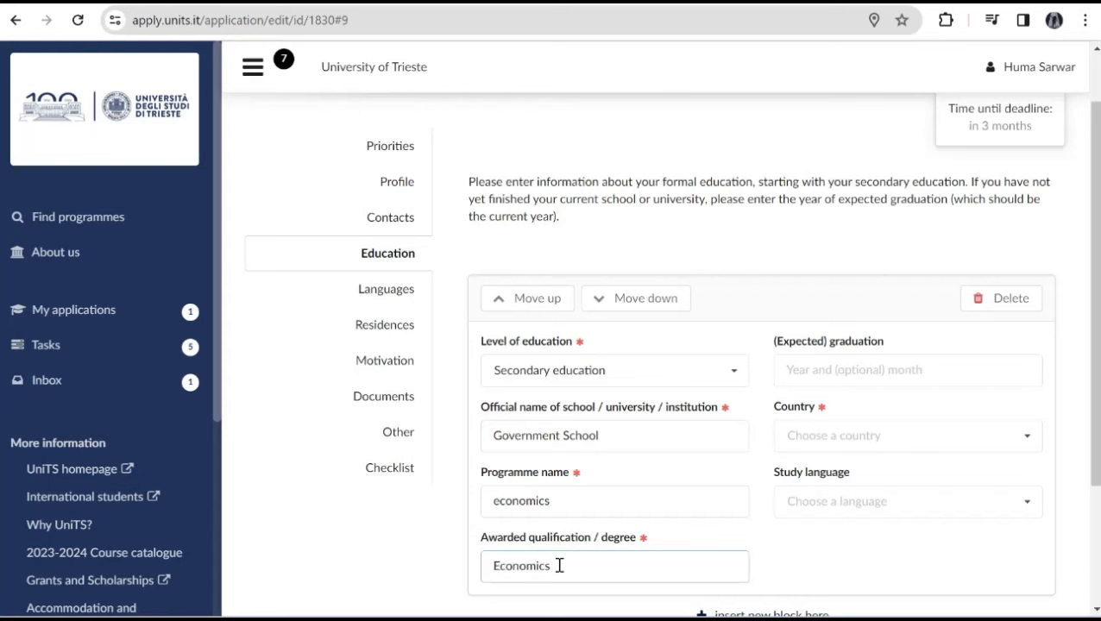
Set the secondary education entry's country to Pakistan and its study language to English.
{"action": "left_click", "coordinate": [828, 441]}
{"action": "type", "text": "p"}
{"action": "key", "text": "Return"}
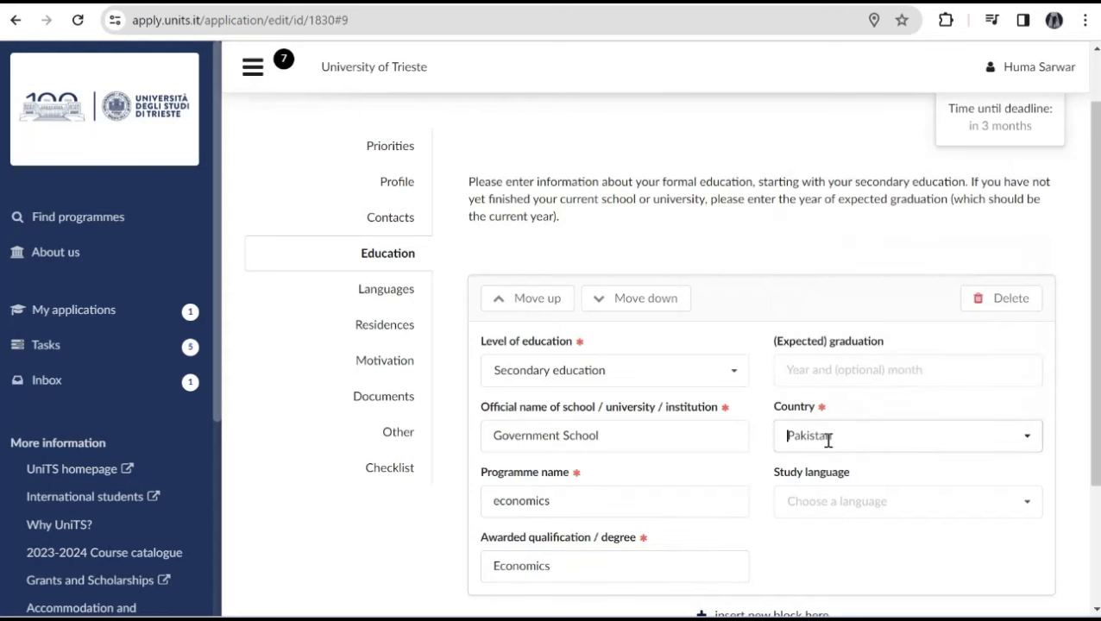
{"action": "left_click", "coordinate": [838, 508]}
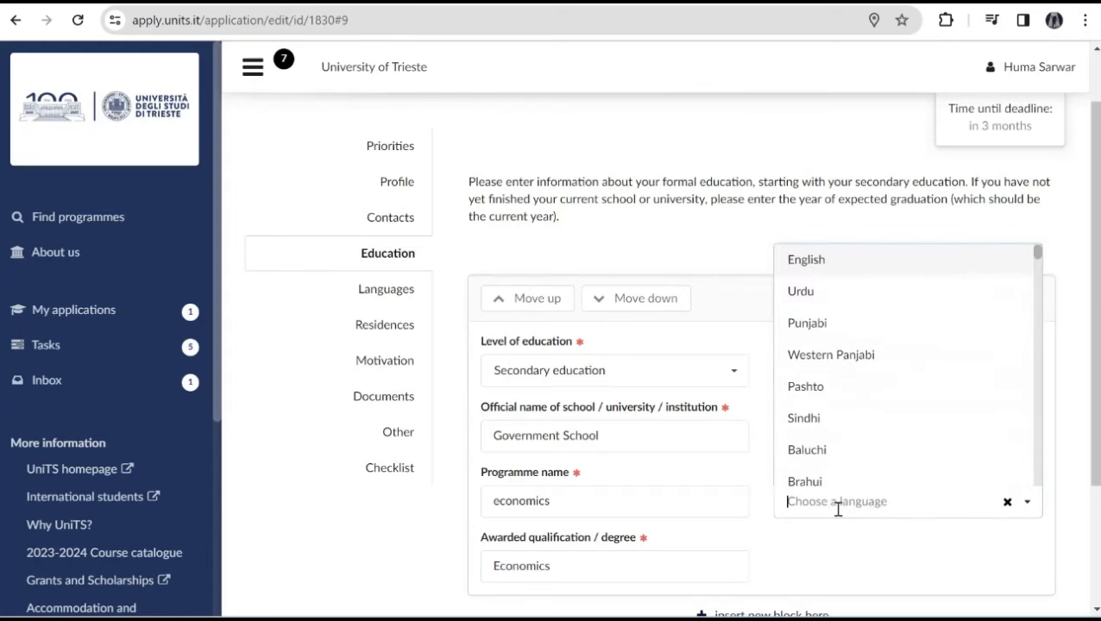
{"action": "left_click", "coordinate": [811, 267]}
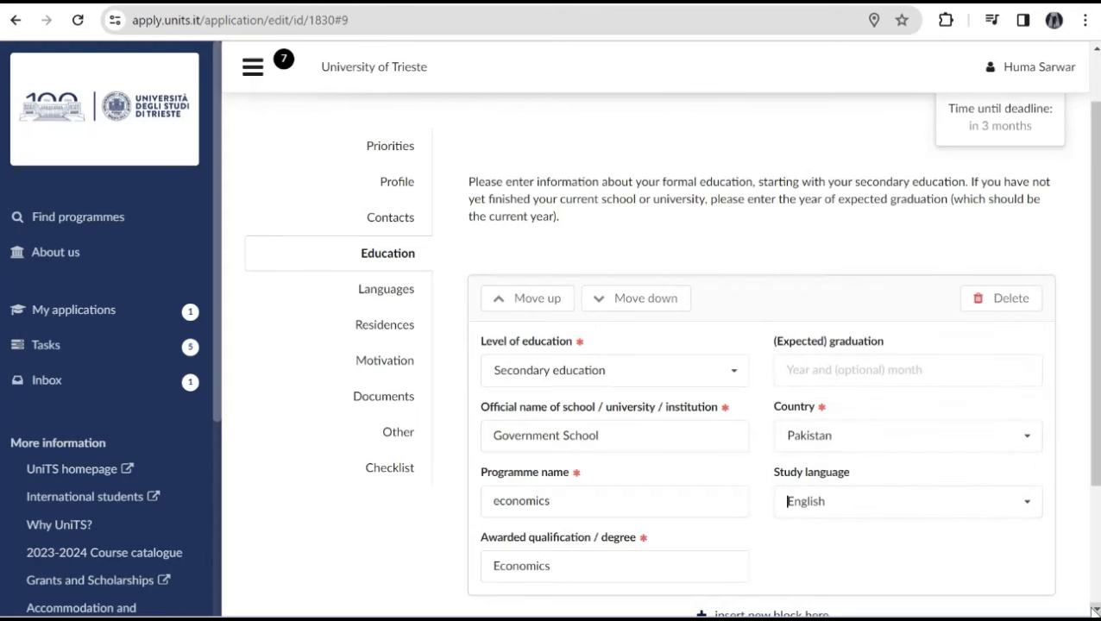
Insert a second education block below the first, with level Bachelor degree and institution university of Punjab.
{"action": "scroll", "coordinate": [670, 354], "scroll_direction": "down", "scroll_amount": 2}
{"action": "left_click", "coordinate": [759, 444]}
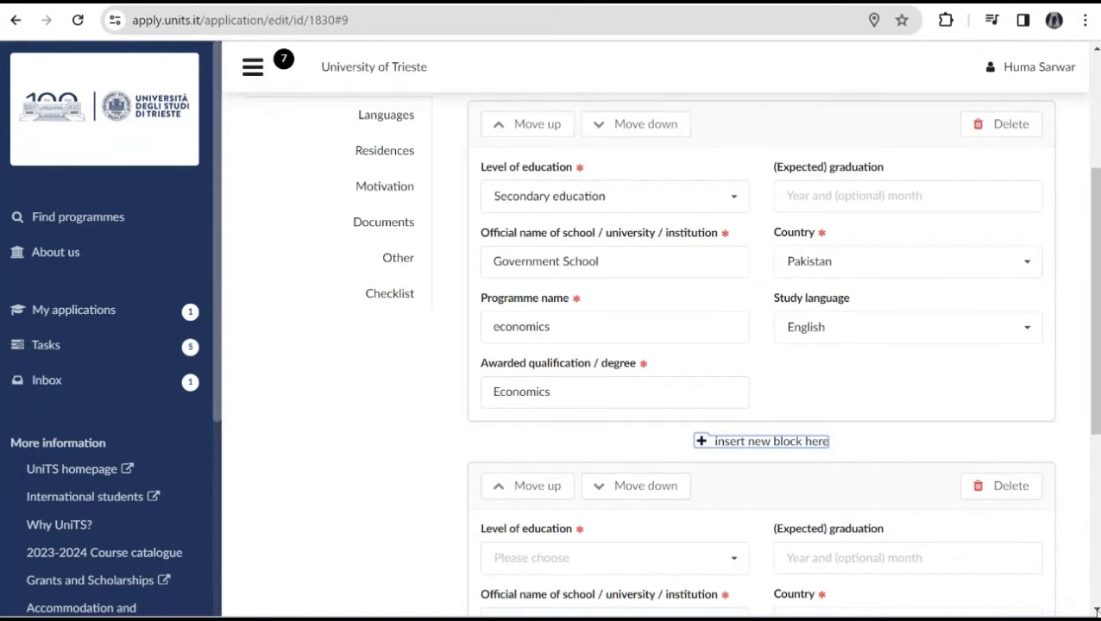
{"action": "scroll", "coordinate": [570, 283], "scroll_direction": "down", "scroll_amount": 3}
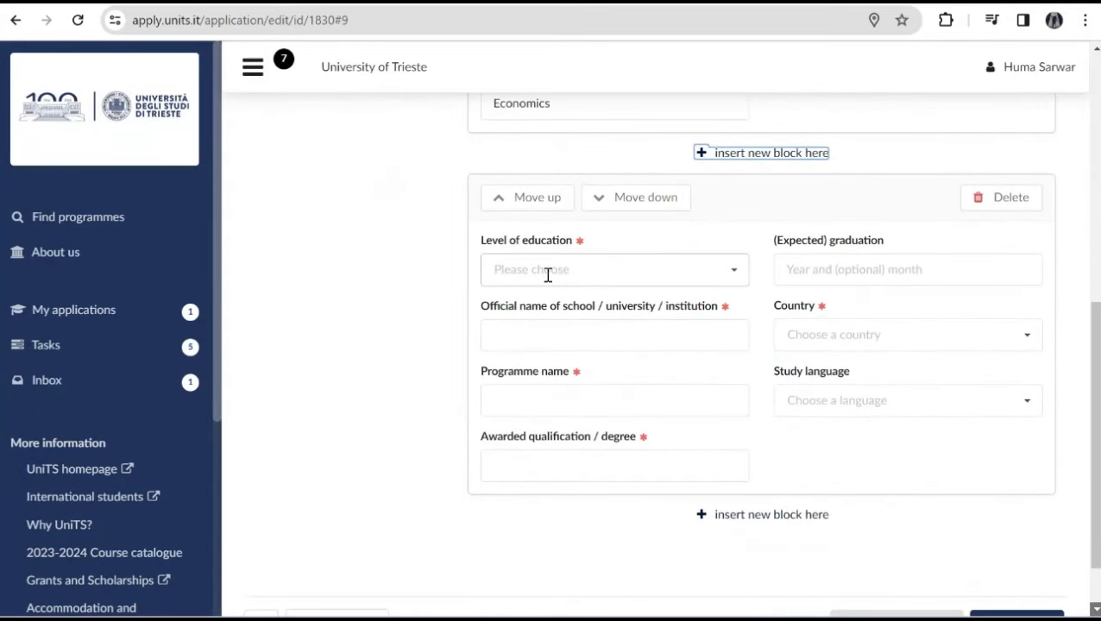
{"action": "left_click", "coordinate": [547, 273]}
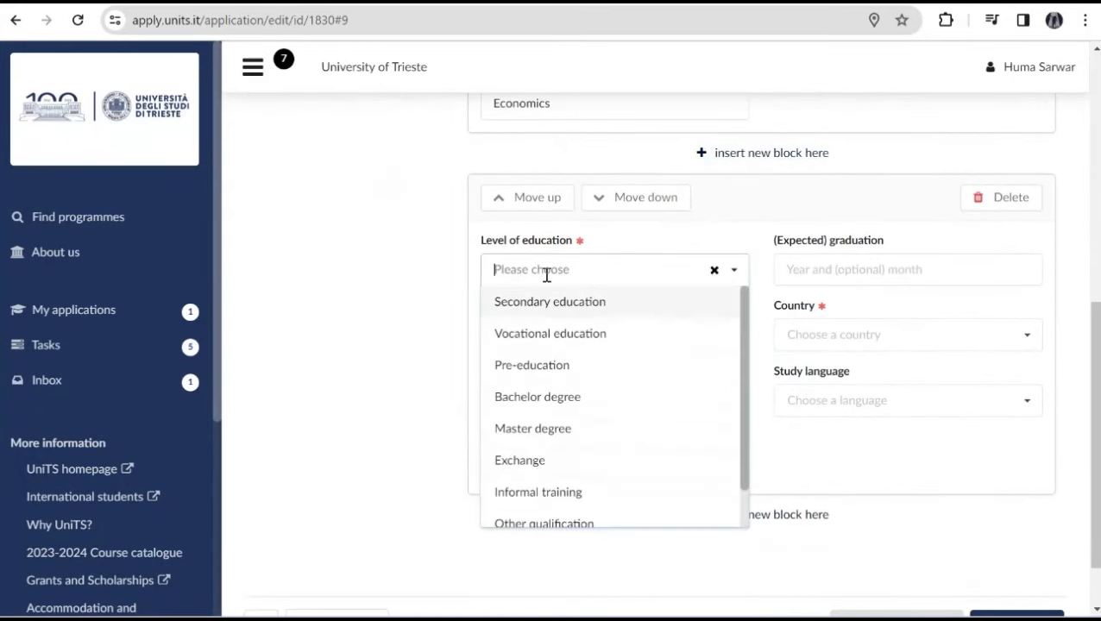
{"action": "left_click", "coordinate": [570, 398]}
{"action": "left_click", "coordinate": [537, 335]}
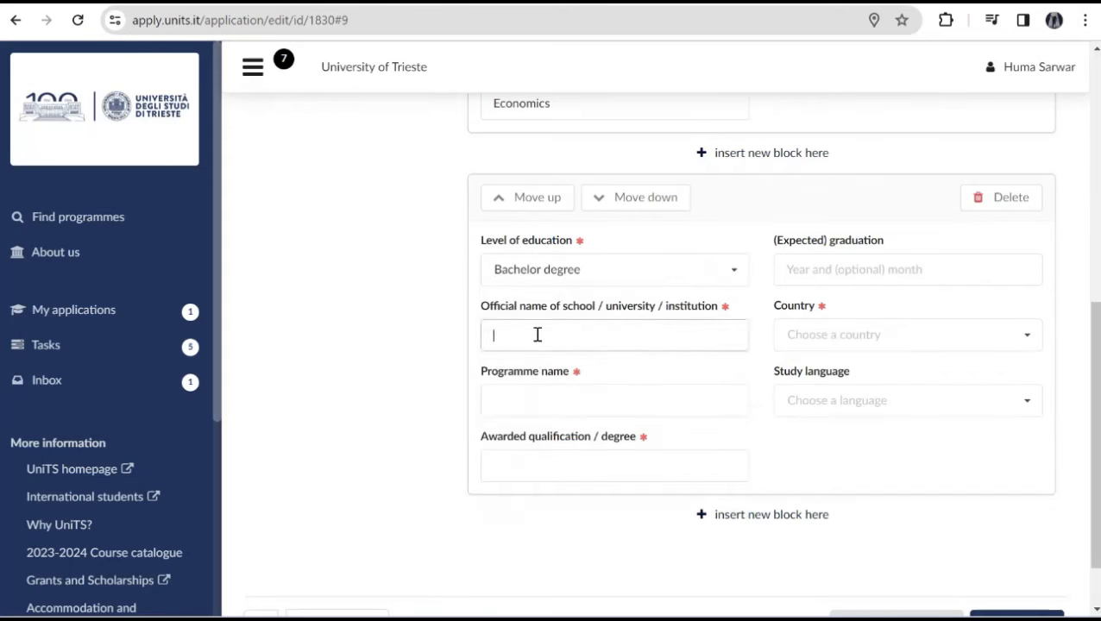
{"action": "type", "text": "university of Punjab"}
Enter Economics as the bachelor entry's programme name and Bachekor's of Economics as its awarded qualification.
{"action": "left_click", "coordinate": [562, 392]}
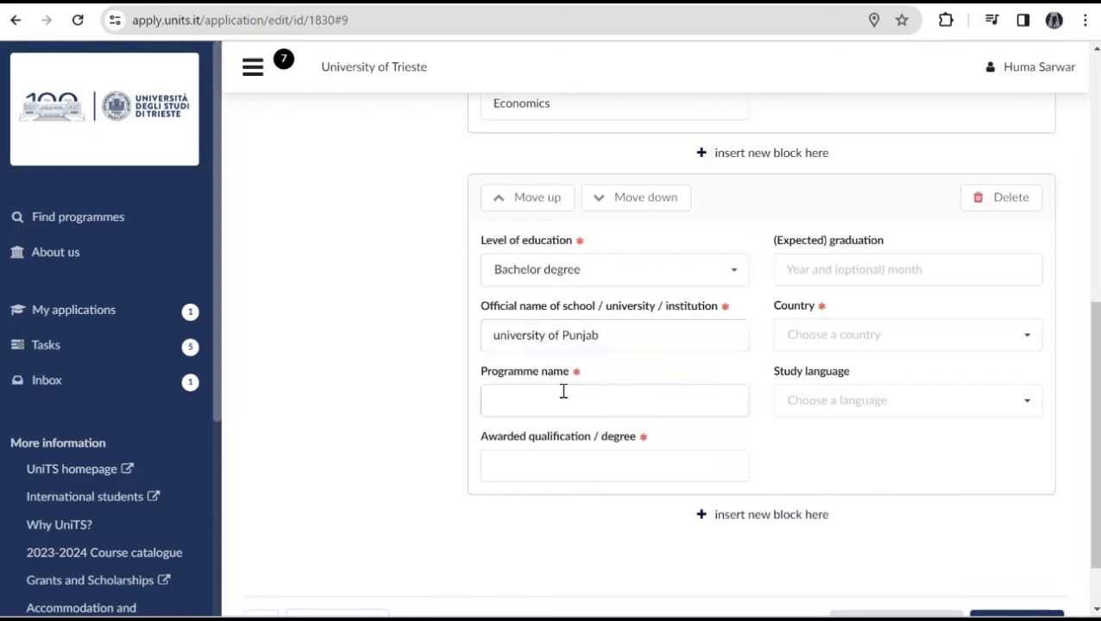
{"action": "type", "text": "Economics"}
{"action": "left_click", "coordinate": [547, 474]}
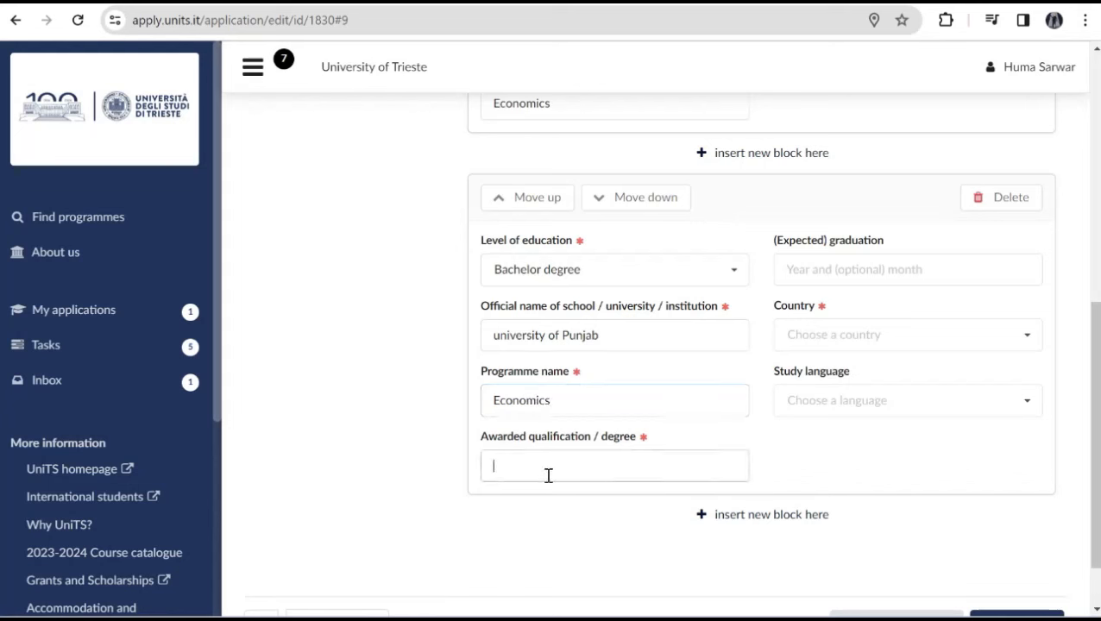
{"action": "type", "text": "Bachel"}
{"action": "type", "text": "or's of Economics"}
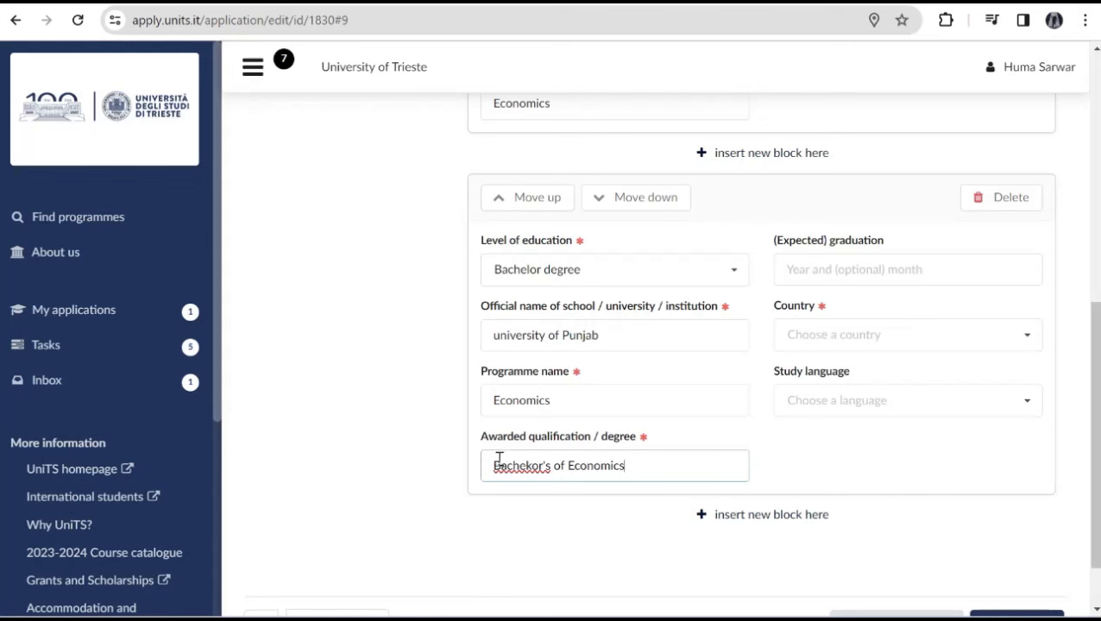
{"action": "left_click_drag", "start_coordinate": [492, 466], "coordinate": [656, 491]}
{"action": "left_click", "coordinate": [657, 490]}
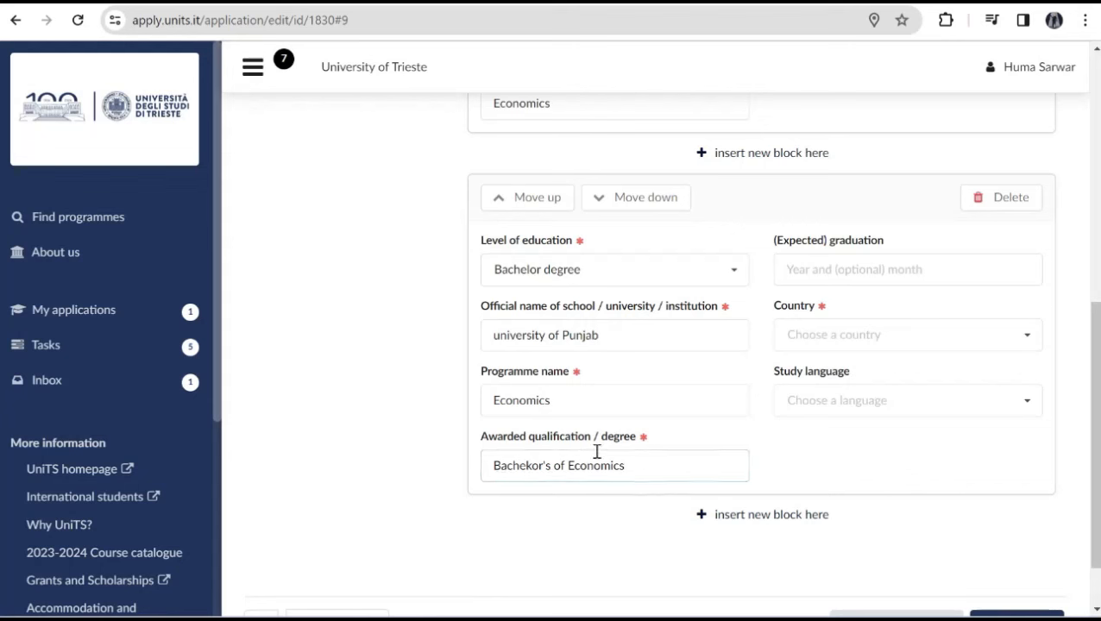
Set the bachelor entry's country to Pakistan and its study language to English.
{"action": "left_click", "coordinate": [826, 334]}
{"action": "type", "text": "p"}
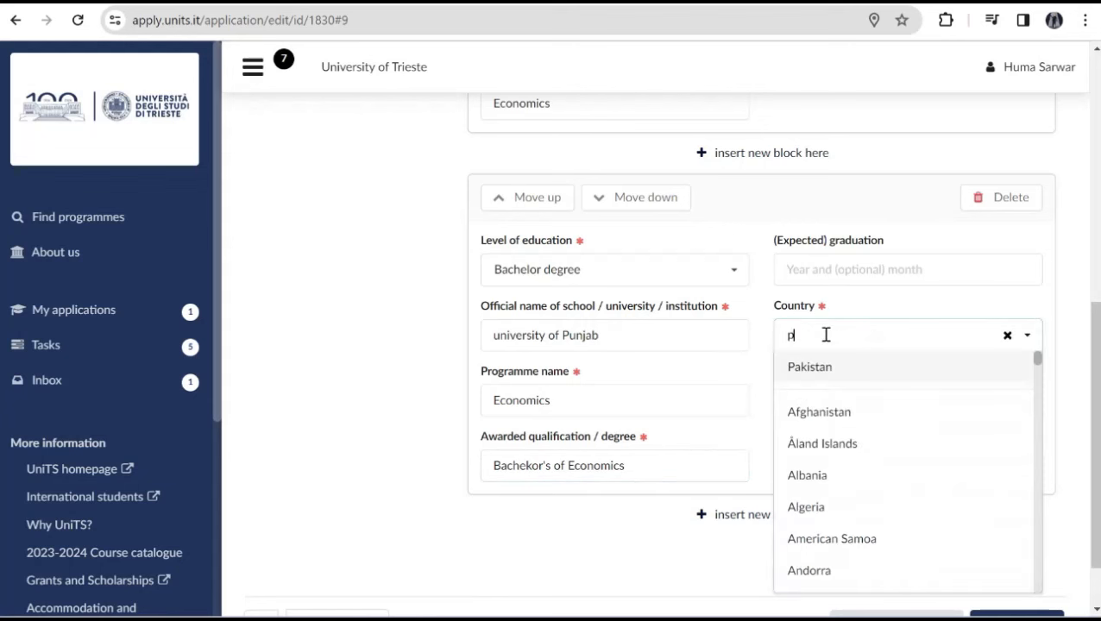
{"action": "key", "text": "Return"}
{"action": "left_click", "coordinate": [818, 400]}
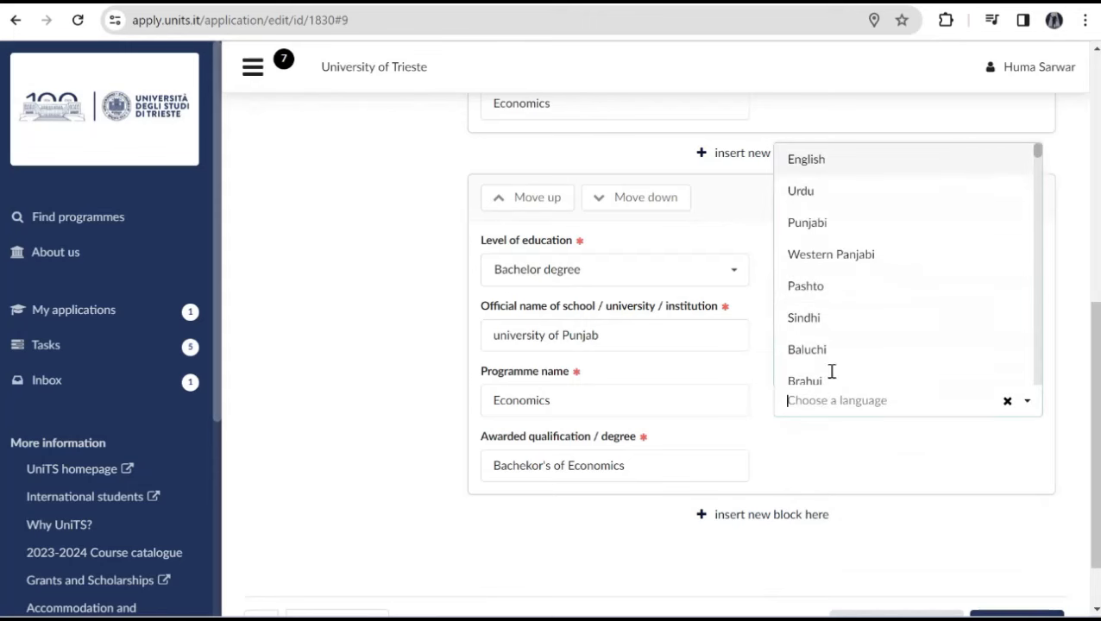
{"action": "left_click", "coordinate": [805, 167]}
{"action": "scroll", "coordinate": [1094, 141], "scroll_direction": "up", "scroll_amount": 6}
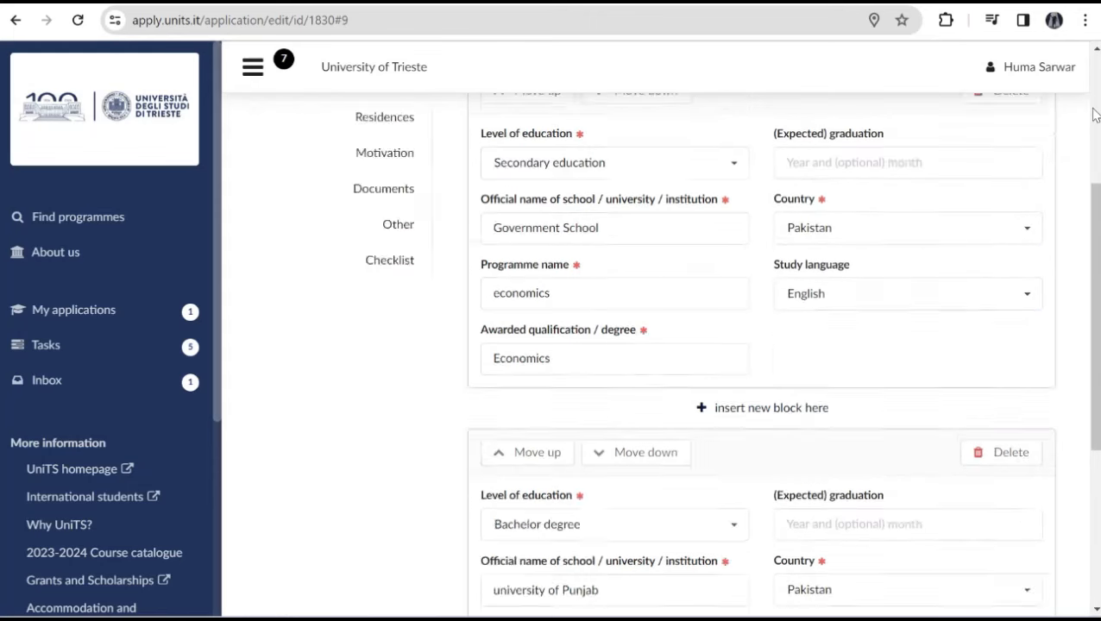
Go to the Languages section and set the native language to Urdu.
{"action": "left_click", "coordinate": [374, 345]}
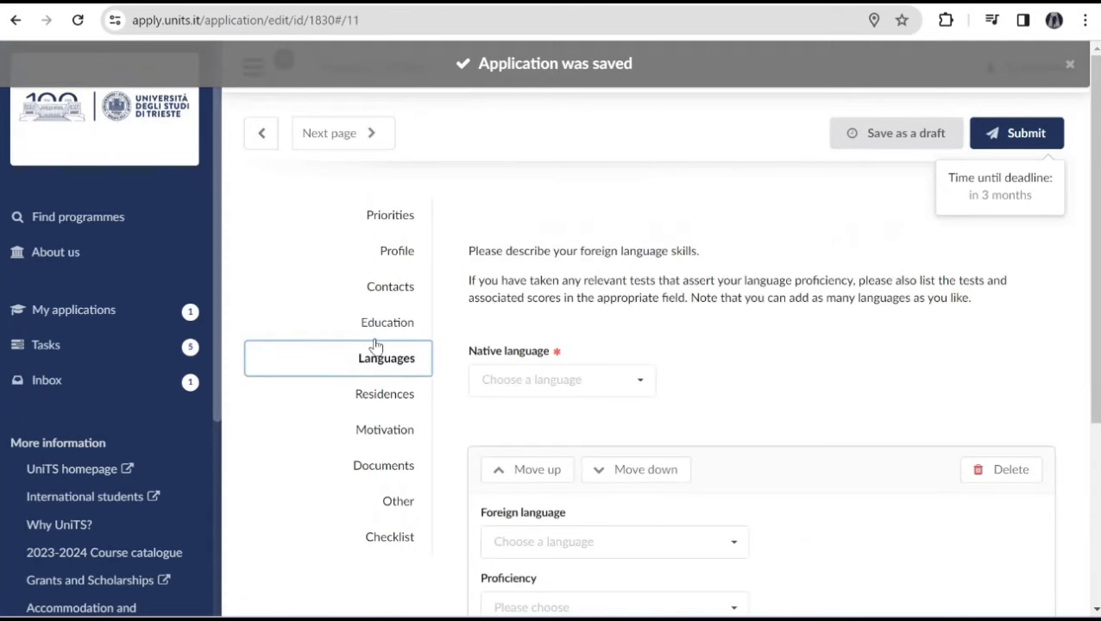
{"action": "left_click", "coordinate": [646, 395]}
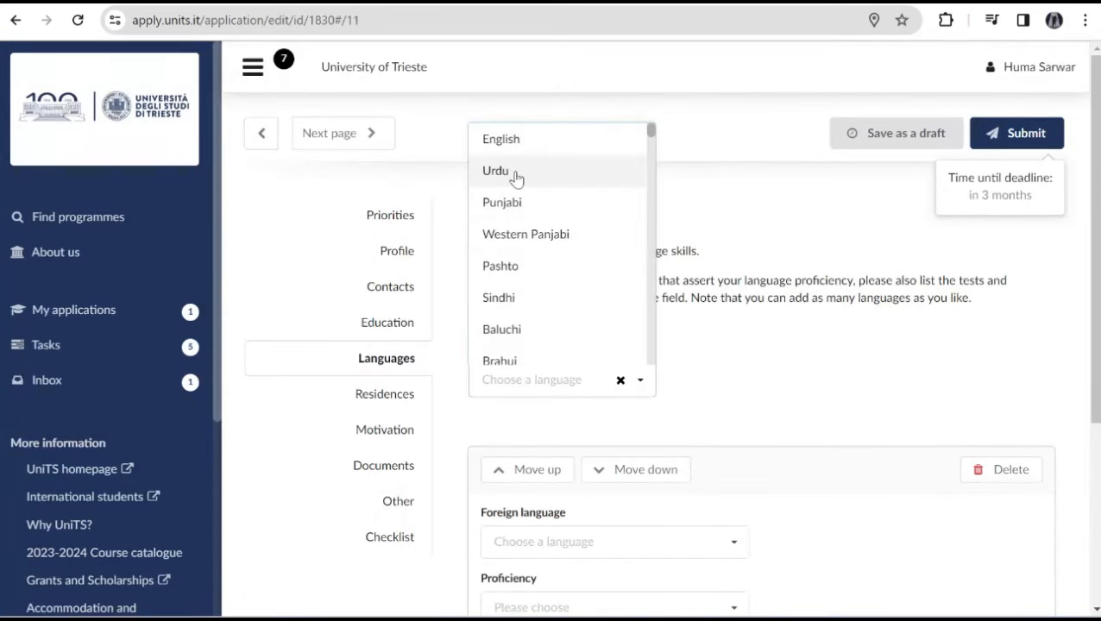
{"action": "left_click", "coordinate": [514, 173]}
Fill in the foreign language entry with English, proficiency B2 (independent user) and proof type Other.
{"action": "scroll", "coordinate": [669, 336], "scroll_direction": "down", "scroll_amount": 3}
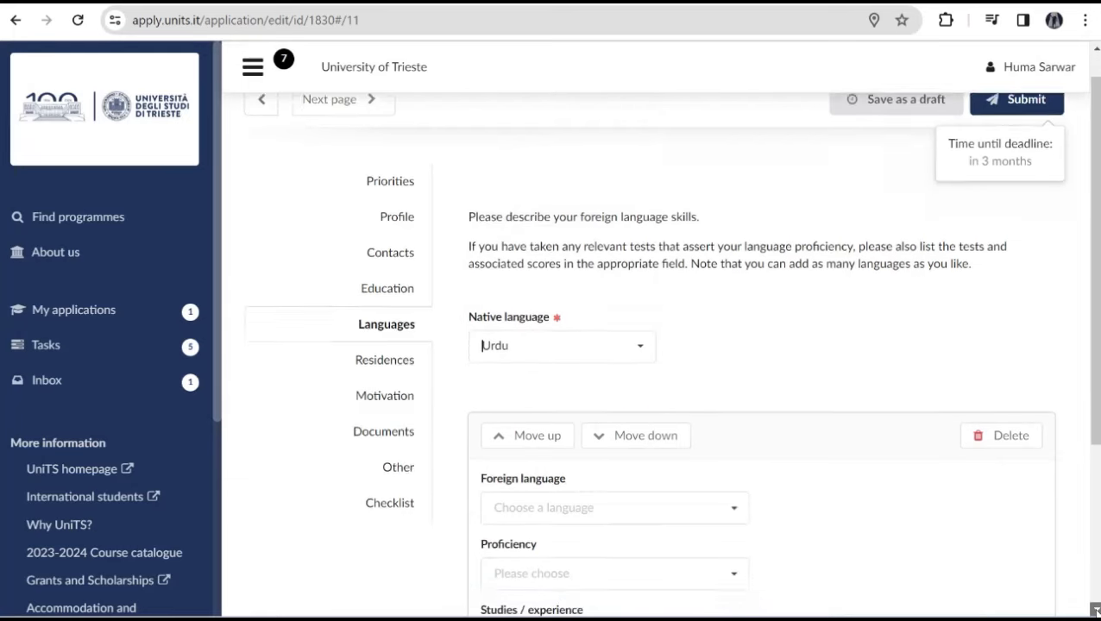
{"action": "left_click", "coordinate": [736, 313]}
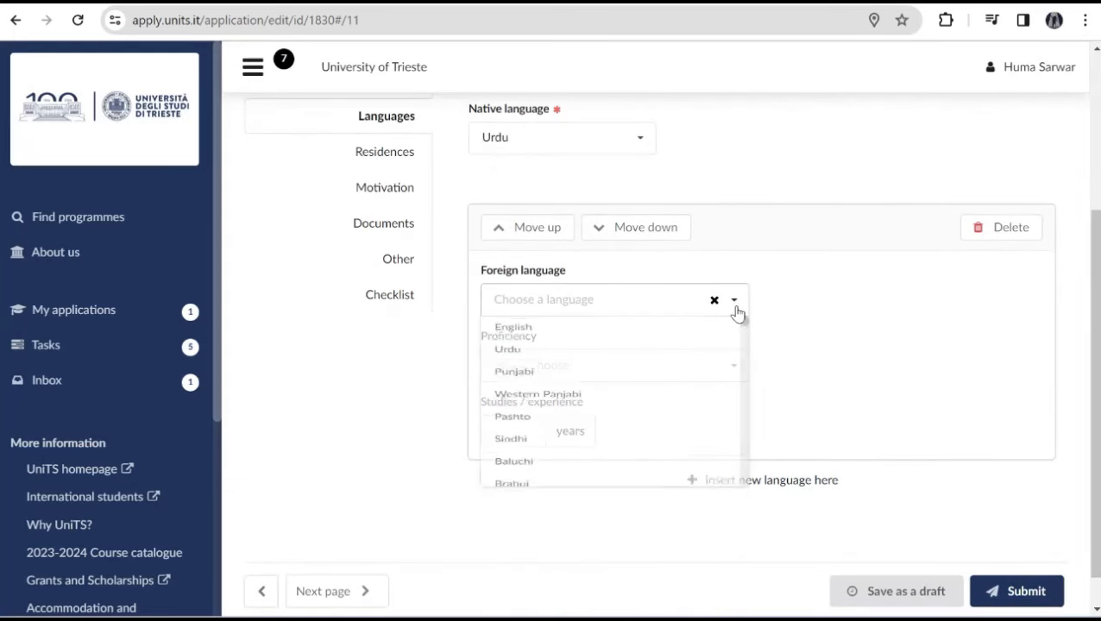
{"action": "left_click", "coordinate": [524, 331]}
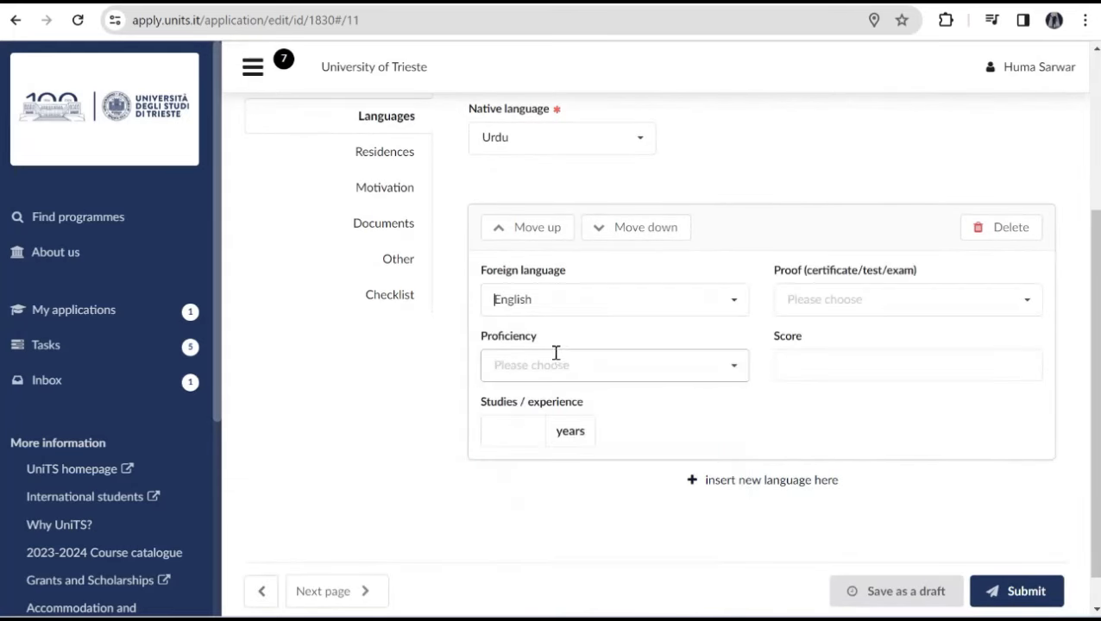
{"action": "left_click", "coordinate": [556, 354]}
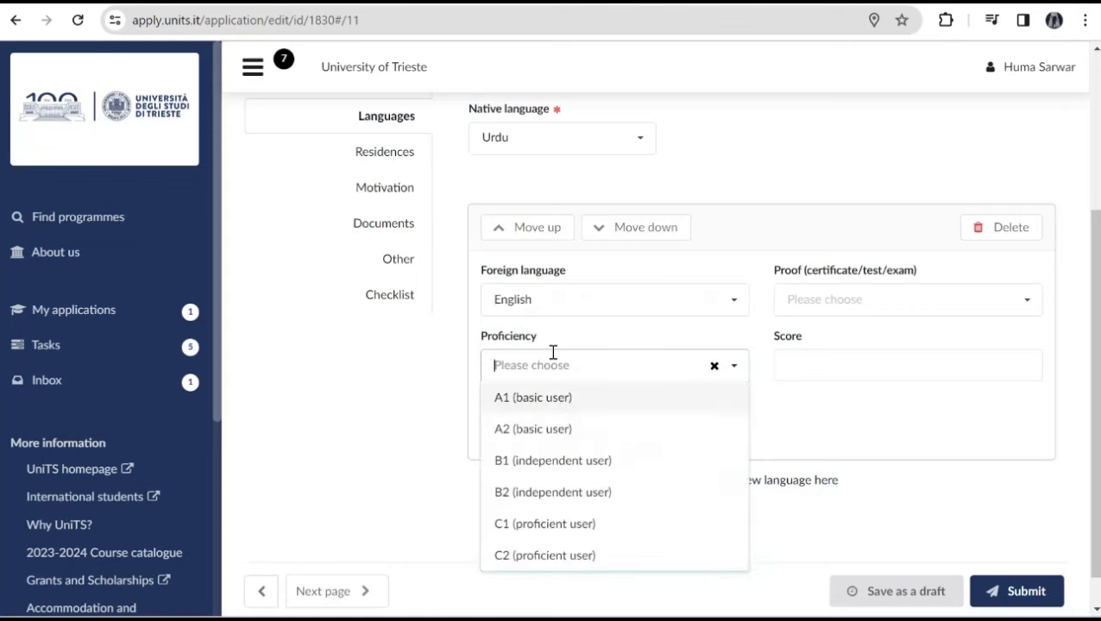
{"action": "left_click", "coordinate": [526, 465]}
{"action": "left_click", "coordinate": [592, 371]}
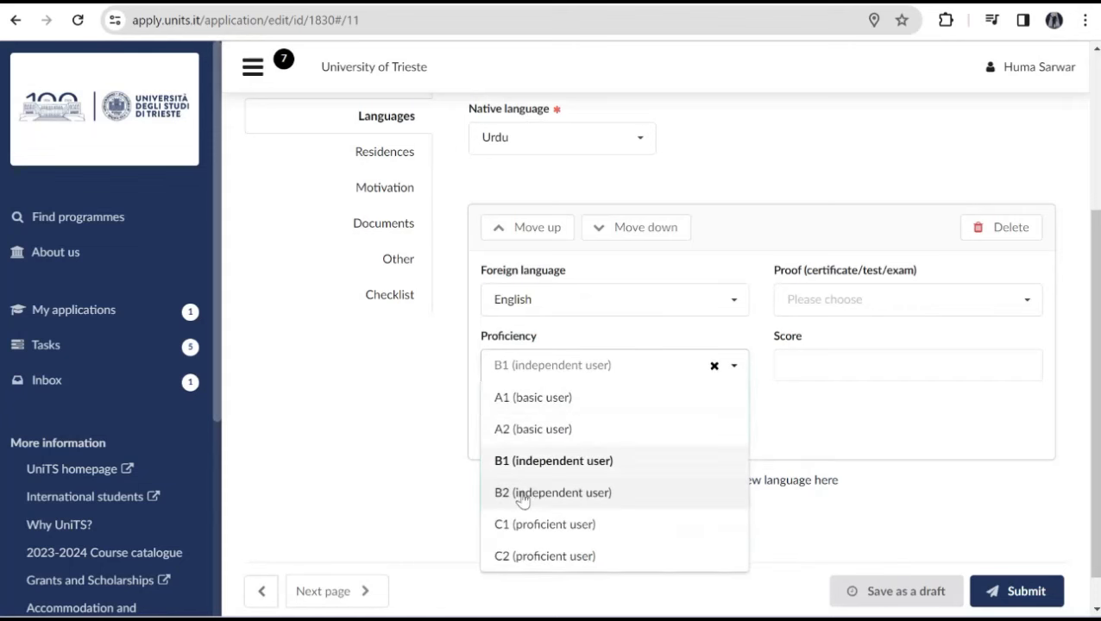
{"action": "left_click", "coordinate": [540, 492]}
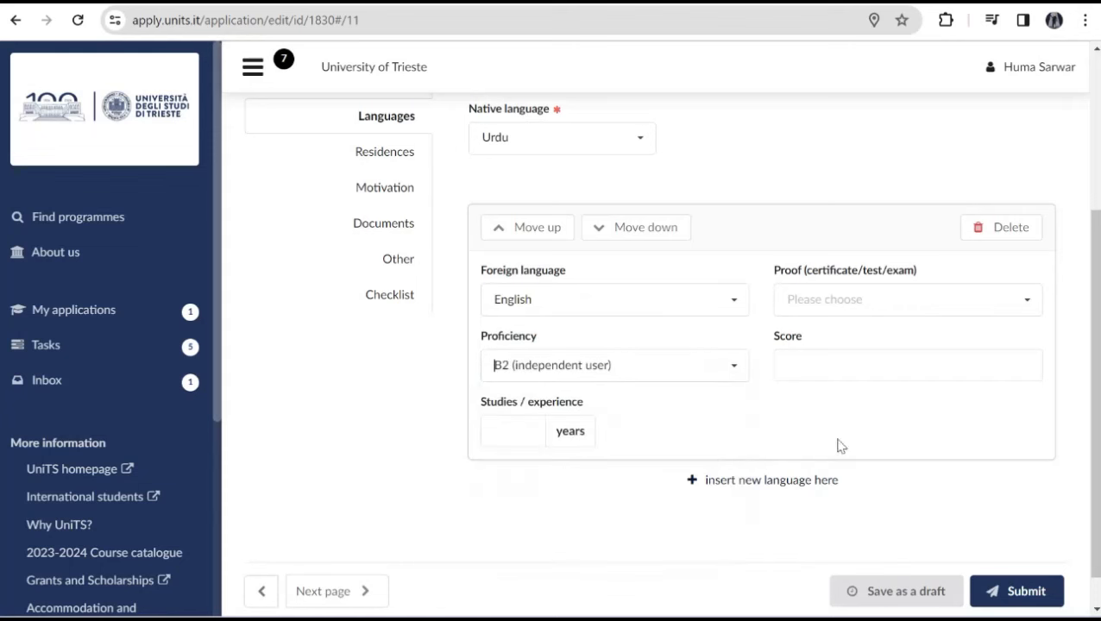
{"action": "left_click", "coordinate": [805, 306]}
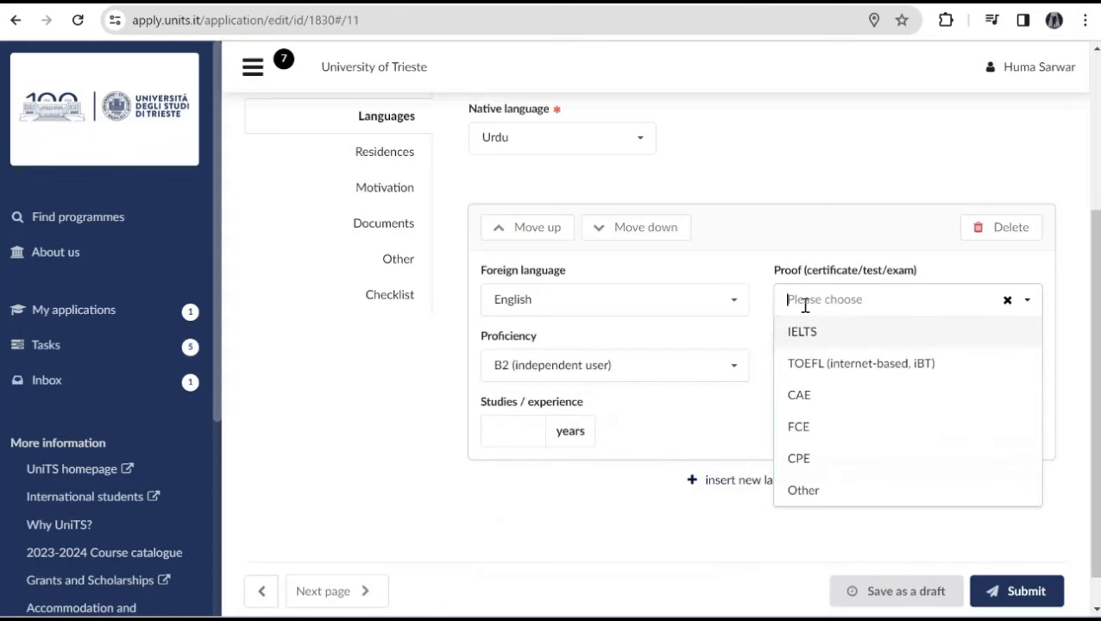
{"action": "left_click", "coordinate": [811, 496]}
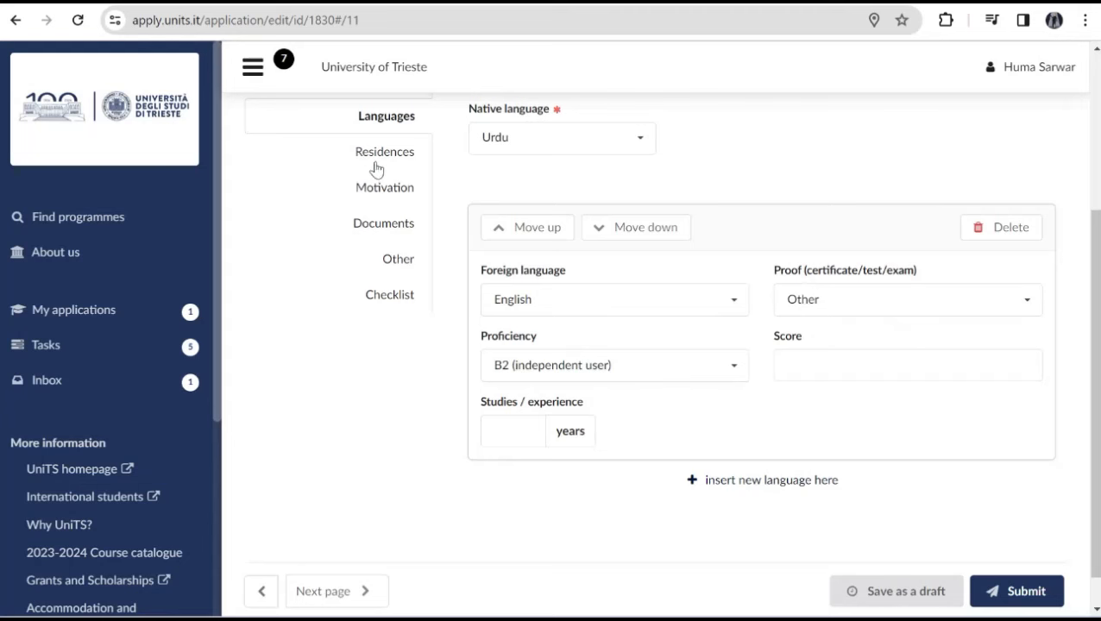
Continue to the Residences section, read its instructions on stays abroad, and go on to the Motivation section without adding a block.
{"action": "left_click", "coordinate": [349, 591]}
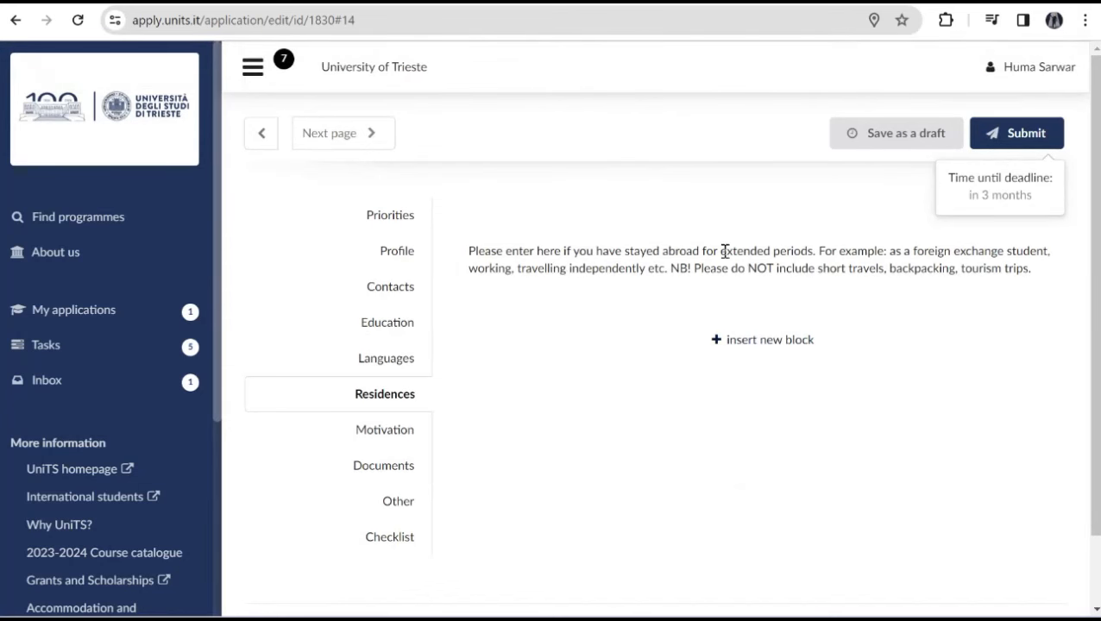
{"action": "left_click_drag", "start_coordinate": [722, 251], "coordinate": [824, 248]}
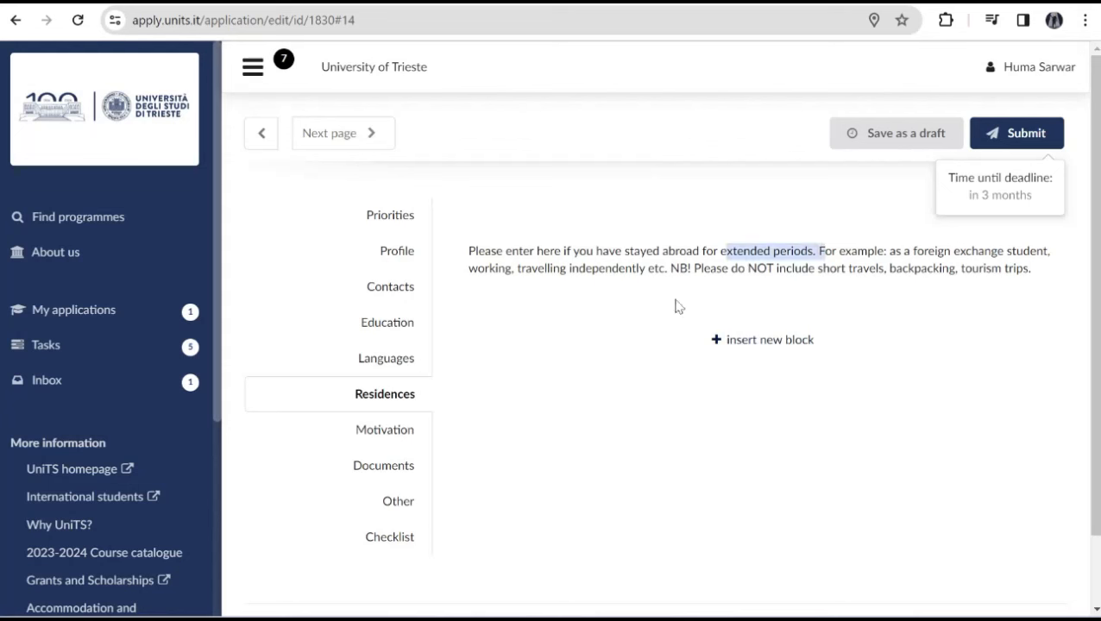
{"action": "left_click", "coordinate": [619, 376]}
{"action": "left_click", "coordinate": [390, 439]}
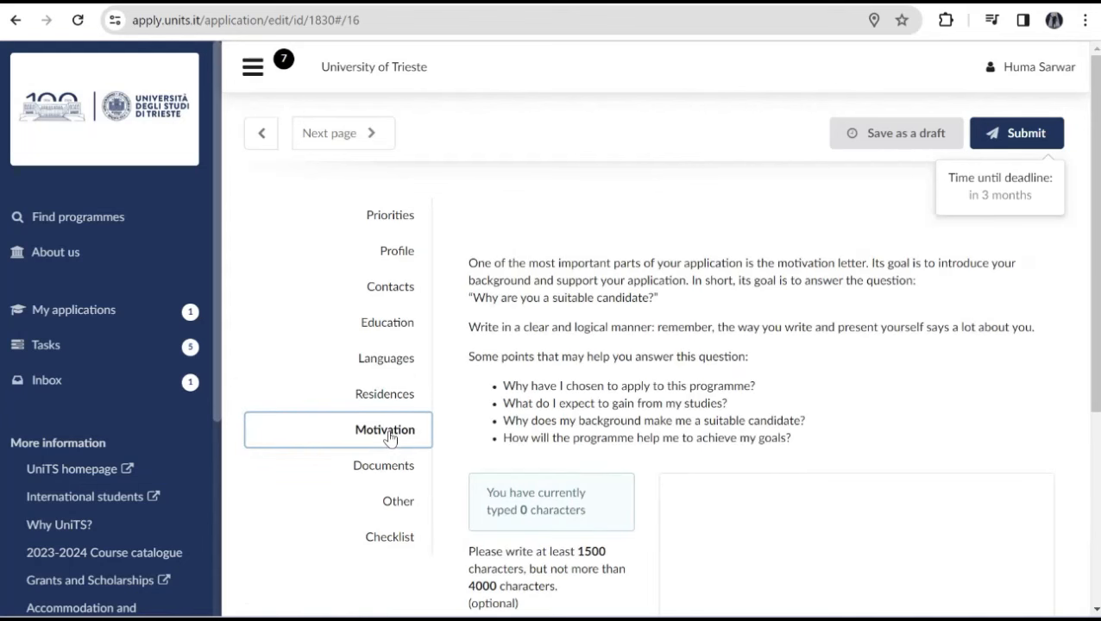
Check the minimum length for the motivation letter and enter the placeholder text rgjhkmodfxjzsizdjisjth in the letter field.
{"action": "left_click", "coordinate": [740, 521]}
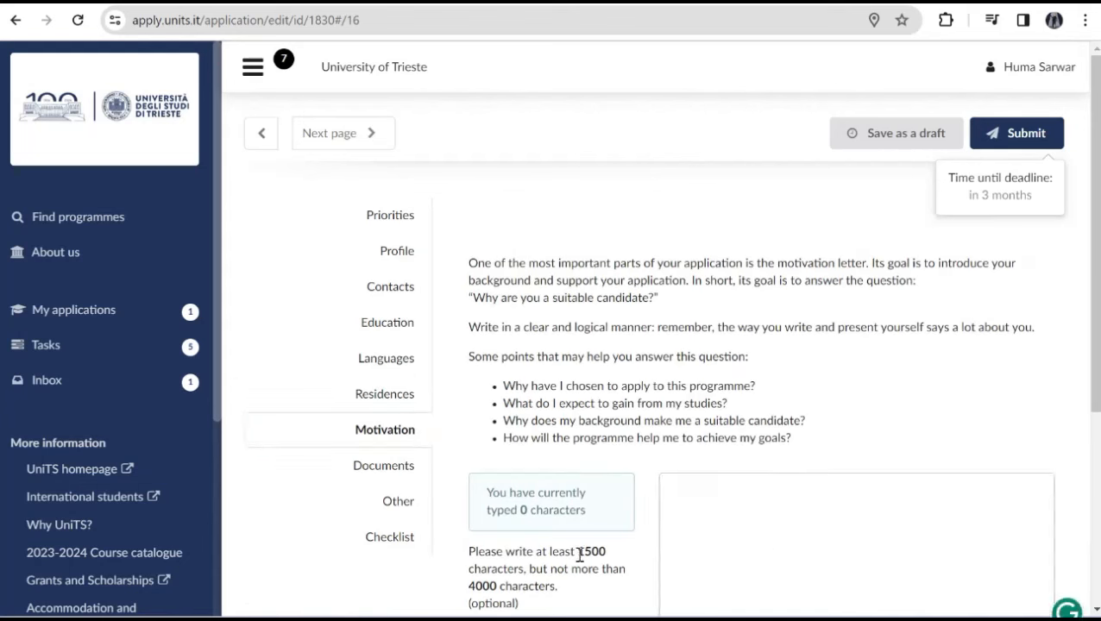
{"action": "left_click_drag", "start_coordinate": [577, 552], "coordinate": [608, 552]}
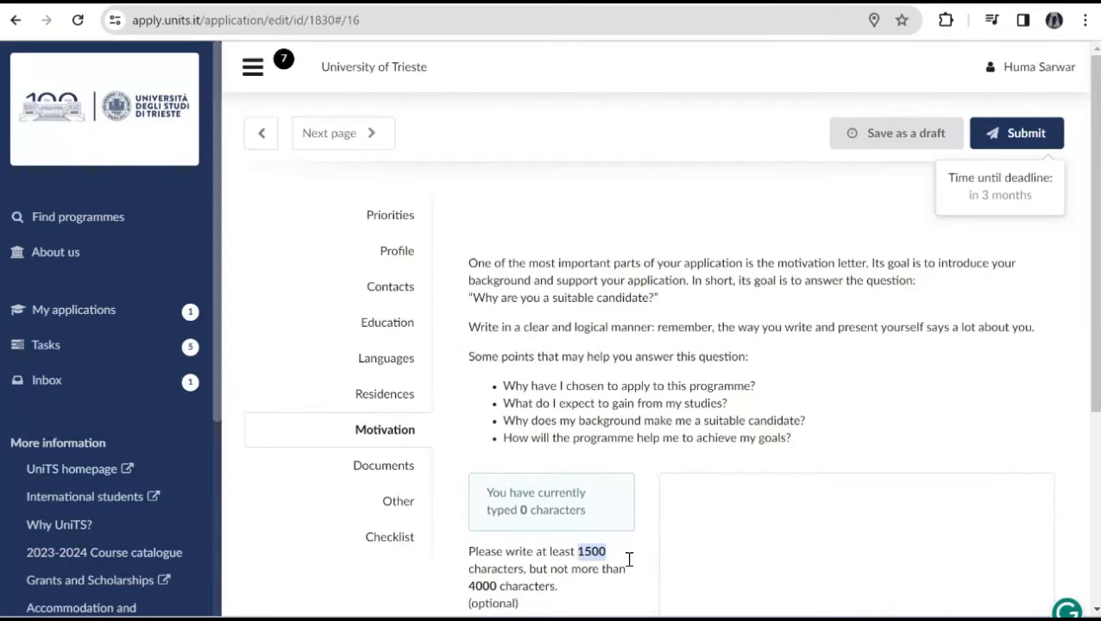
{"action": "left_click", "coordinate": [738, 532]}
{"action": "type", "text": "rgjhkmodfxjzsizdjisjth"}
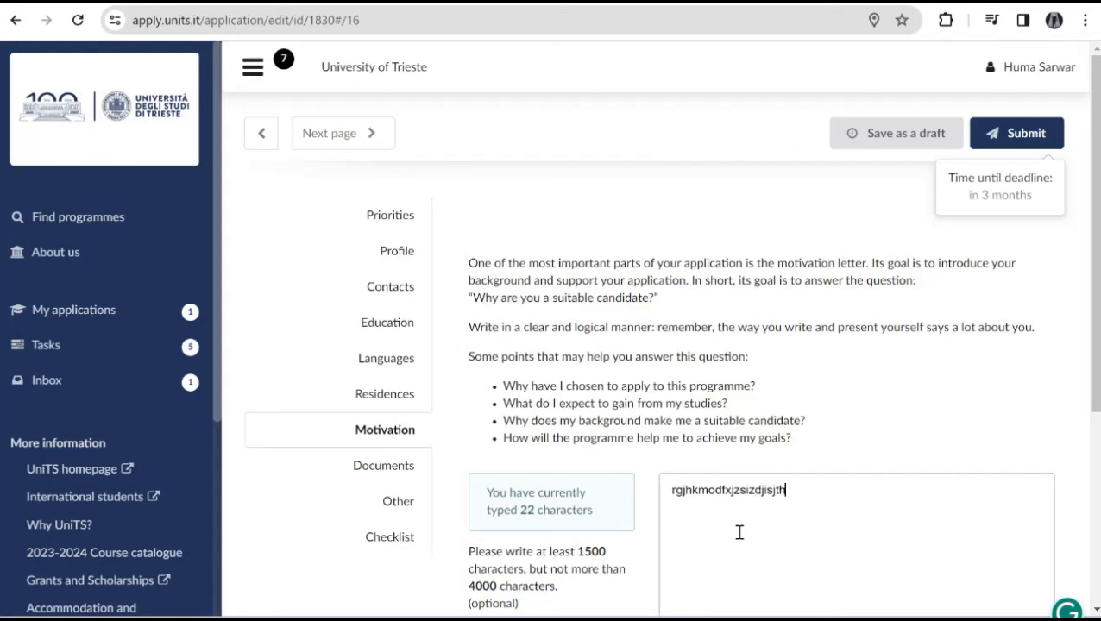
Extend the motivation letter with more random placeholder text after the existing string.
{"action": "type", "text": "nkgxdnfugjkdiotrjdskdfjnhiktnmjkcxvnbkjfnd"}
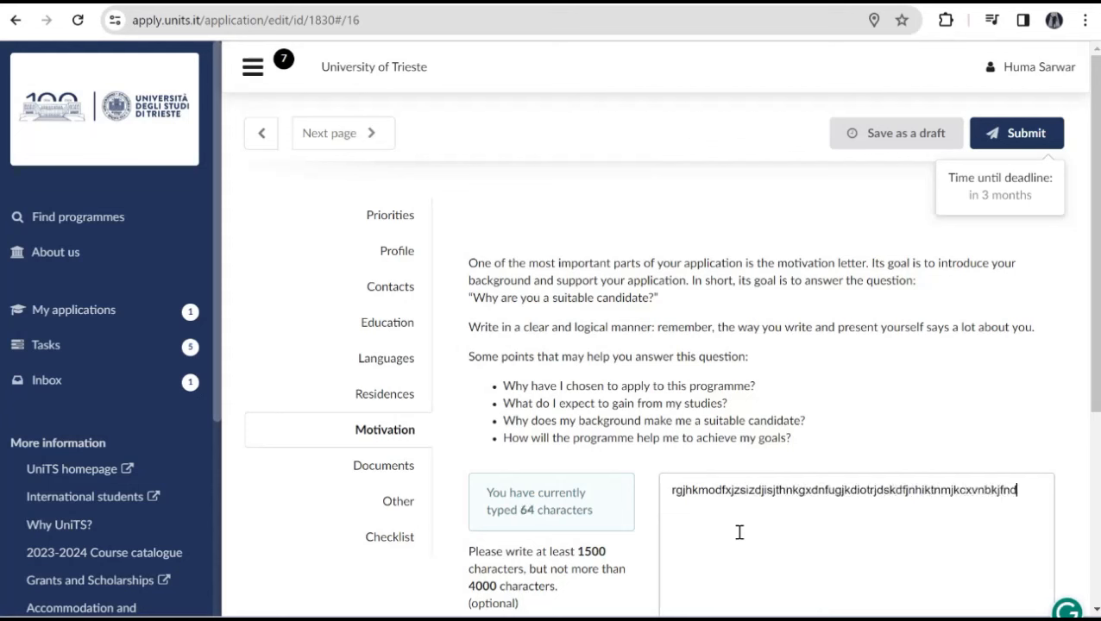
{"action": "type", "text": "ckjerhjnbkfdnb mhyikjgfeiurjthinbkfcdnvjgr"}
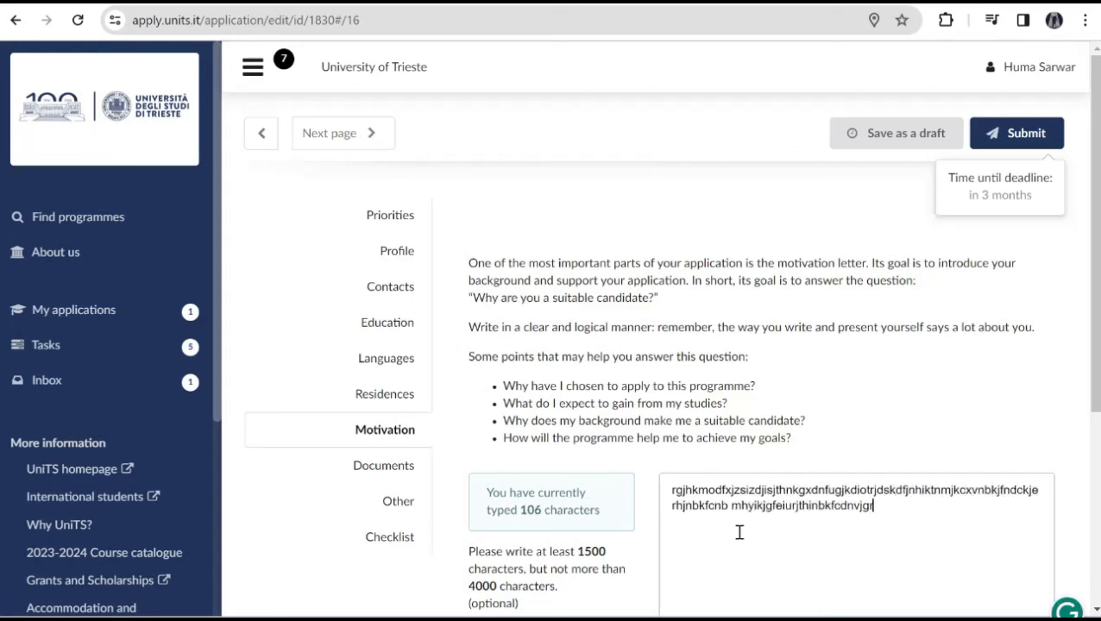
{"action": "type", "text": "ibnifhnrifshndibfh"}
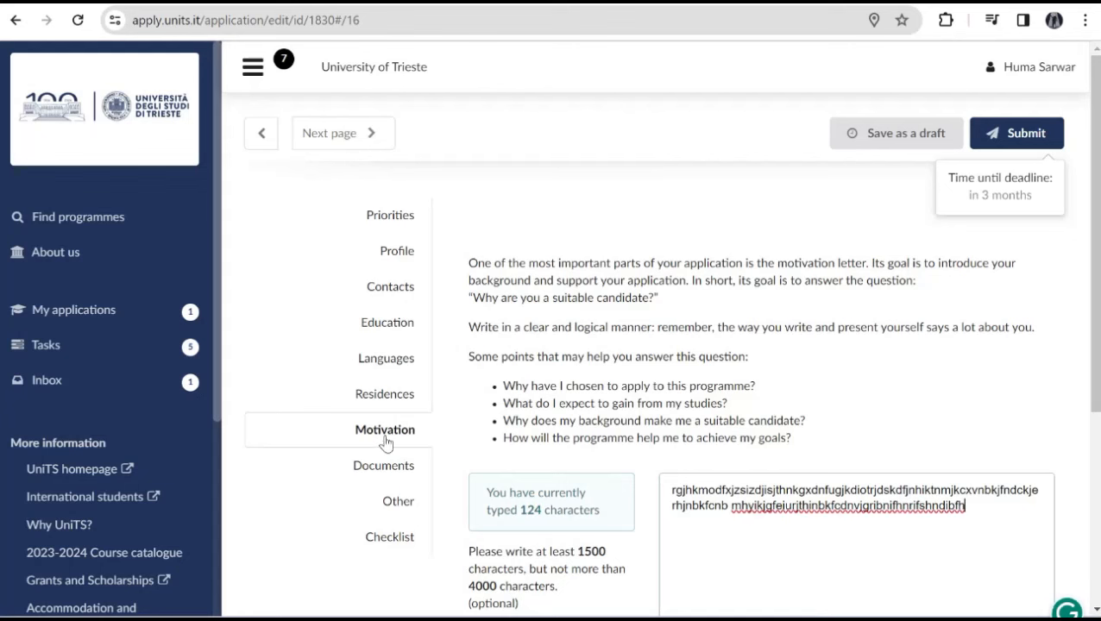
Visit the Documents section, go on to the Other section, and set Special needs to None.
{"action": "left_click", "coordinate": [388, 466]}
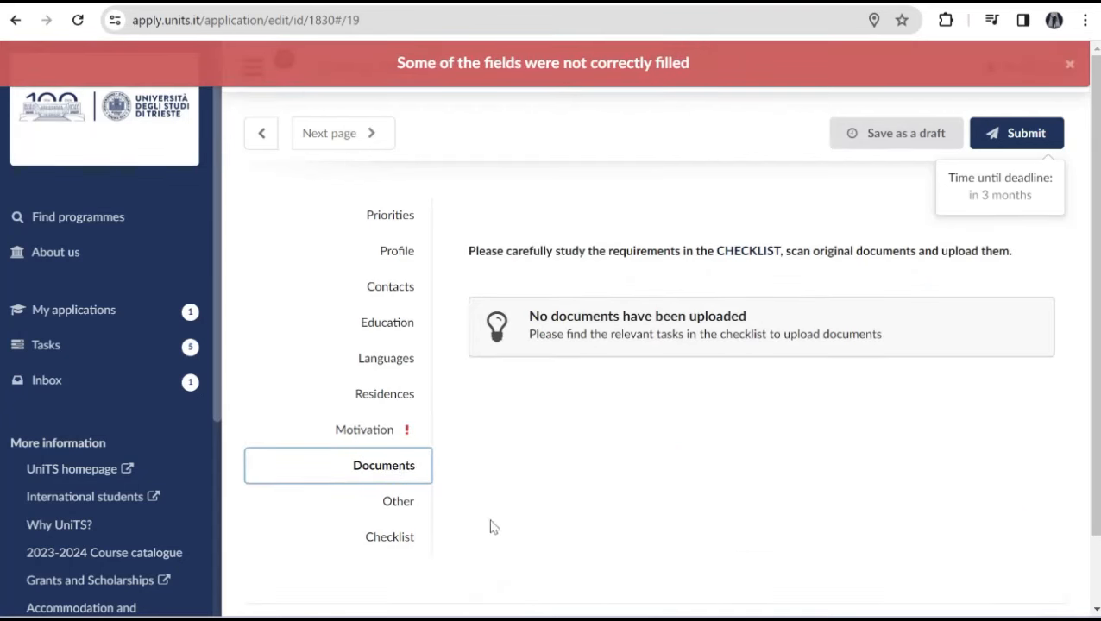
{"action": "left_click", "coordinate": [400, 504]}
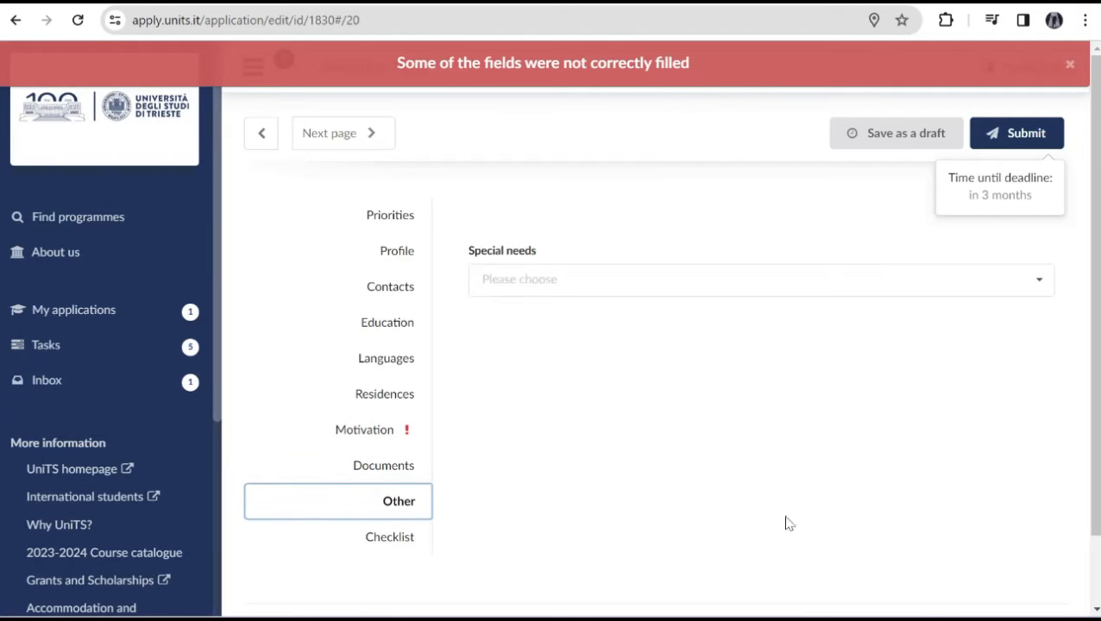
{"action": "left_click", "coordinate": [645, 281]}
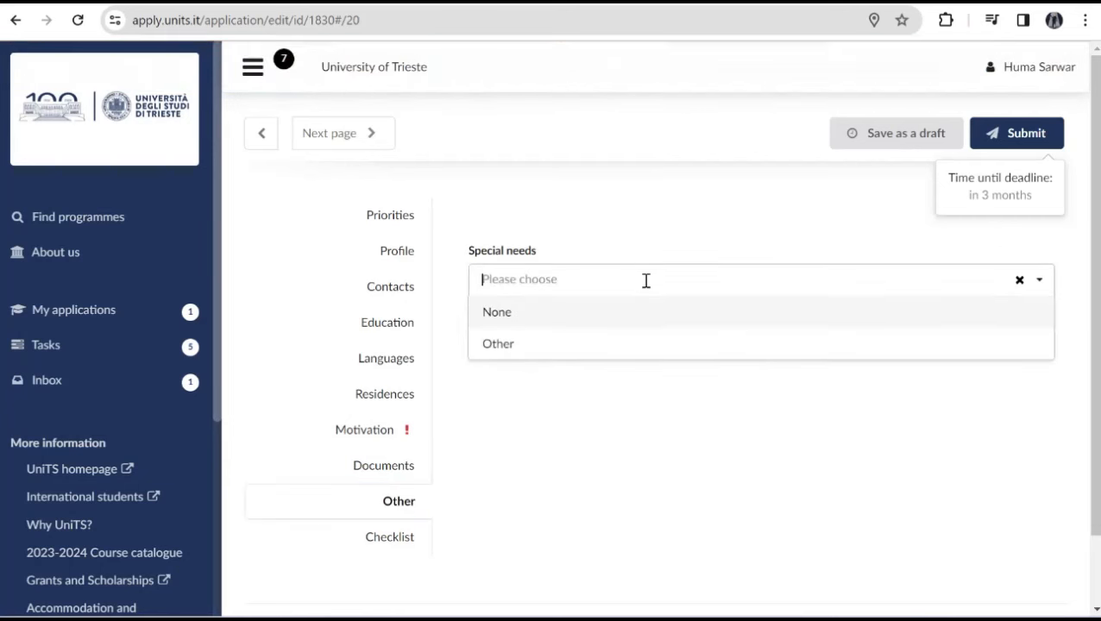
{"action": "left_click", "coordinate": [504, 315]}
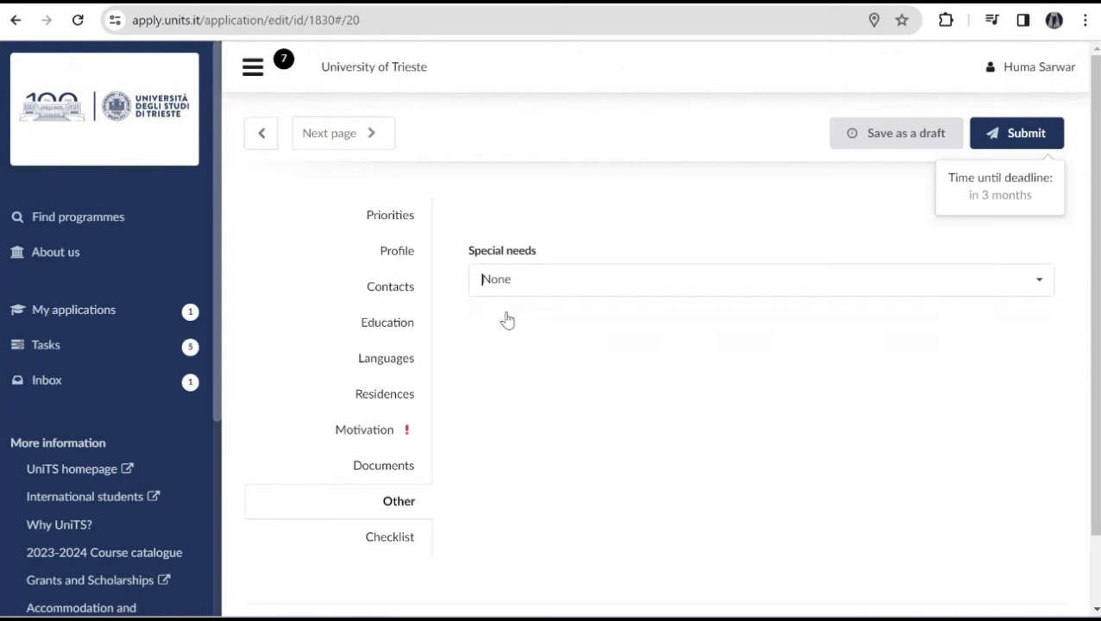
Open the Proof of English language proficiency task in the Checklist section and upload the PDF Allegato 4_corsi interamente impartiti in lingua inglese_def.
{"action": "left_click", "coordinate": [383, 539]}
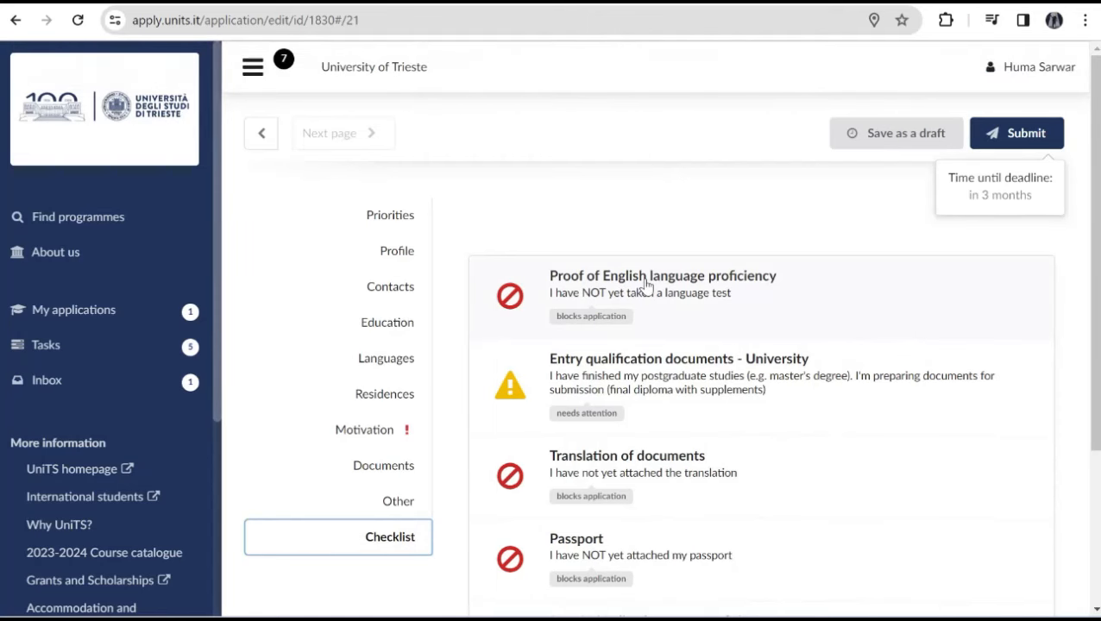
{"action": "left_click", "coordinate": [645, 285]}
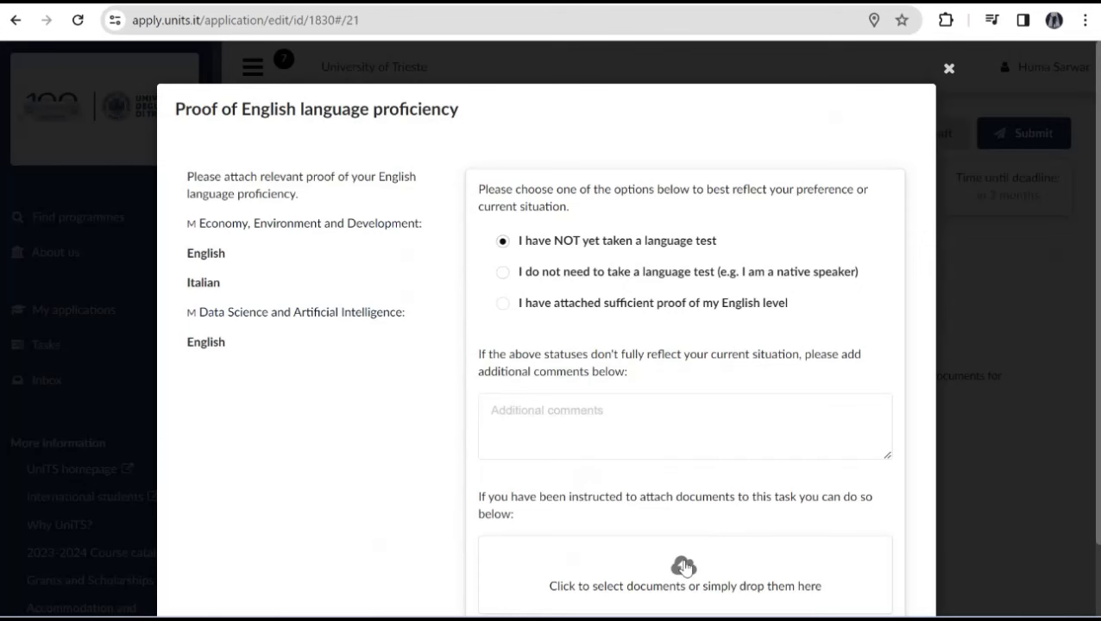
{"action": "left_click", "coordinate": [683, 567]}
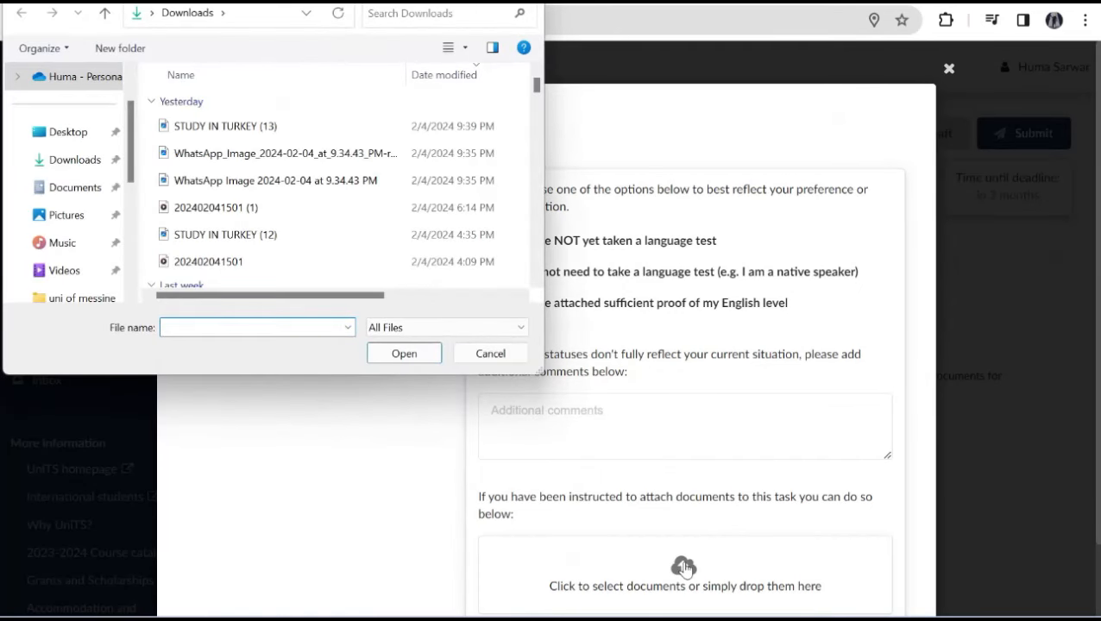
{"action": "scroll", "coordinate": [539, 255], "scroll_direction": "down", "scroll_amount": 3}
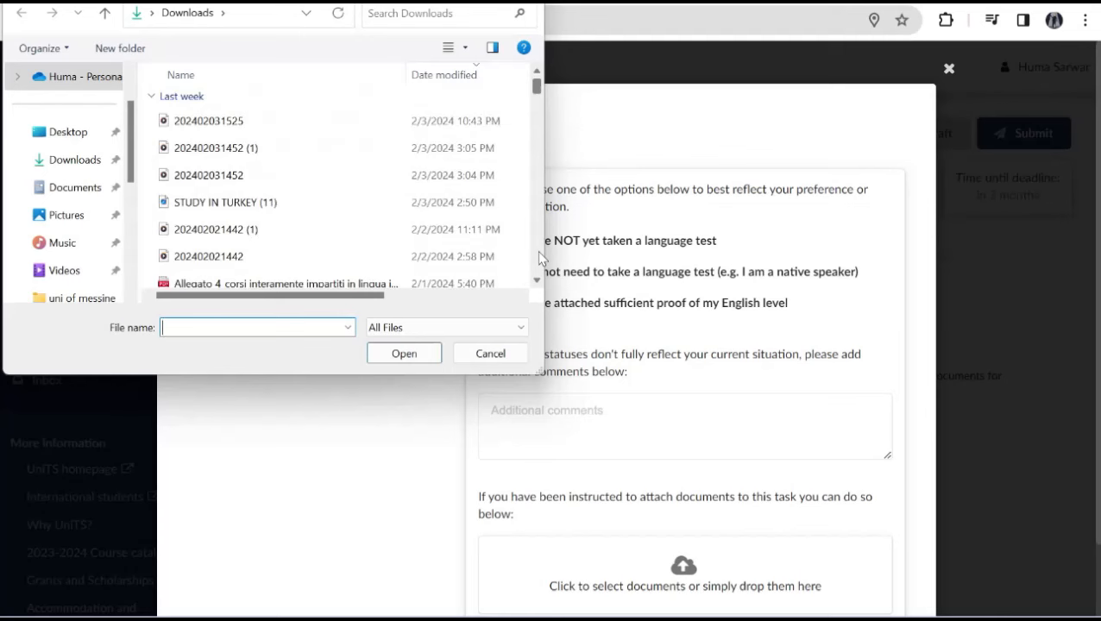
{"action": "double_click", "coordinate": [325, 283]}
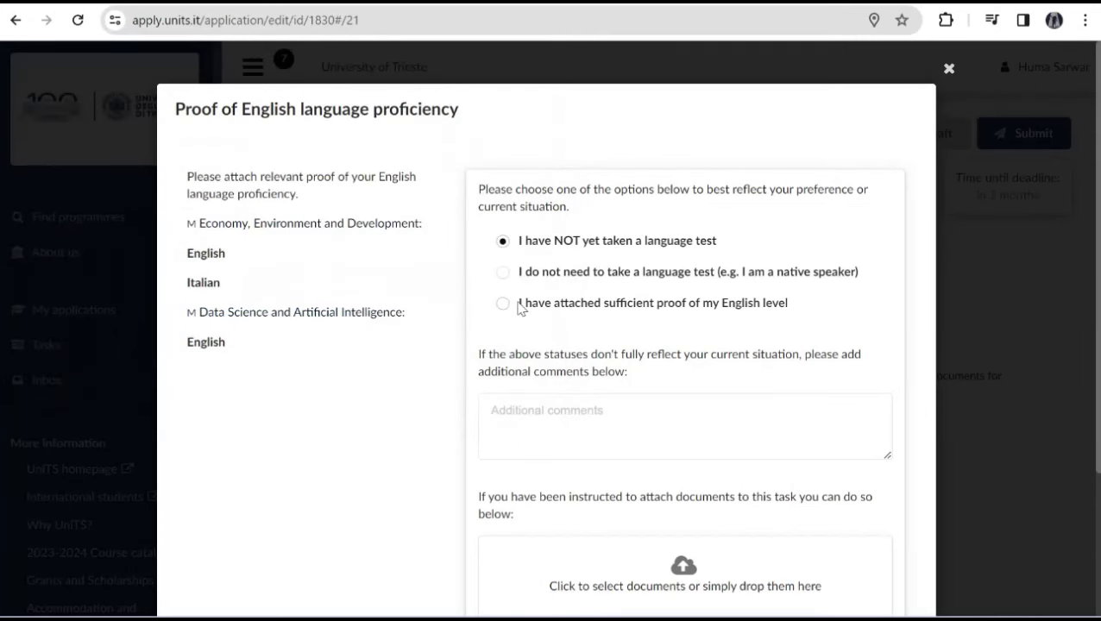
Set the English proficiency task's status to "I have attached sufficient proof of my English level" and return to the checklist.
{"action": "left_click", "coordinate": [500, 308]}
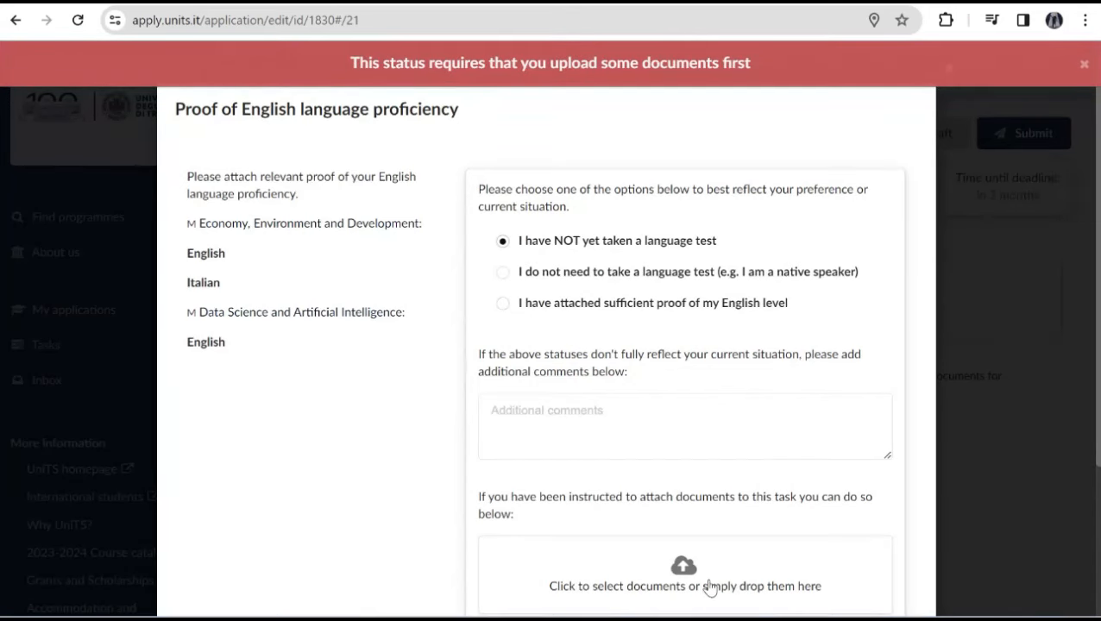
{"action": "scroll", "coordinate": [1096, 594], "scroll_direction": "down", "scroll_amount": 3}
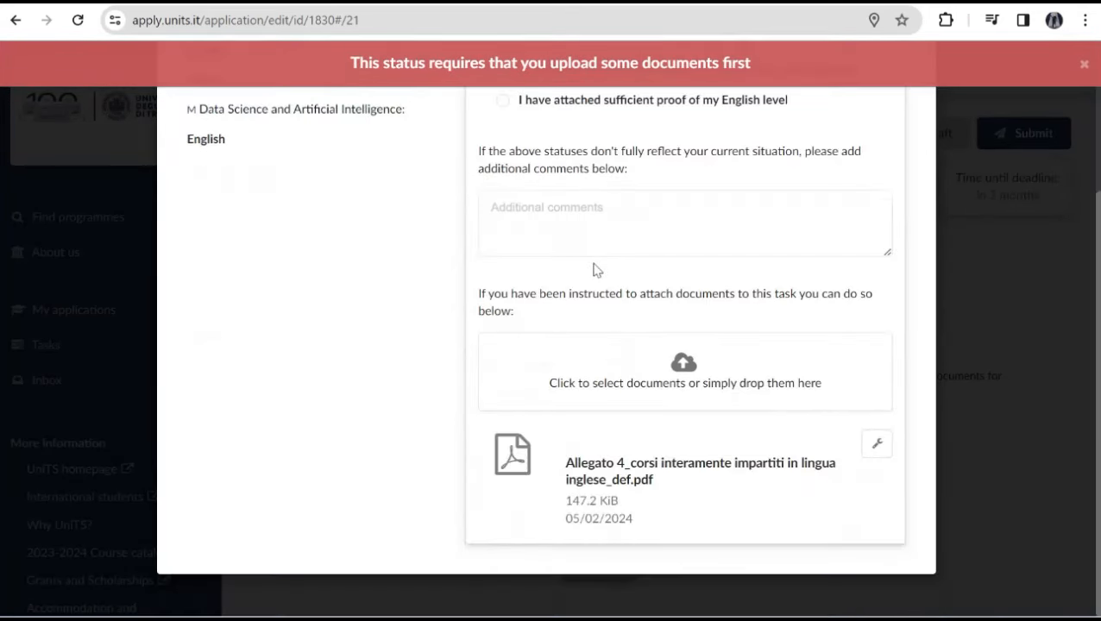
{"action": "left_click", "coordinate": [499, 102]}
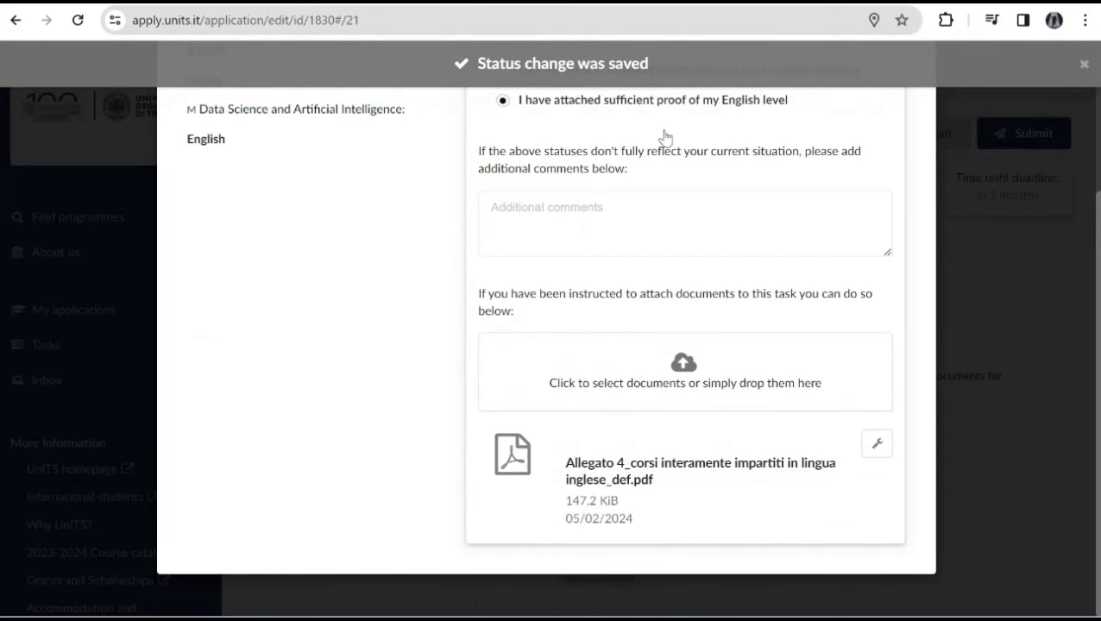
{"action": "left_click", "coordinate": [1083, 66]}
{"action": "left_click", "coordinate": [1090, 69]}
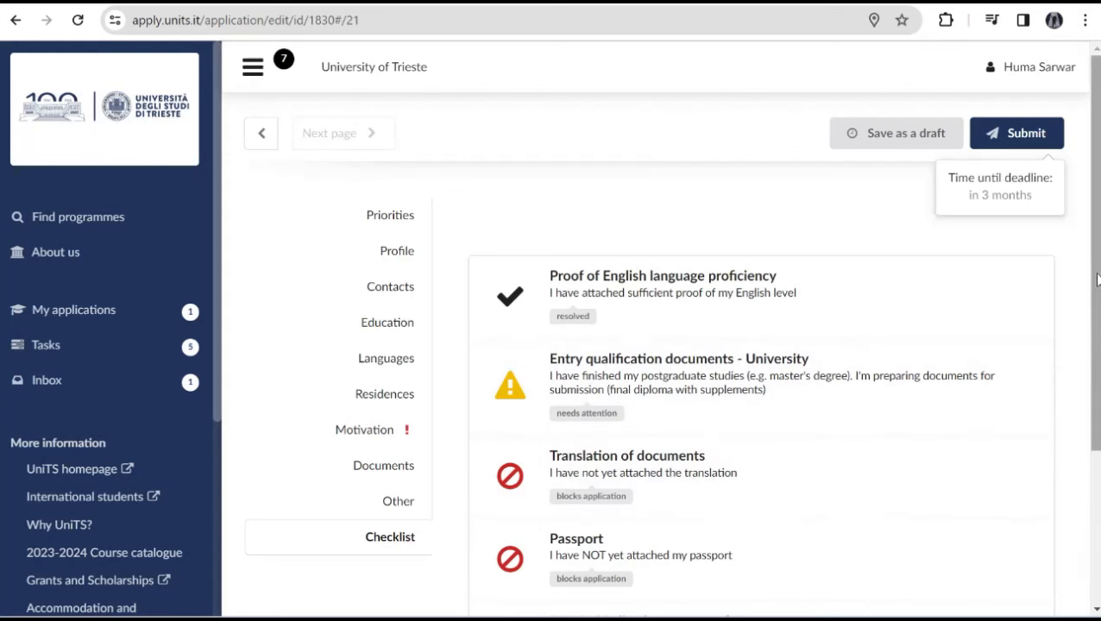
Examine the Translation of documents and Proof of Italian language proficiency tasks in the checklist without changing them.
{"action": "scroll", "coordinate": [1095, 278], "scroll_direction": "down", "scroll_amount": 3}
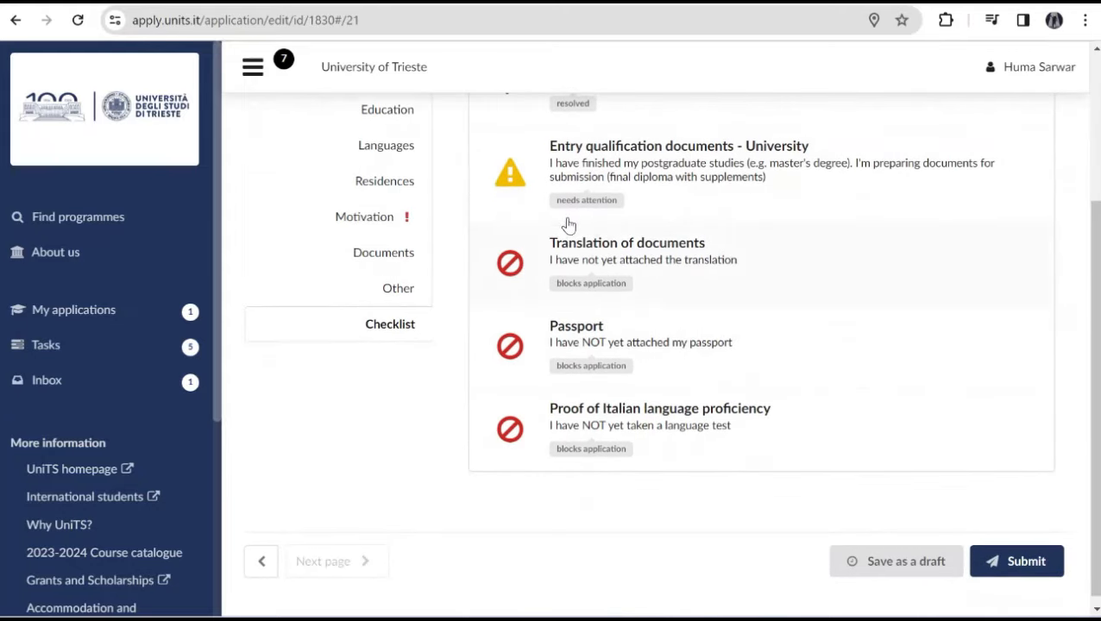
{"action": "left_click", "coordinate": [588, 246]}
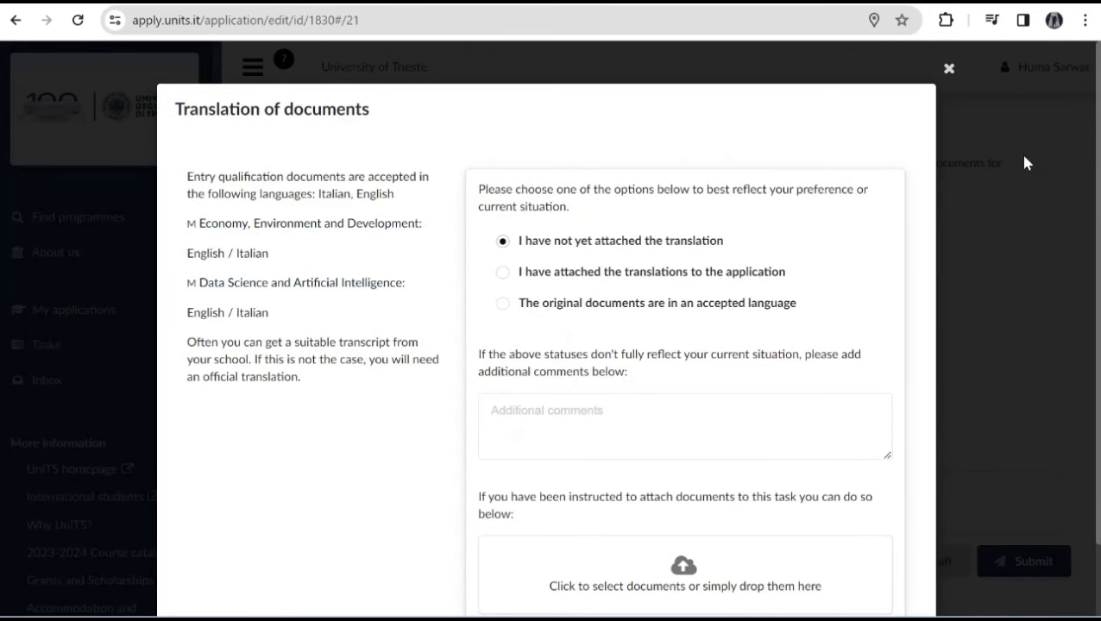
{"action": "left_click", "coordinate": [948, 71]}
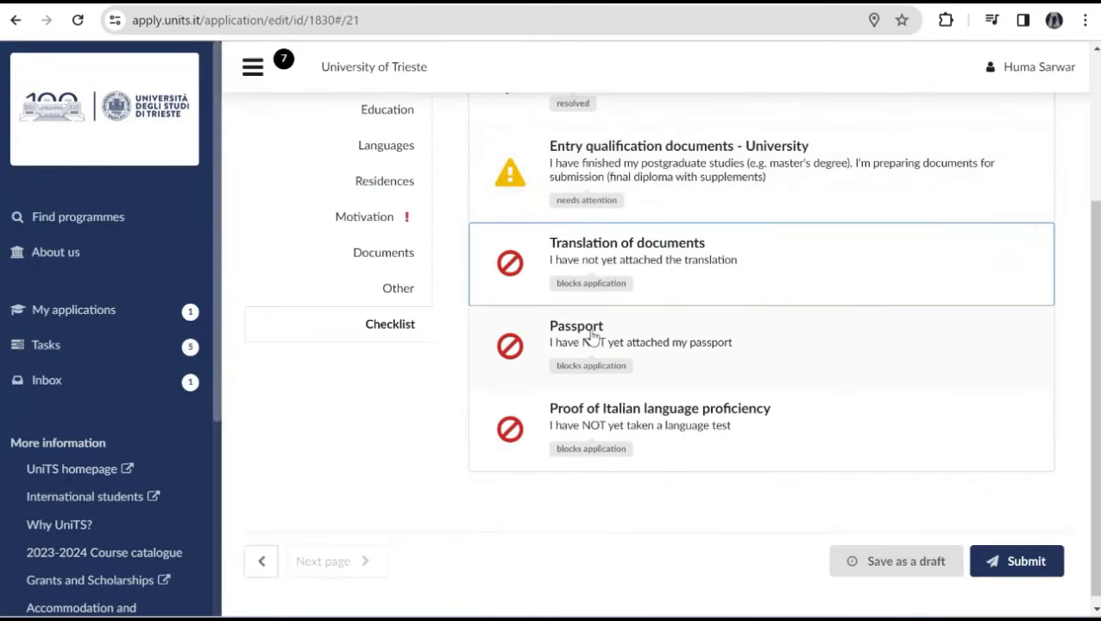
{"action": "left_click", "coordinate": [592, 416]}
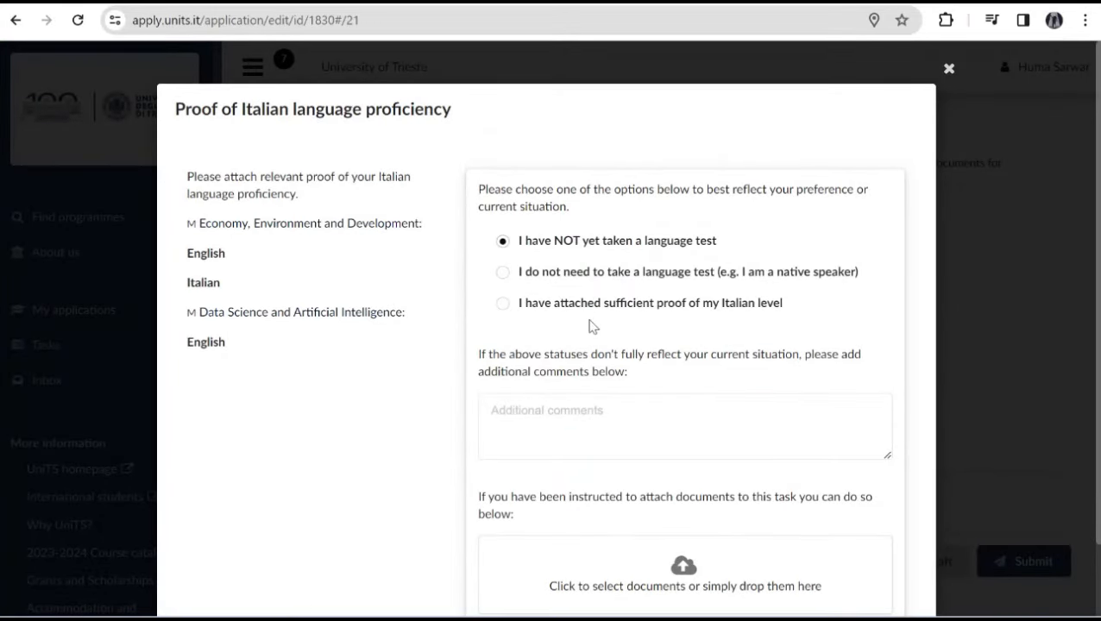
{"action": "left_click", "coordinate": [949, 71]}
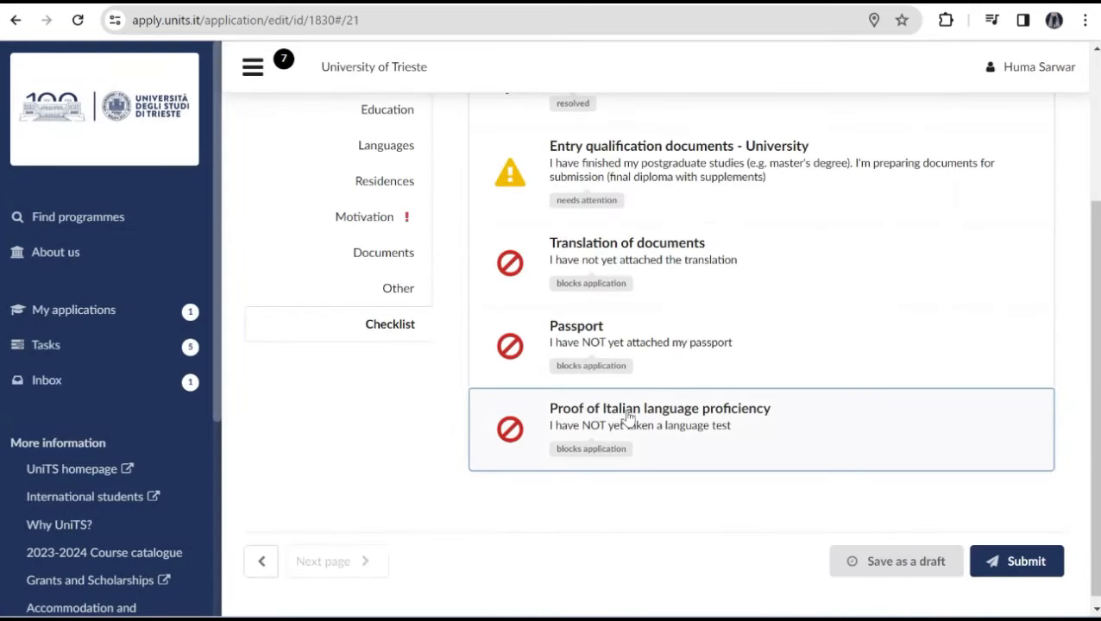
{"action": "left_click", "coordinate": [1096, 78]}
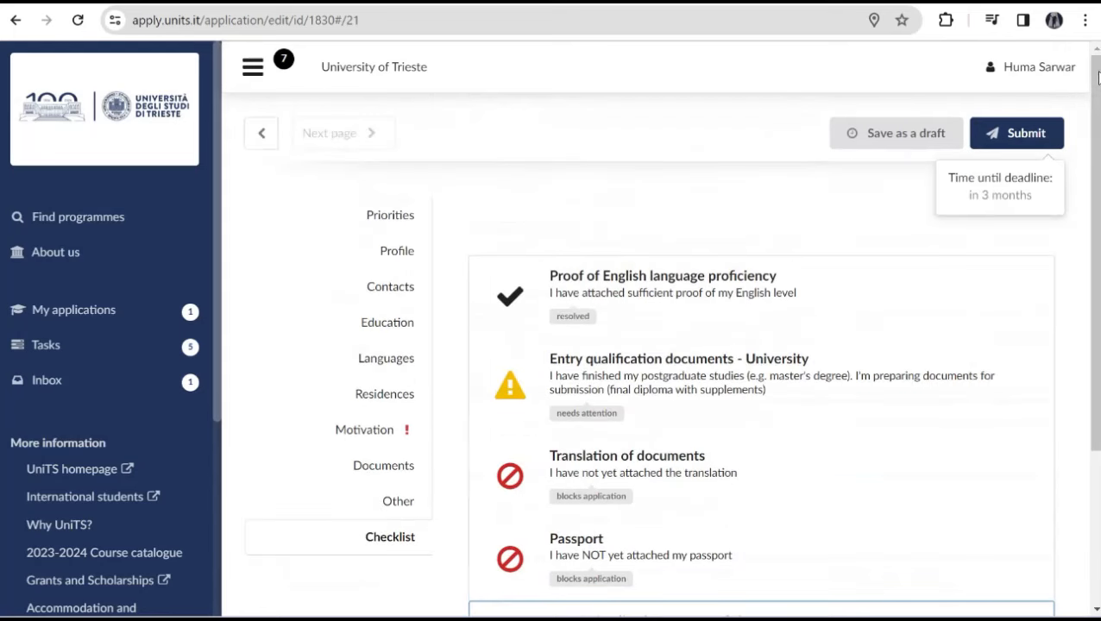
From the list of unresolved tasks, upload STUDY IN TURKEY (18).png to the Passport task and set its status to "I have attached my passport".
{"action": "left_click", "coordinate": [87, 385]}
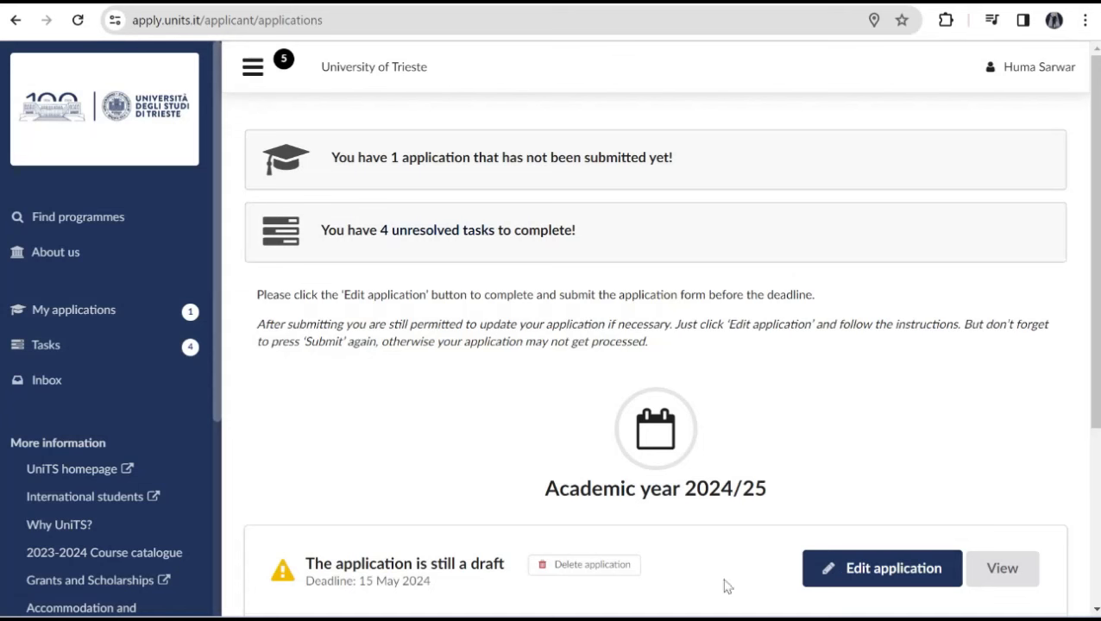
{"action": "left_click", "coordinate": [422, 233]}
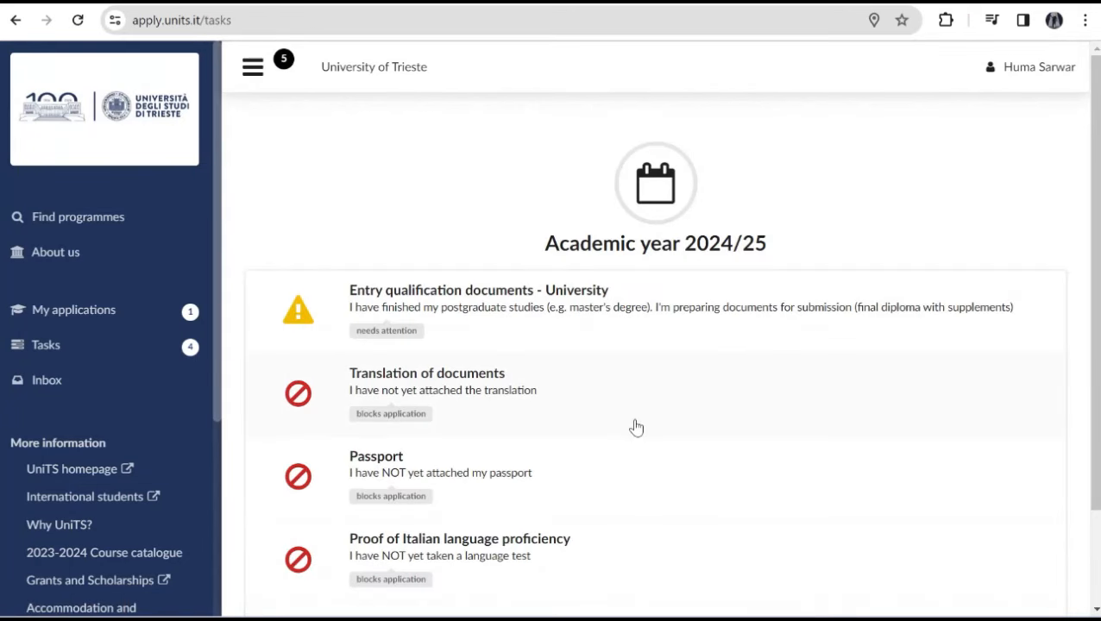
{"action": "left_click", "coordinate": [426, 472]}
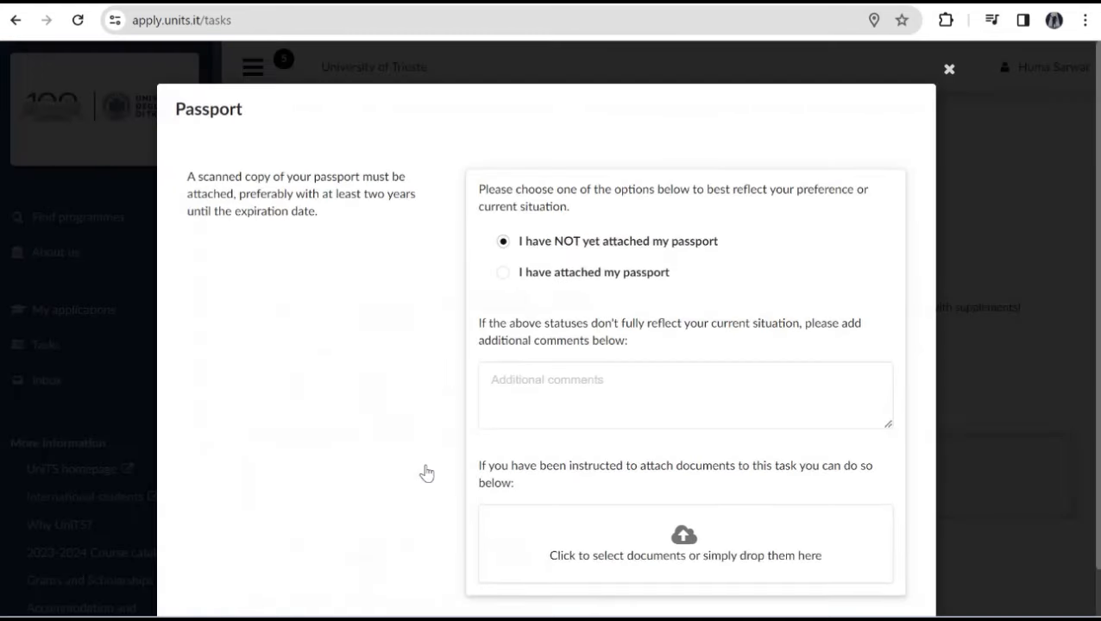
{"action": "left_click", "coordinate": [689, 541]}
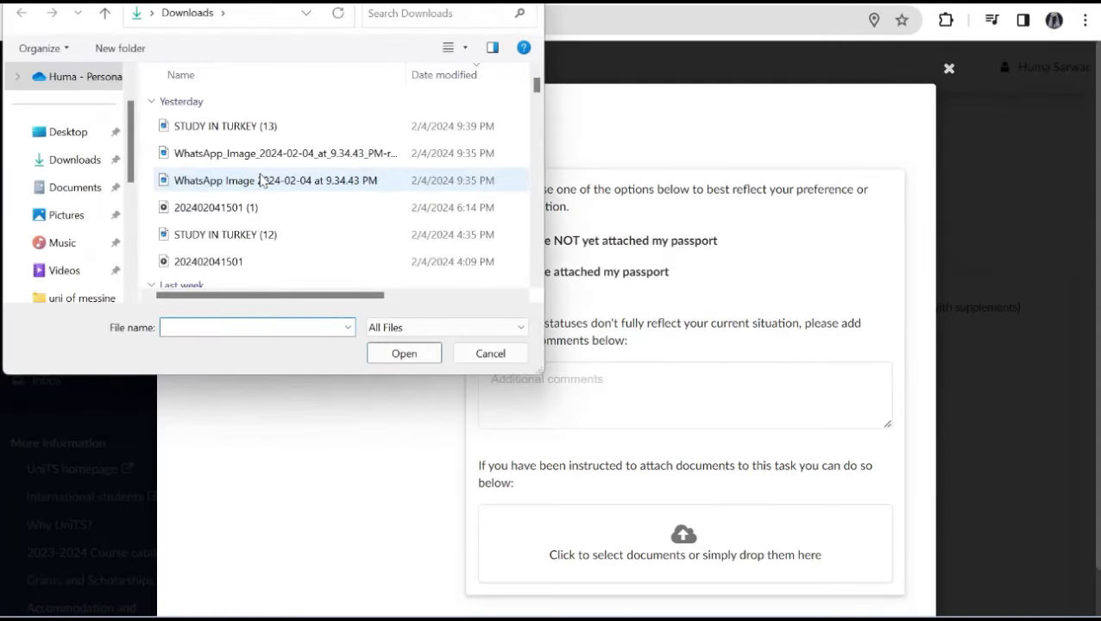
{"action": "scroll", "coordinate": [543, 265], "scroll_direction": "down", "scroll_amount": 3}
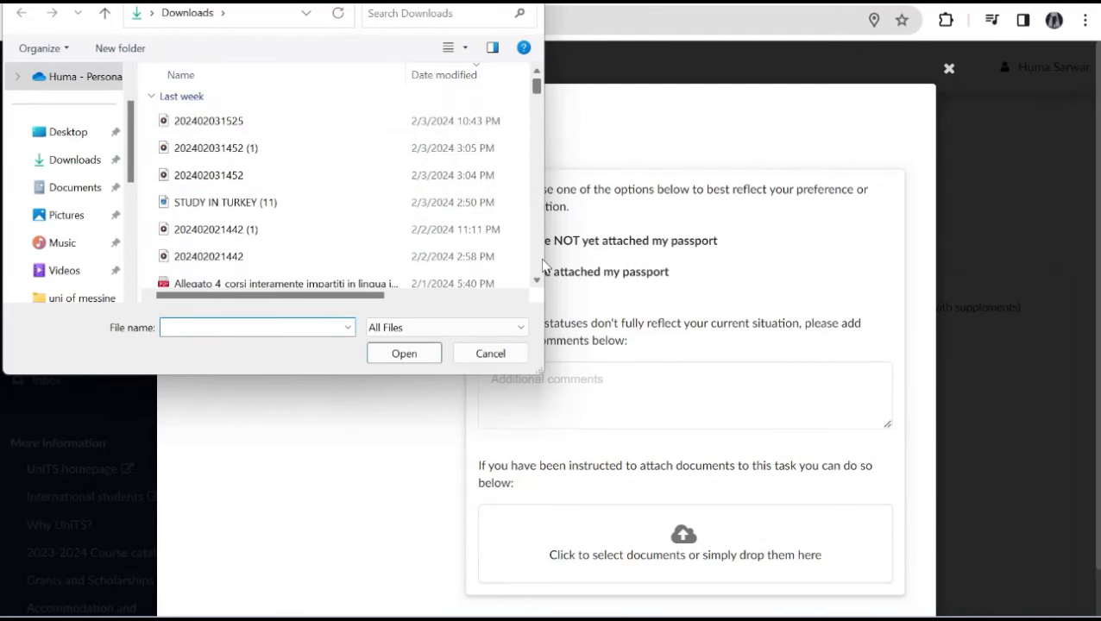
{"action": "scroll", "coordinate": [543, 266], "scroll_direction": "down", "scroll_amount": 3}
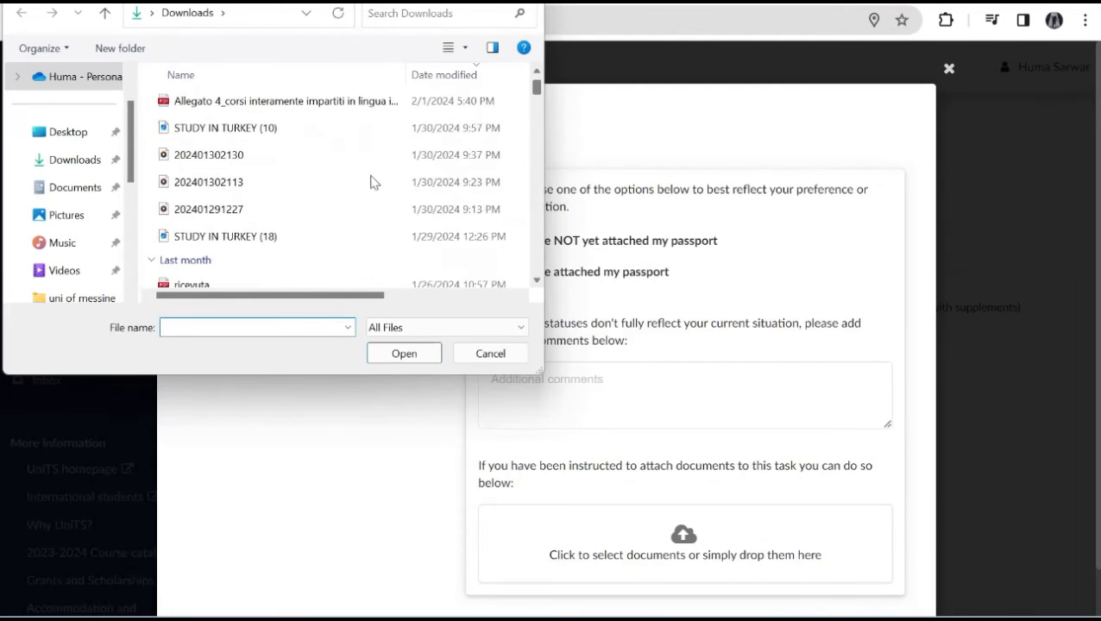
{"action": "double_click", "coordinate": [259, 237]}
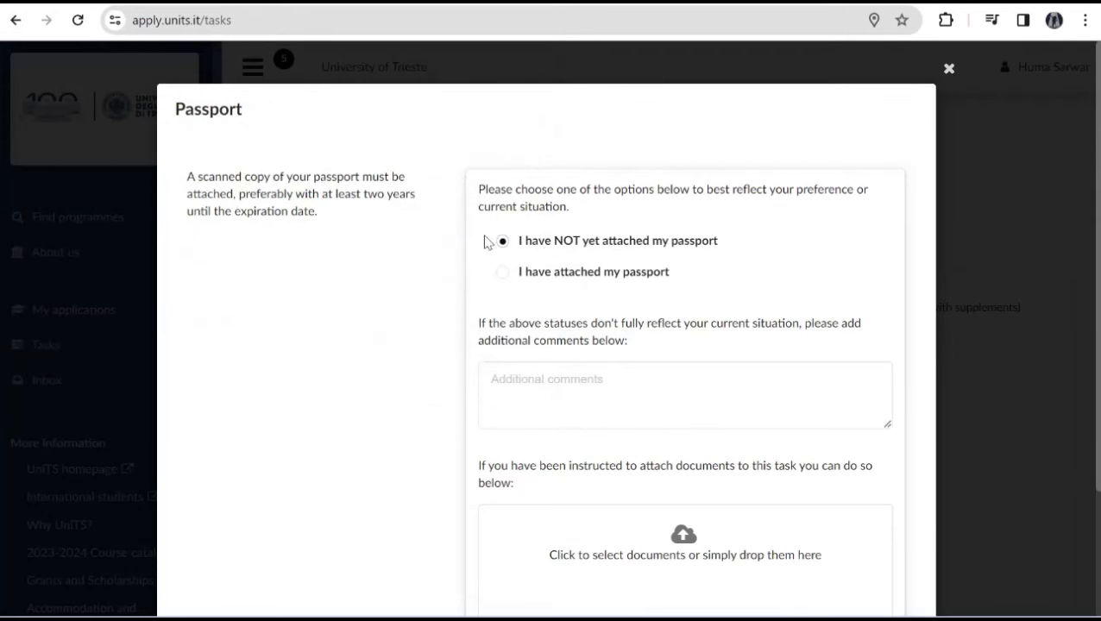
{"action": "left_click", "coordinate": [503, 276]}
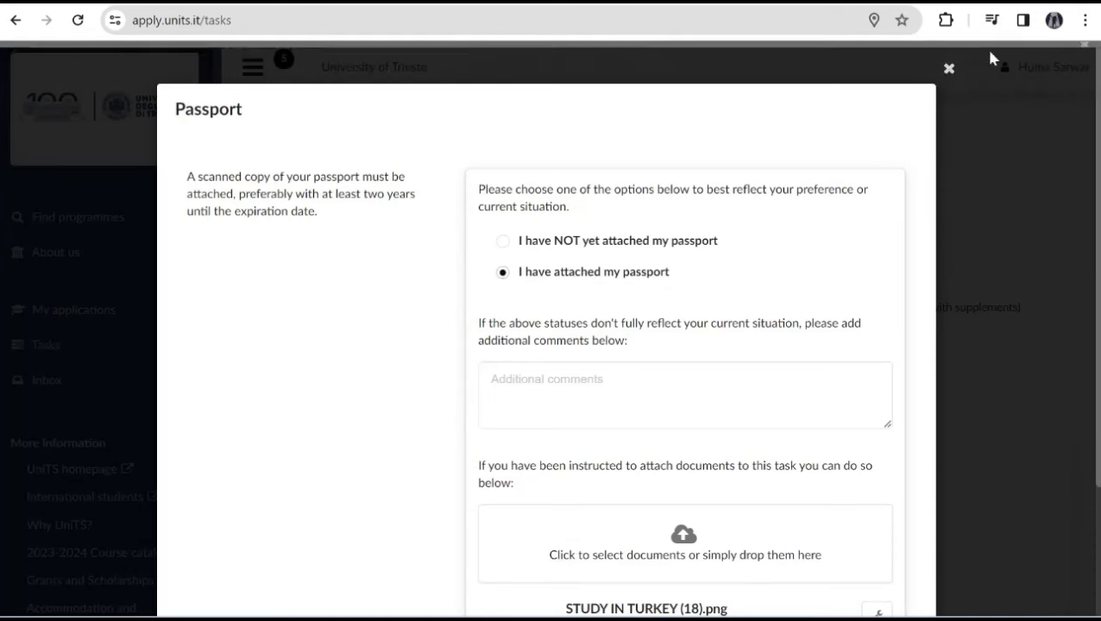
{"action": "left_click", "coordinate": [945, 71]}
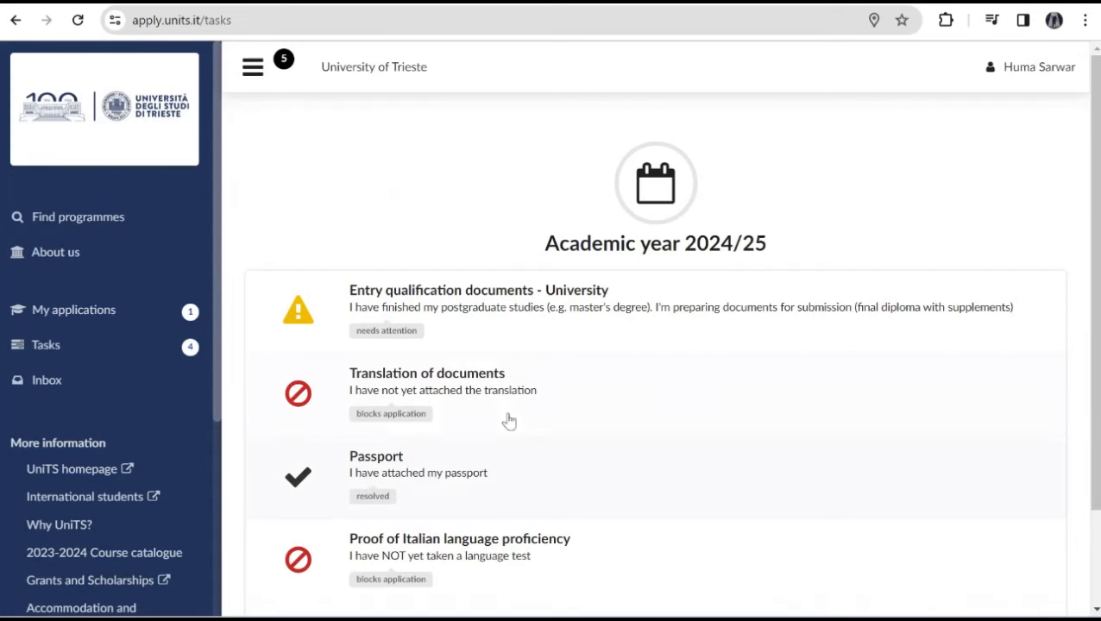
Open the Translation of documents task and browse the Downloads and Desktop folders for a file to attach, without choosing one.
{"action": "left_click", "coordinate": [422, 395]}
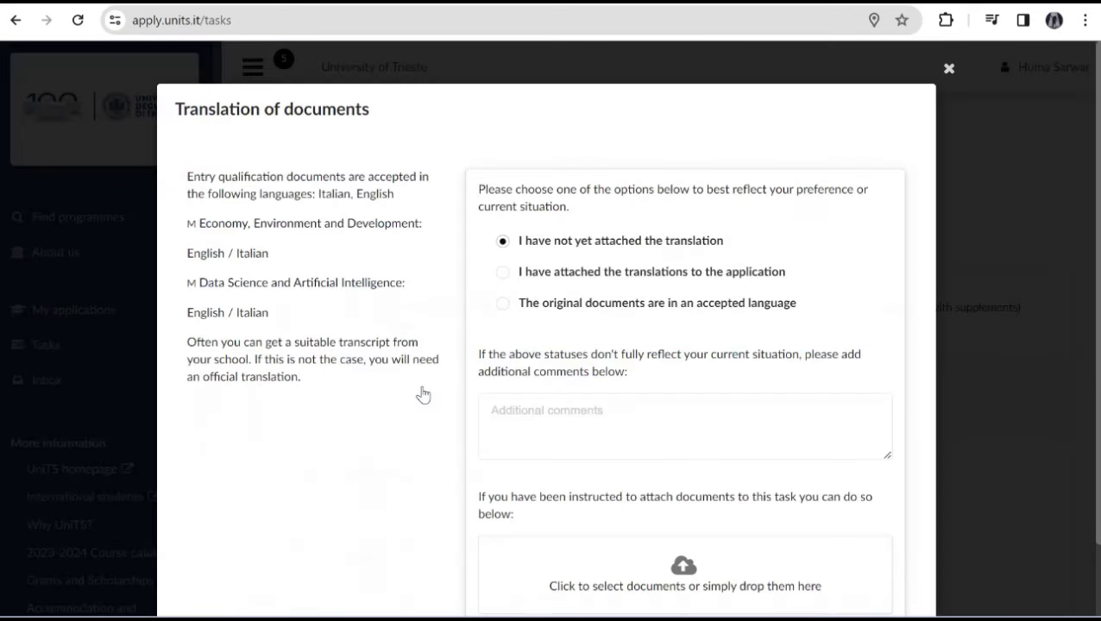
{"action": "left_click", "coordinate": [681, 569]}
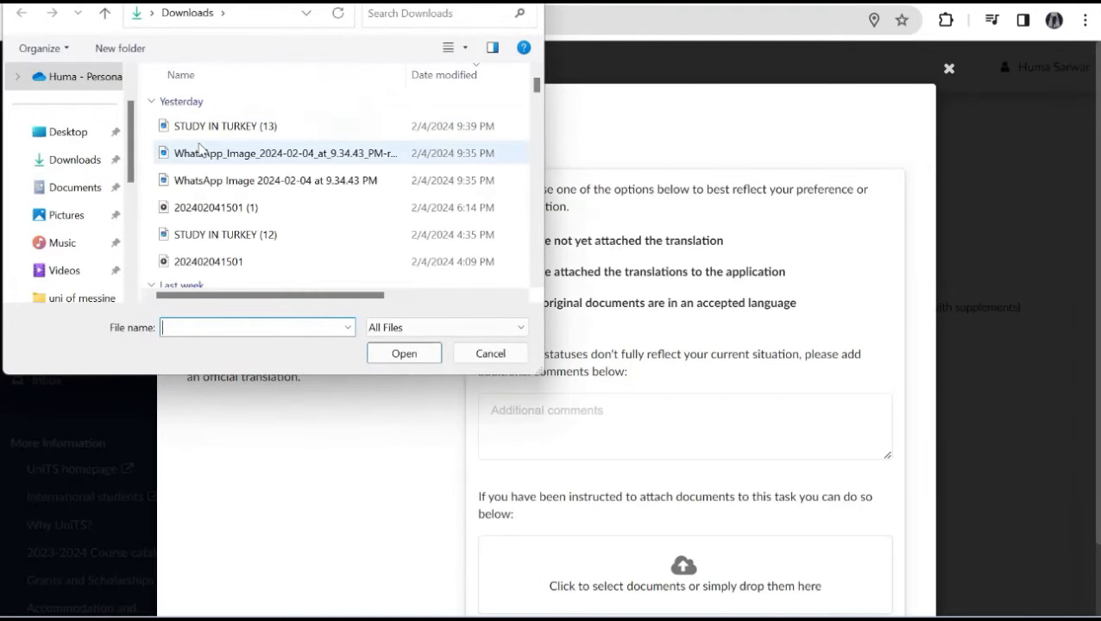
{"action": "left_click", "coordinate": [71, 134]}
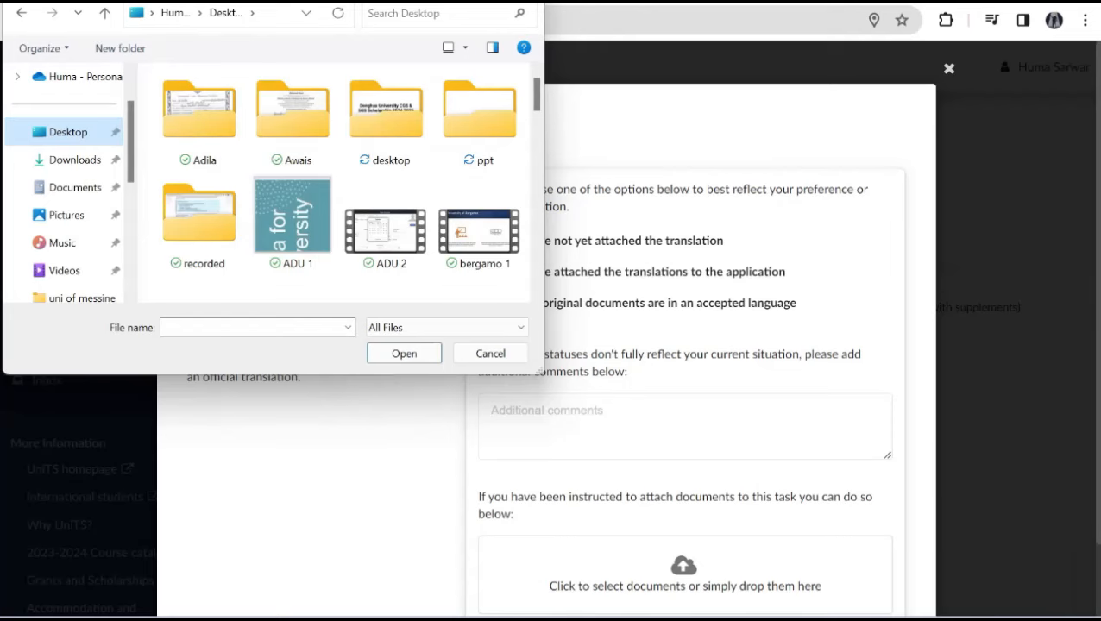
{"action": "left_click", "coordinate": [526, 2]}
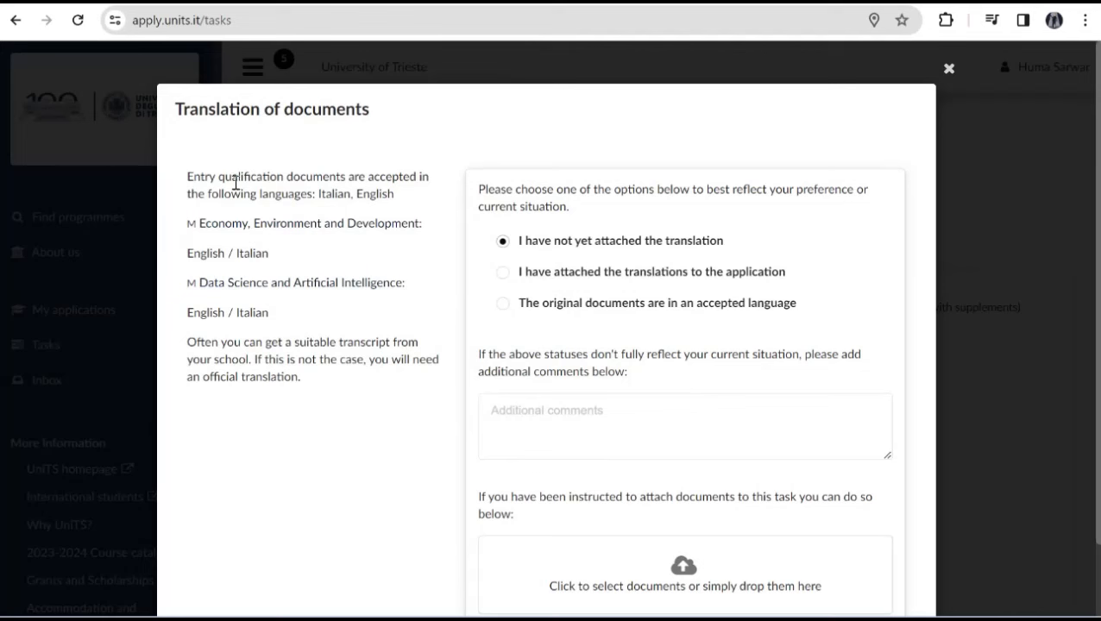
Check the accepted languages in the Translation of documents task and upload the PDF FILE EXCEL_Finance (1) from the Downloads folder.
{"action": "left_click_drag", "start_coordinate": [356, 194], "coordinate": [393, 221]}
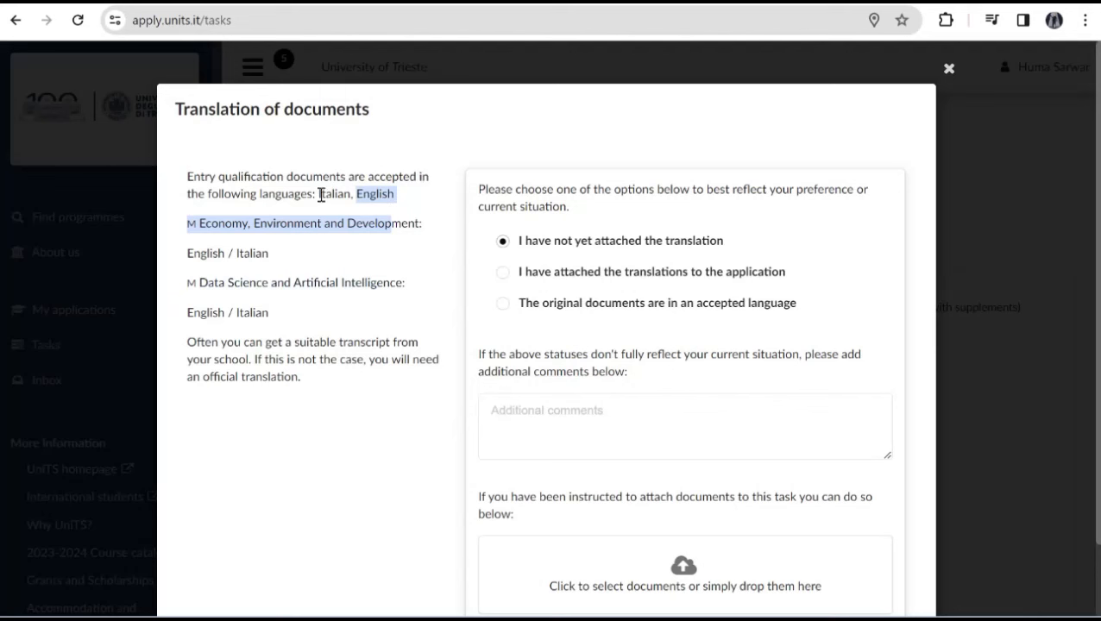
{"action": "left_click_drag", "start_coordinate": [319, 193], "coordinate": [401, 204]}
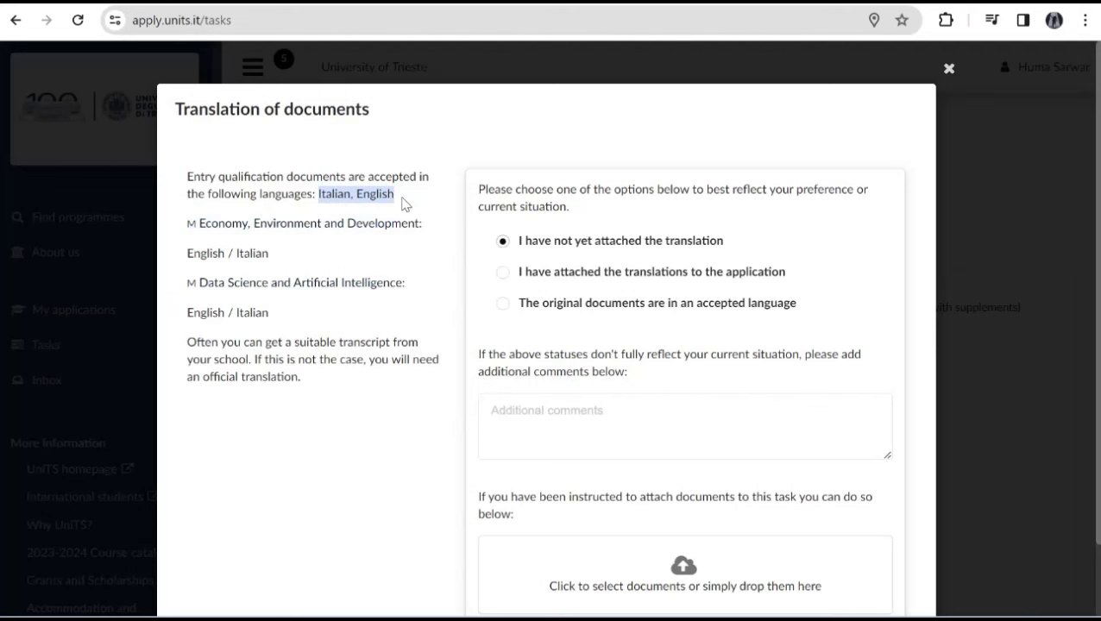
{"action": "left_click", "coordinate": [401, 203]}
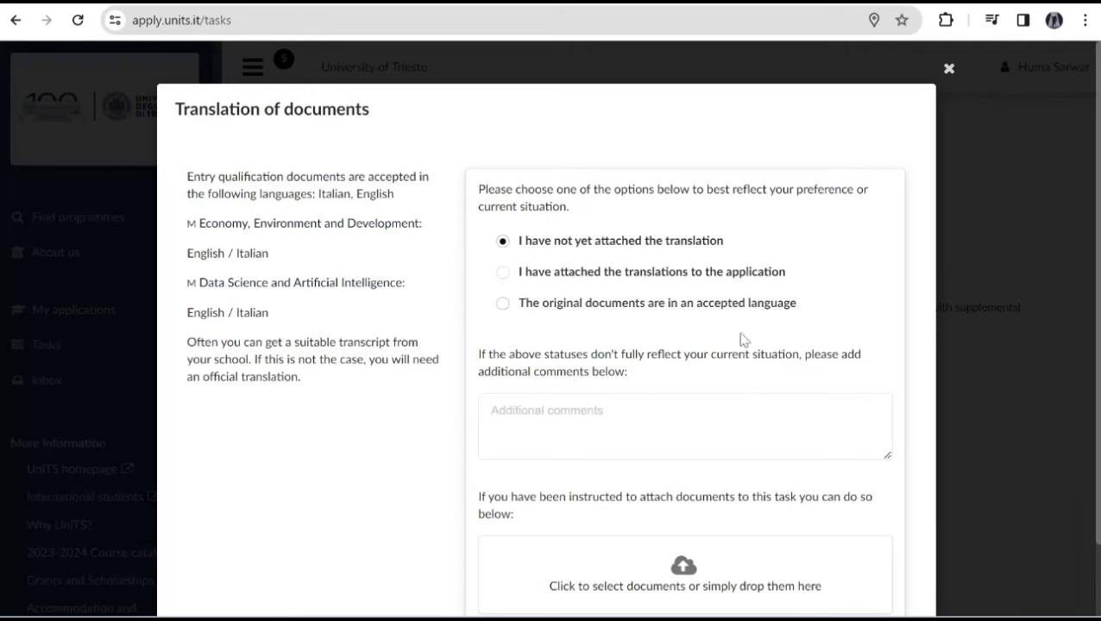
{"action": "left_click", "coordinate": [677, 576]}
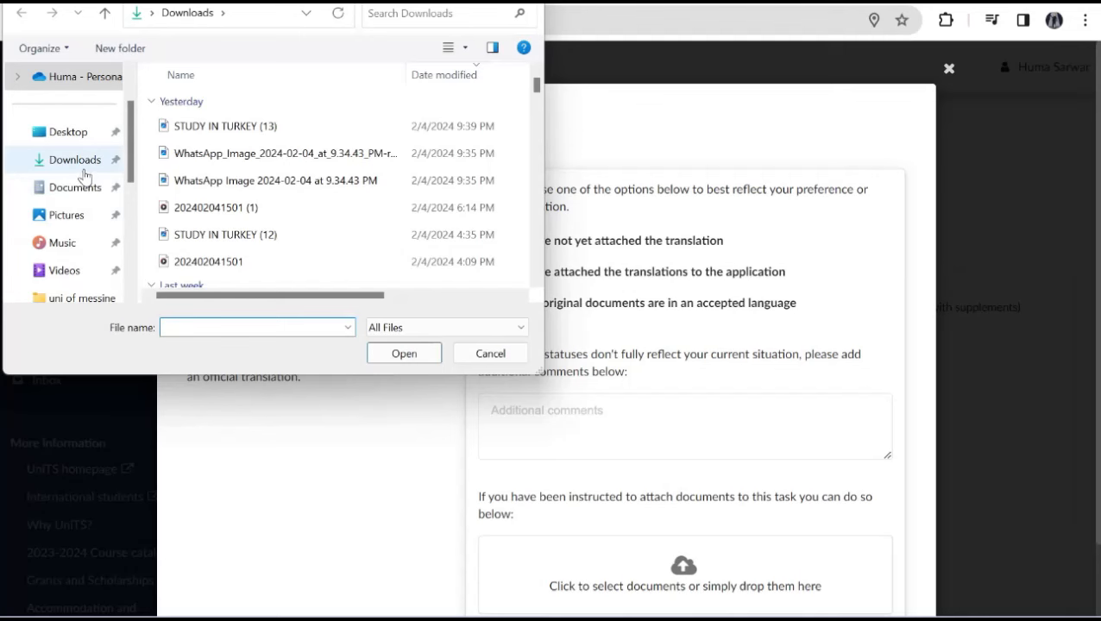
{"action": "left_click", "coordinate": [79, 164]}
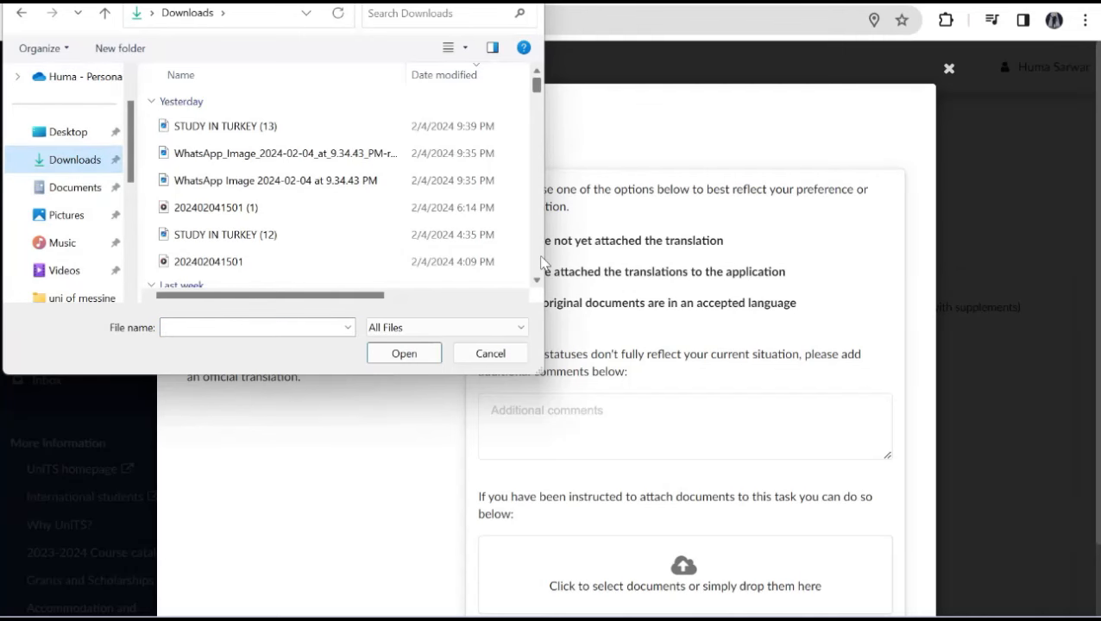
{"action": "scroll", "coordinate": [363, 143], "scroll_direction": "down", "scroll_amount": 10}
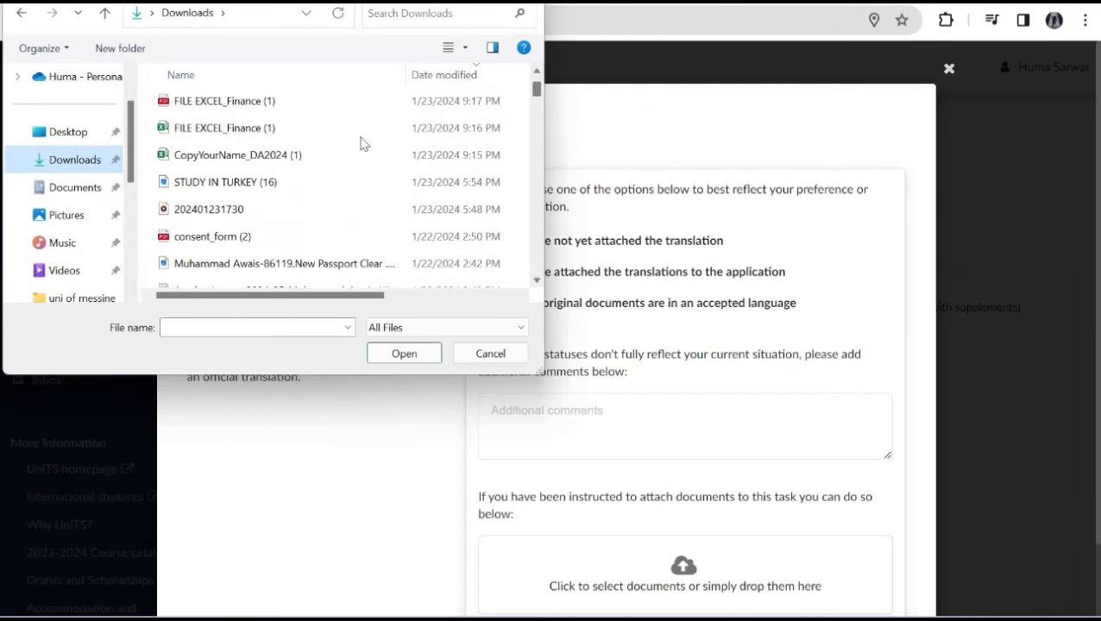
{"action": "double_click", "coordinate": [227, 107]}
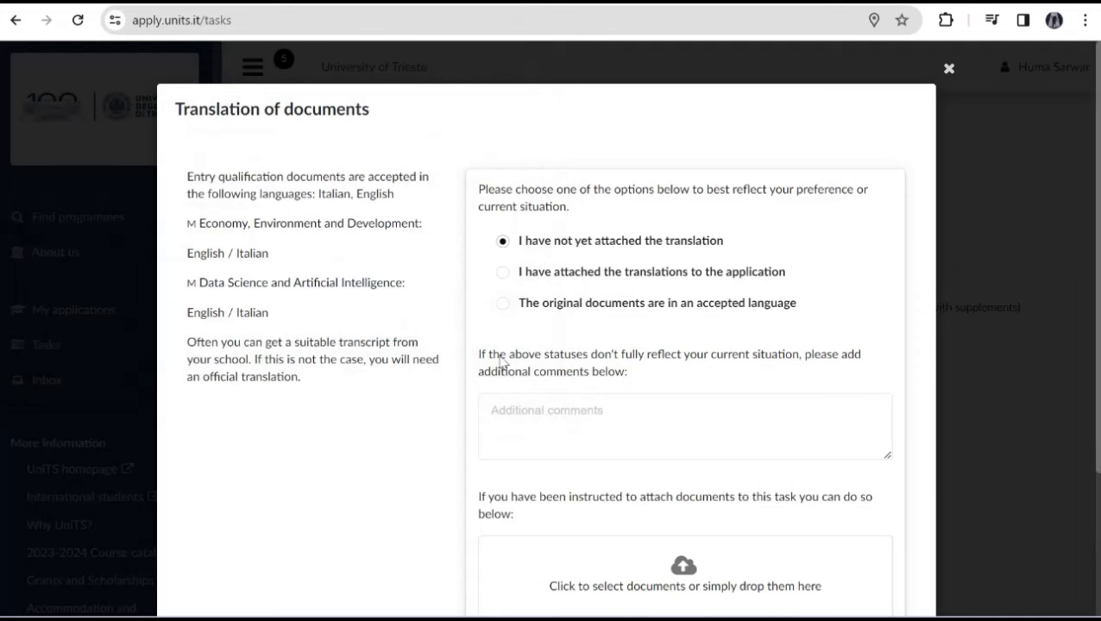
Set the Translation of documents status to "The original documents are in an accepted language" and return to the task list.
{"action": "left_click", "coordinate": [504, 310]}
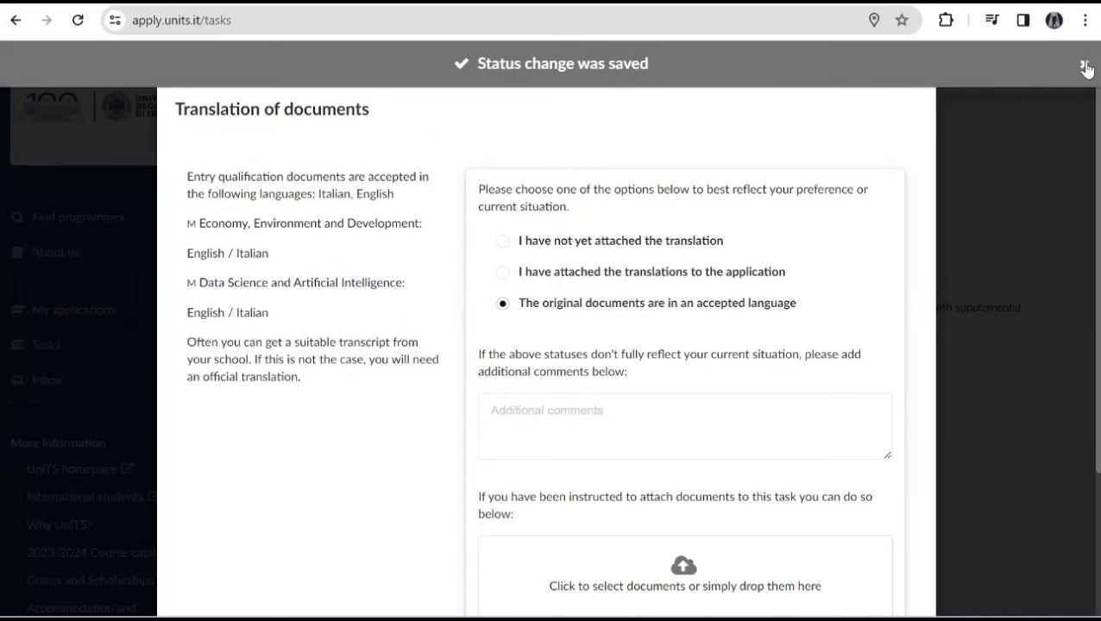
{"action": "left_click", "coordinate": [1084, 64]}
{"action": "left_click", "coordinate": [949, 72]}
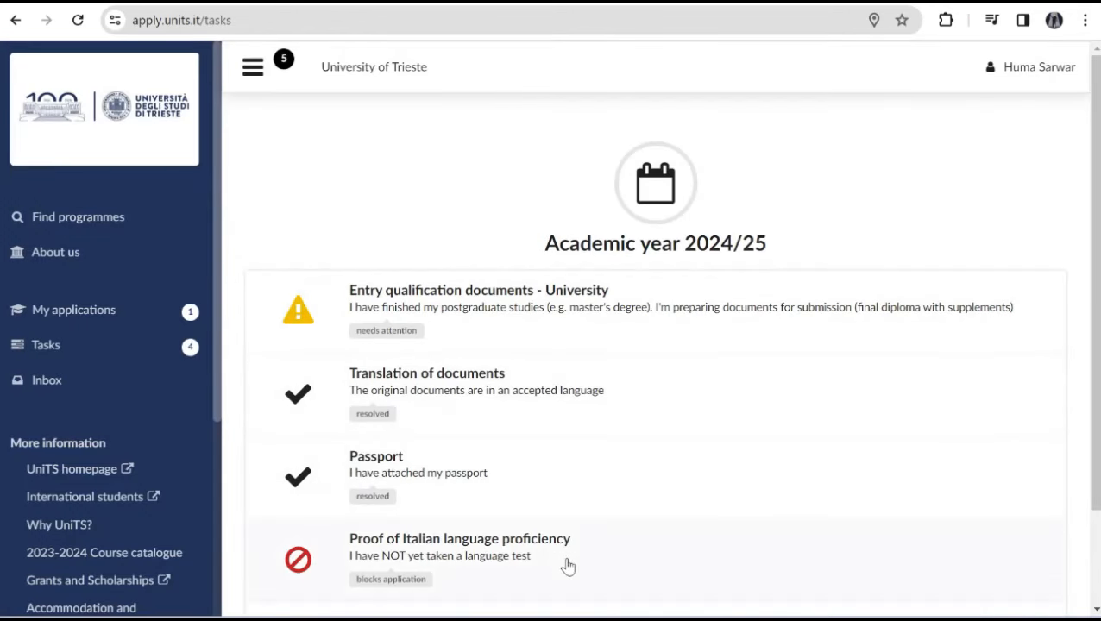
{"action": "left_click", "coordinate": [458, 562]}
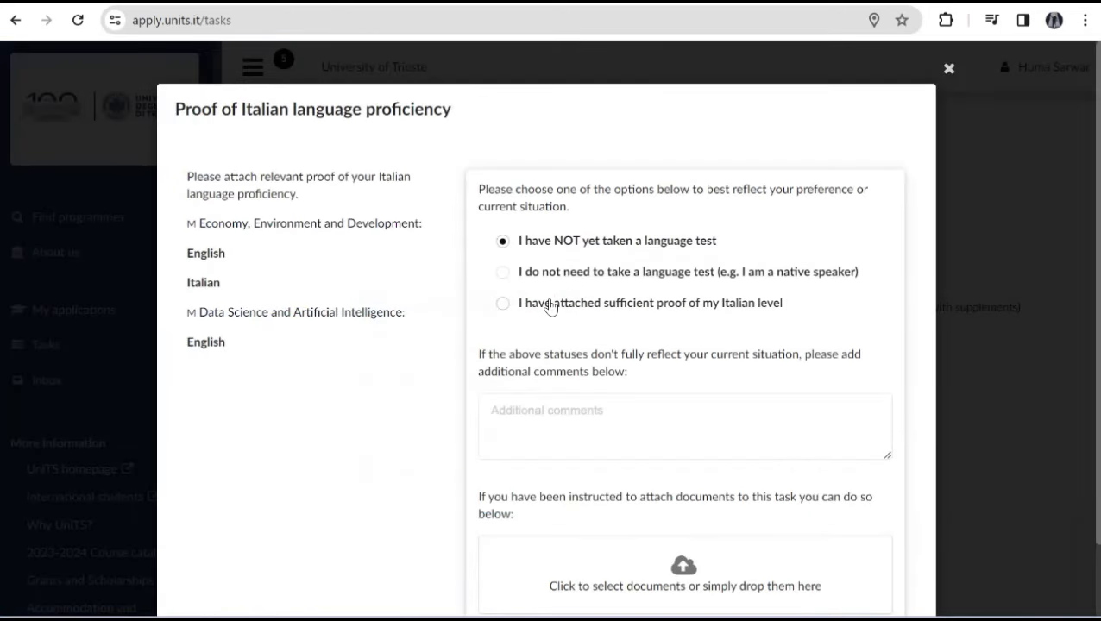
{"action": "left_click", "coordinate": [503, 304]}
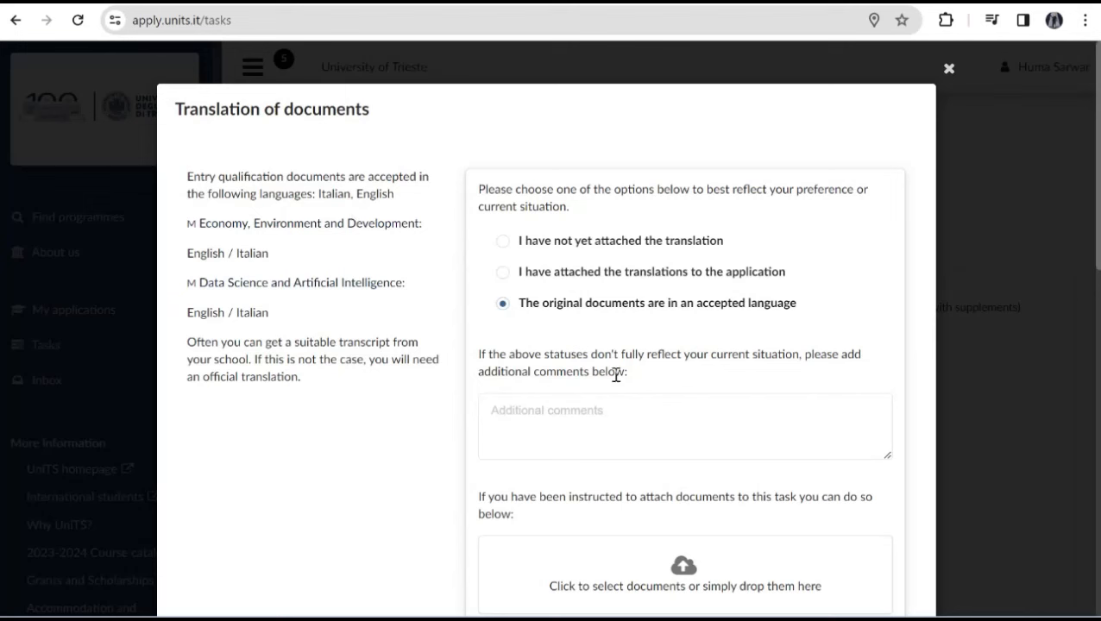
{"action": "left_click", "coordinate": [504, 244]}
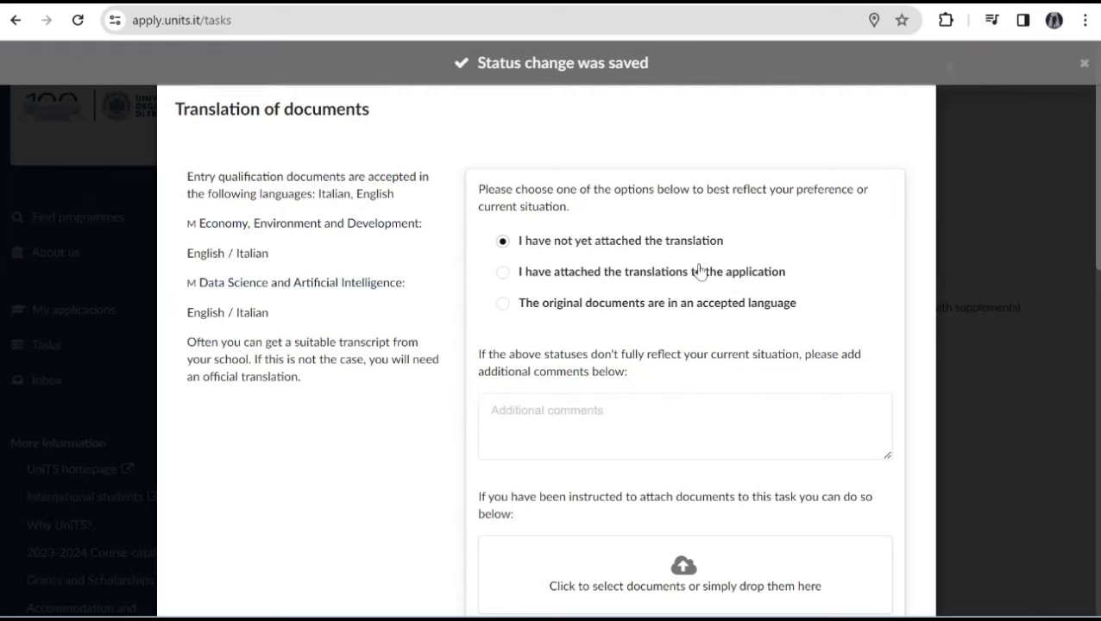
{"action": "left_click", "coordinate": [1085, 65]}
{"action": "left_click", "coordinate": [948, 68]}
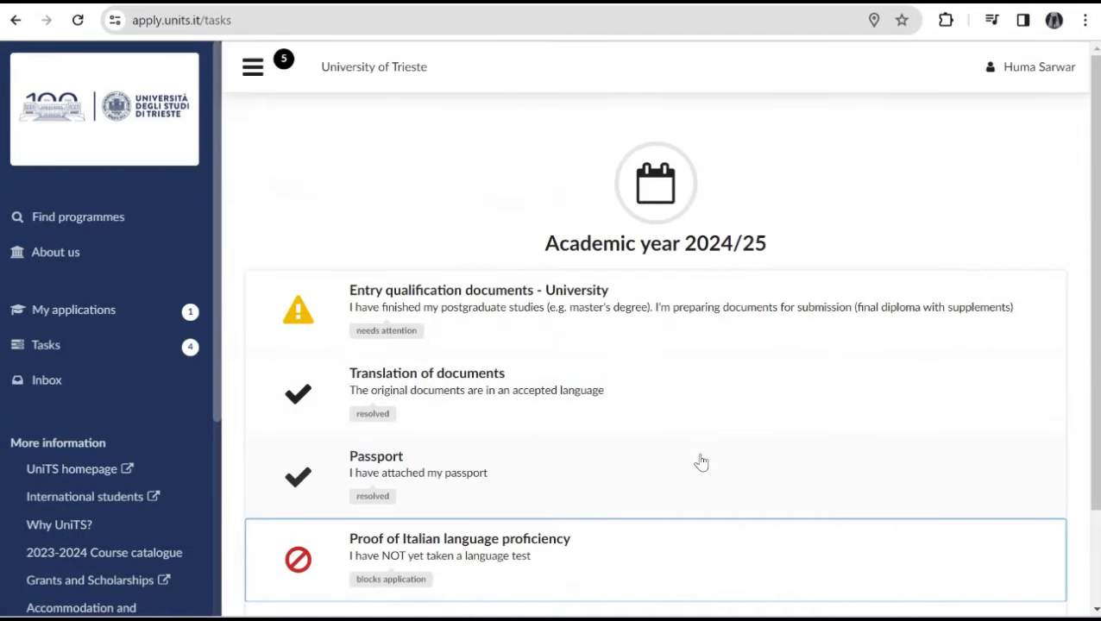
Examine the Proof of Italian language proficiency task without changing it and review the statuses of all tasks for Academic year 2024/25.
{"action": "left_click", "coordinate": [476, 560]}
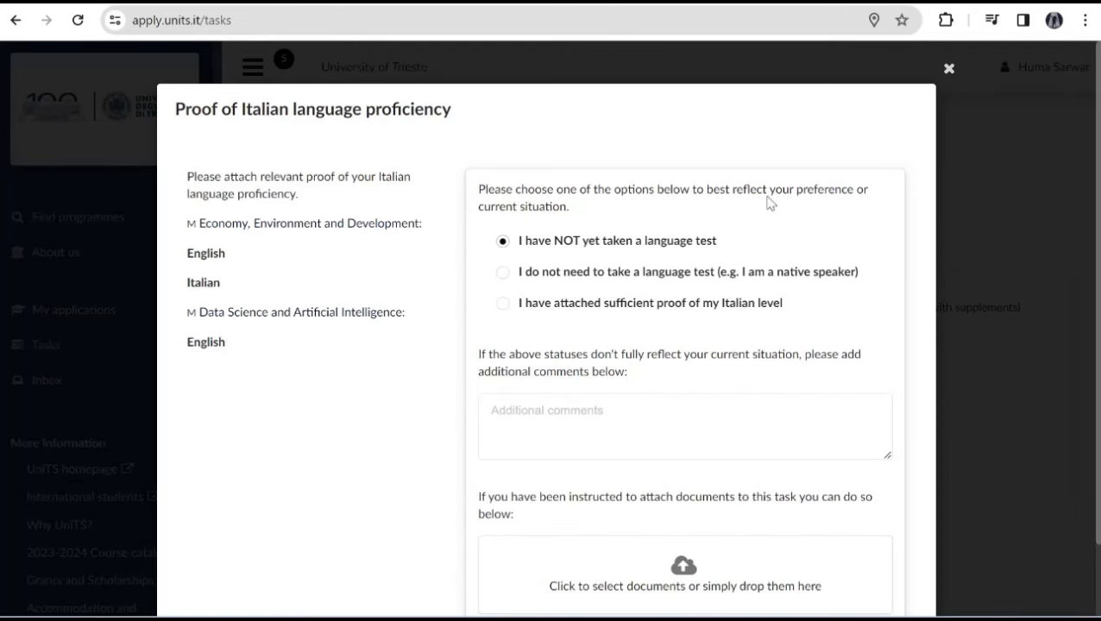
{"action": "left_click", "coordinate": [949, 70]}
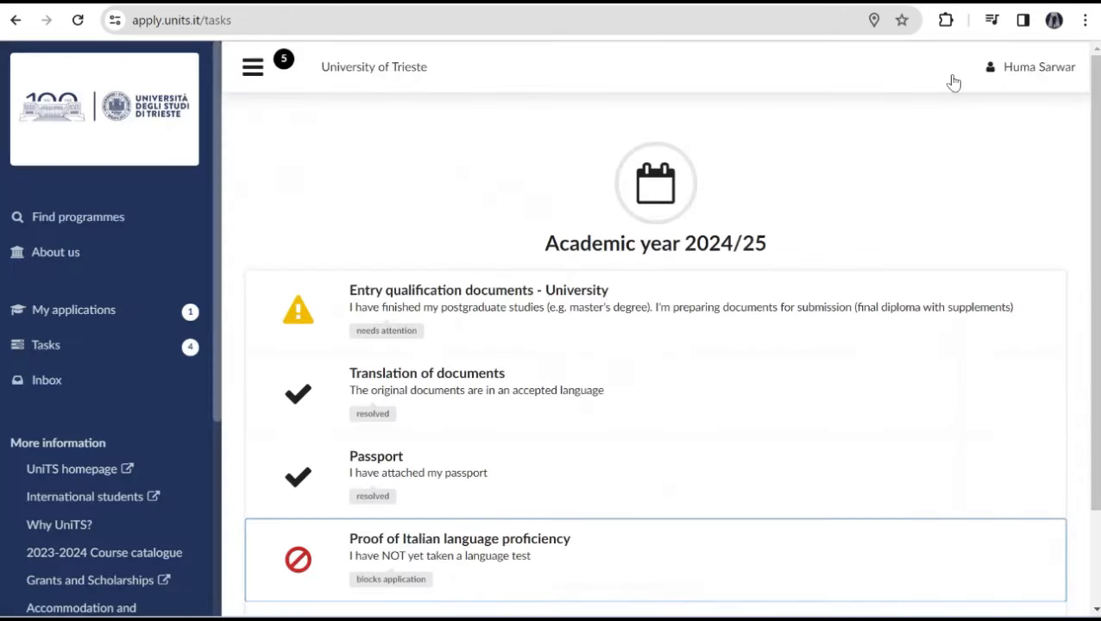
{"action": "left_click", "coordinate": [1096, 597]}
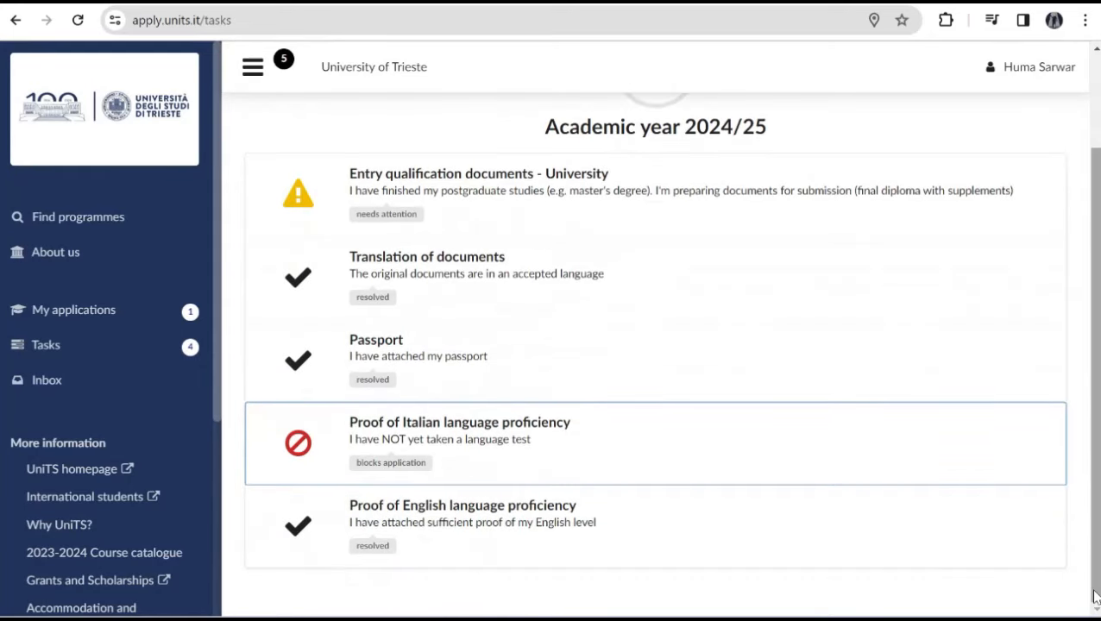
{"action": "left_click", "coordinate": [1098, 80]}
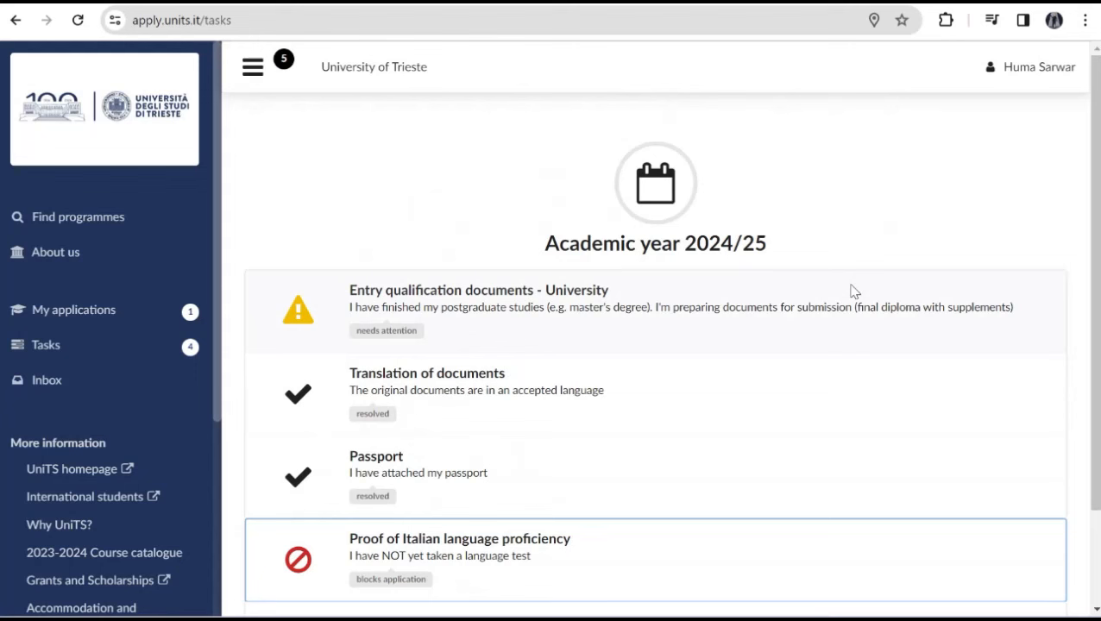